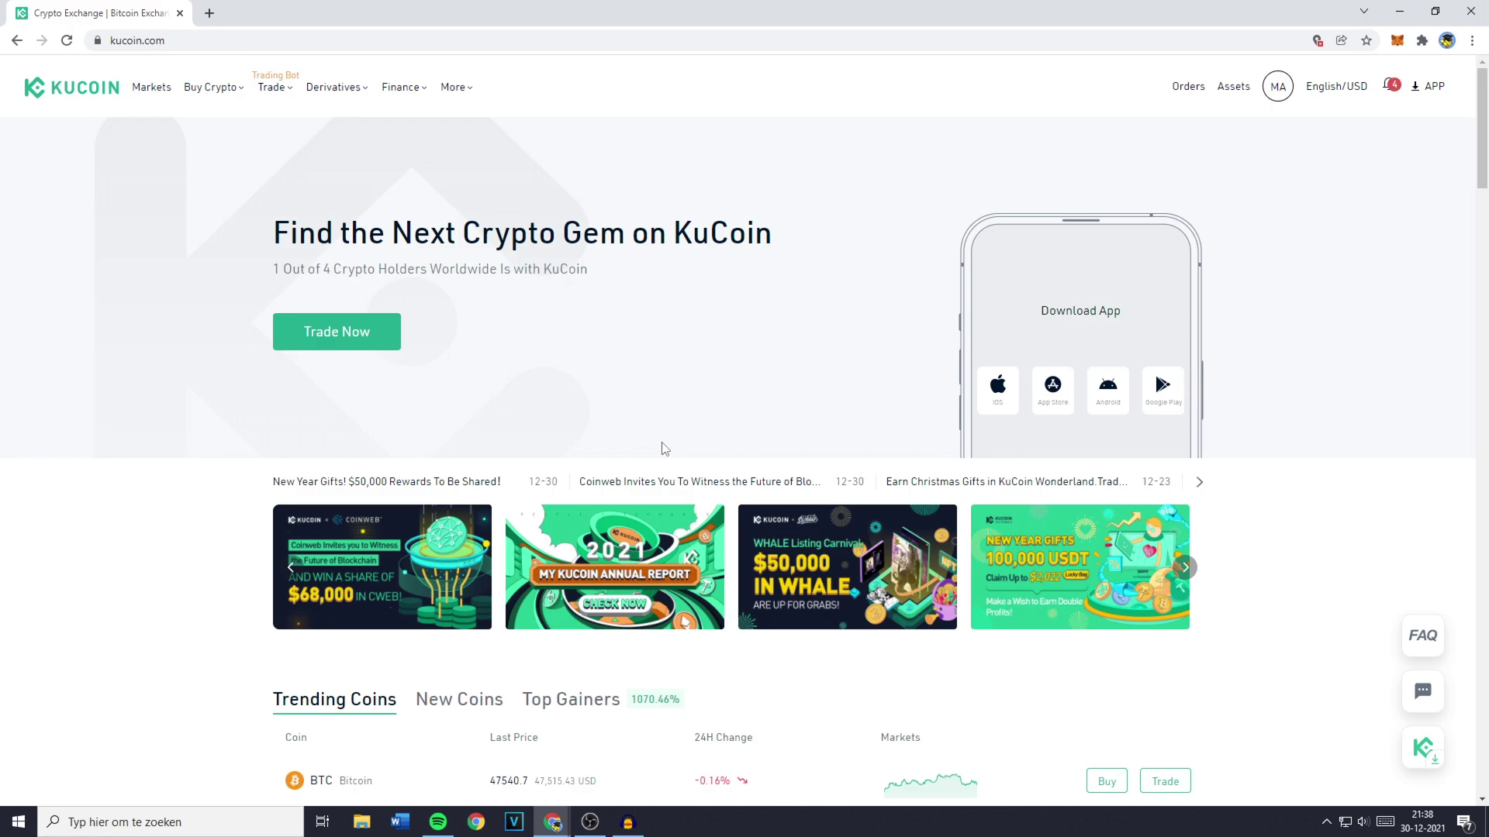
Step: Go to Trade > Trading Bot and create a Spot Grid bot, which opens for ALGO/USDT
mouse_move(281, 94)
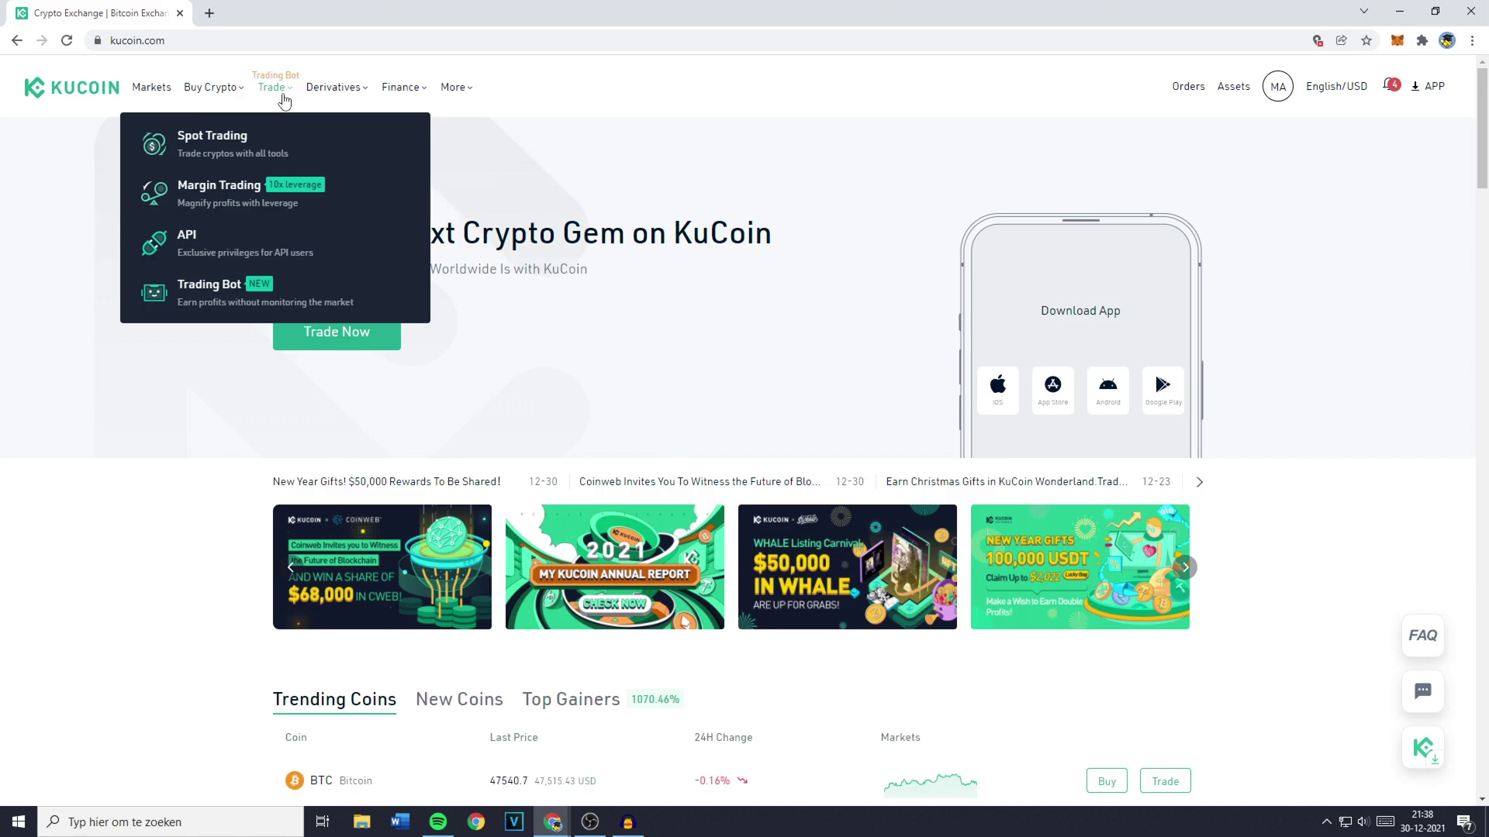
left_click(233, 285)
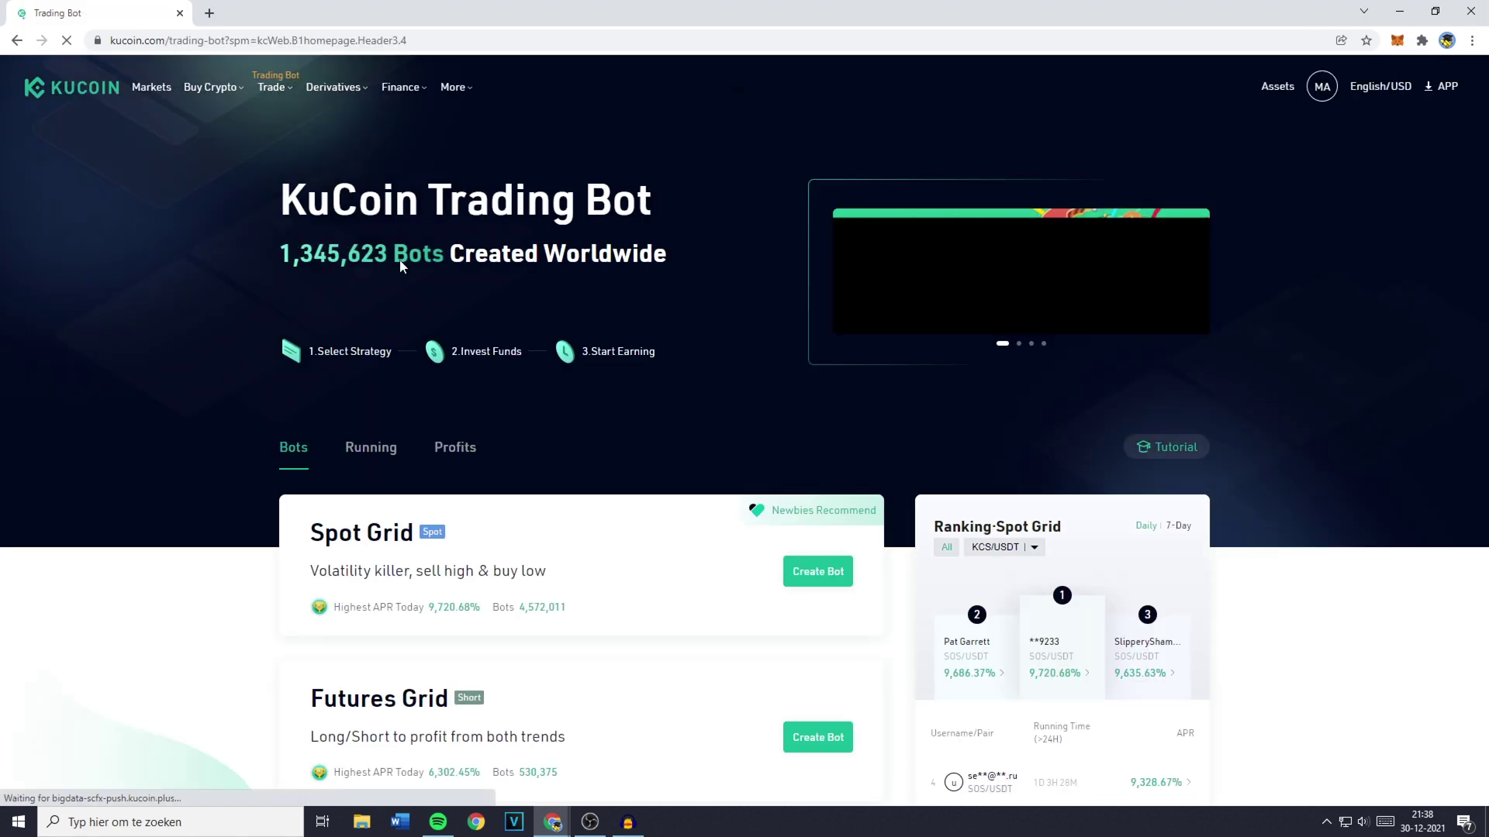
scroll(763, 424, "down", 3)
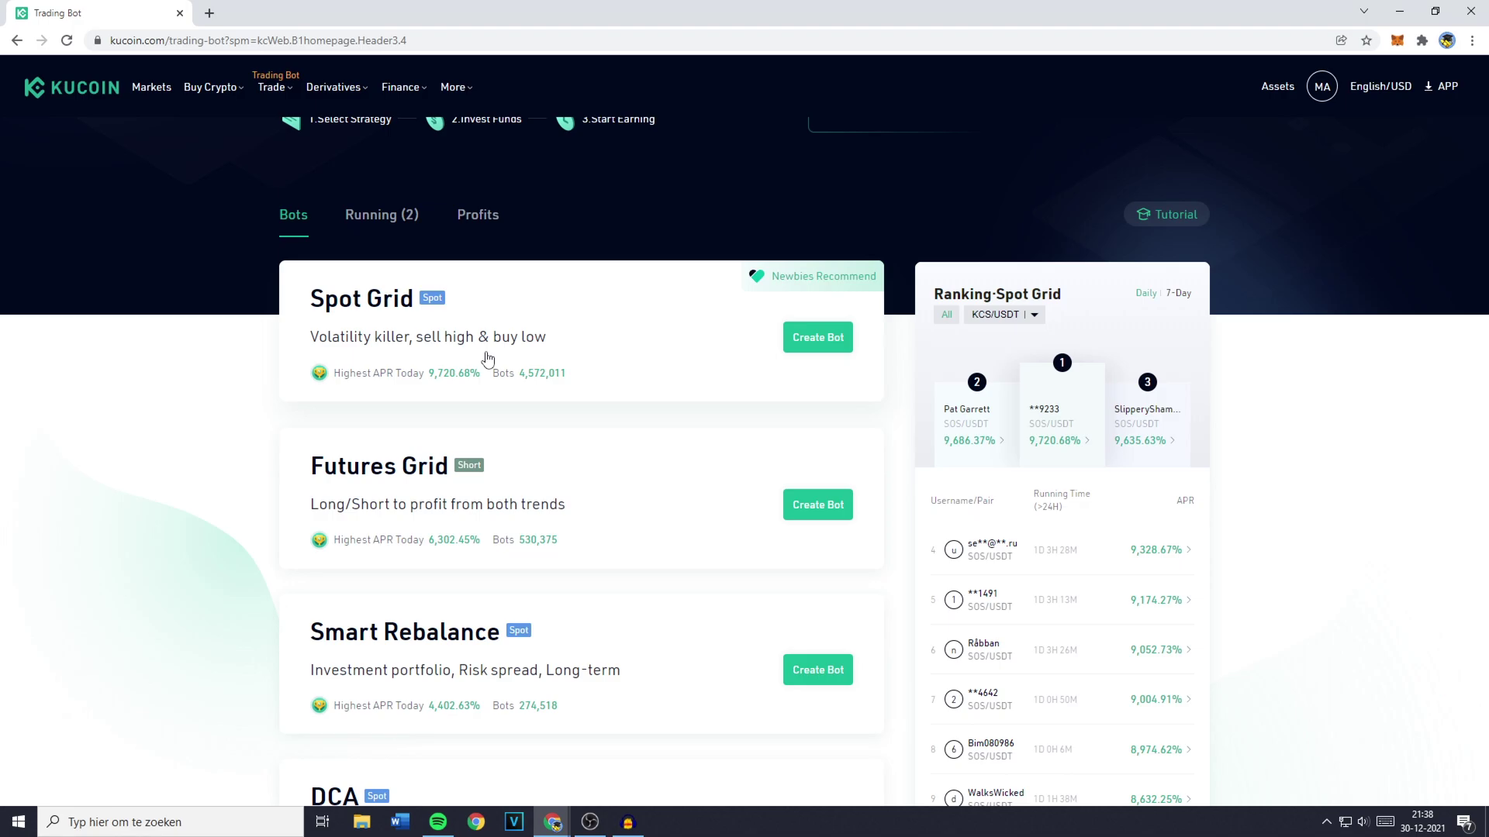
left_click(823, 343)
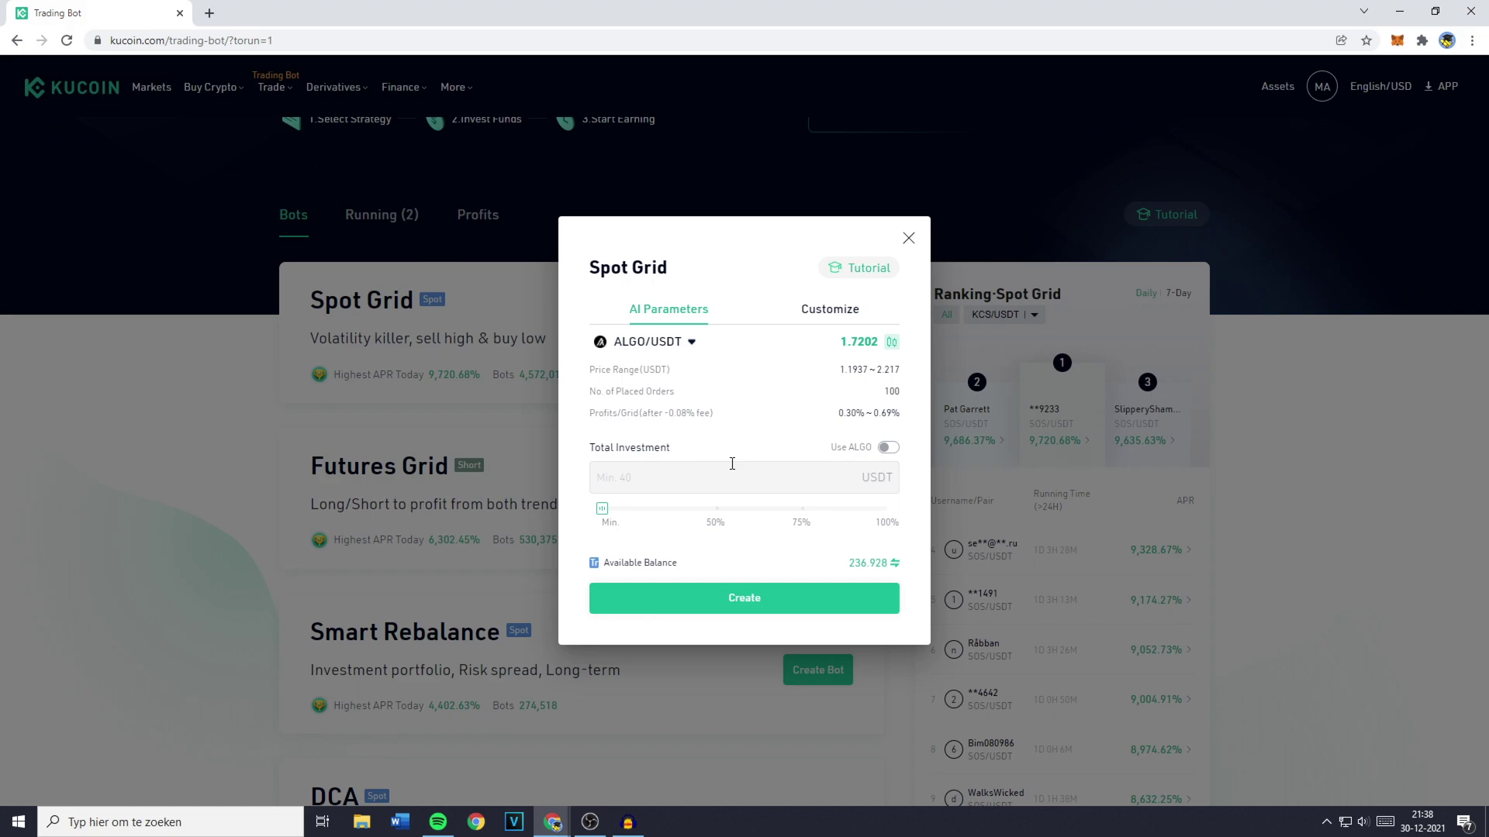
Step: Search 'btc' in the pair list and pick BTC/USDT as the bot's pair
left_click(651, 343)
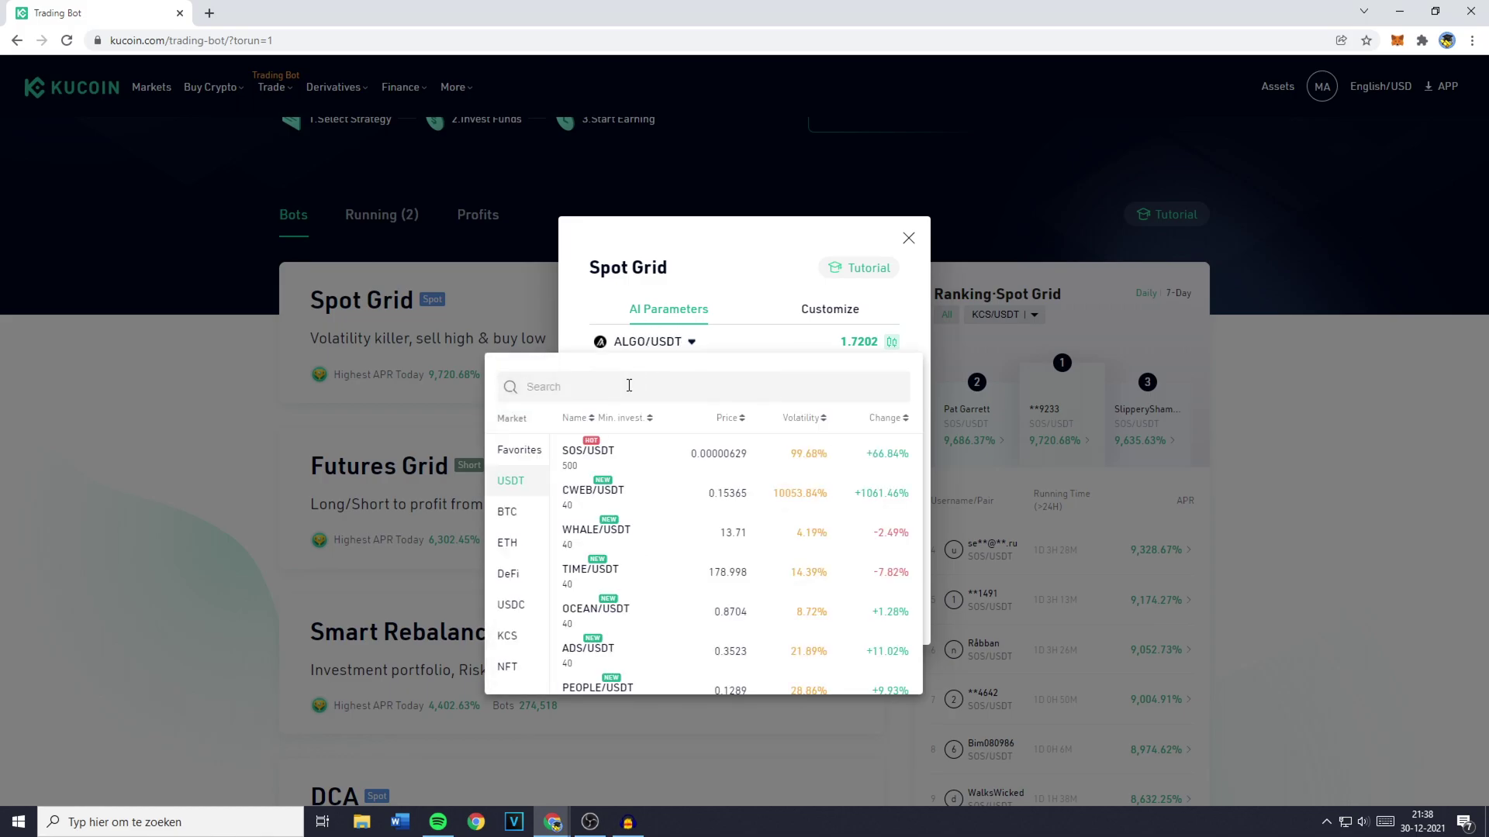
left_click(629, 386)
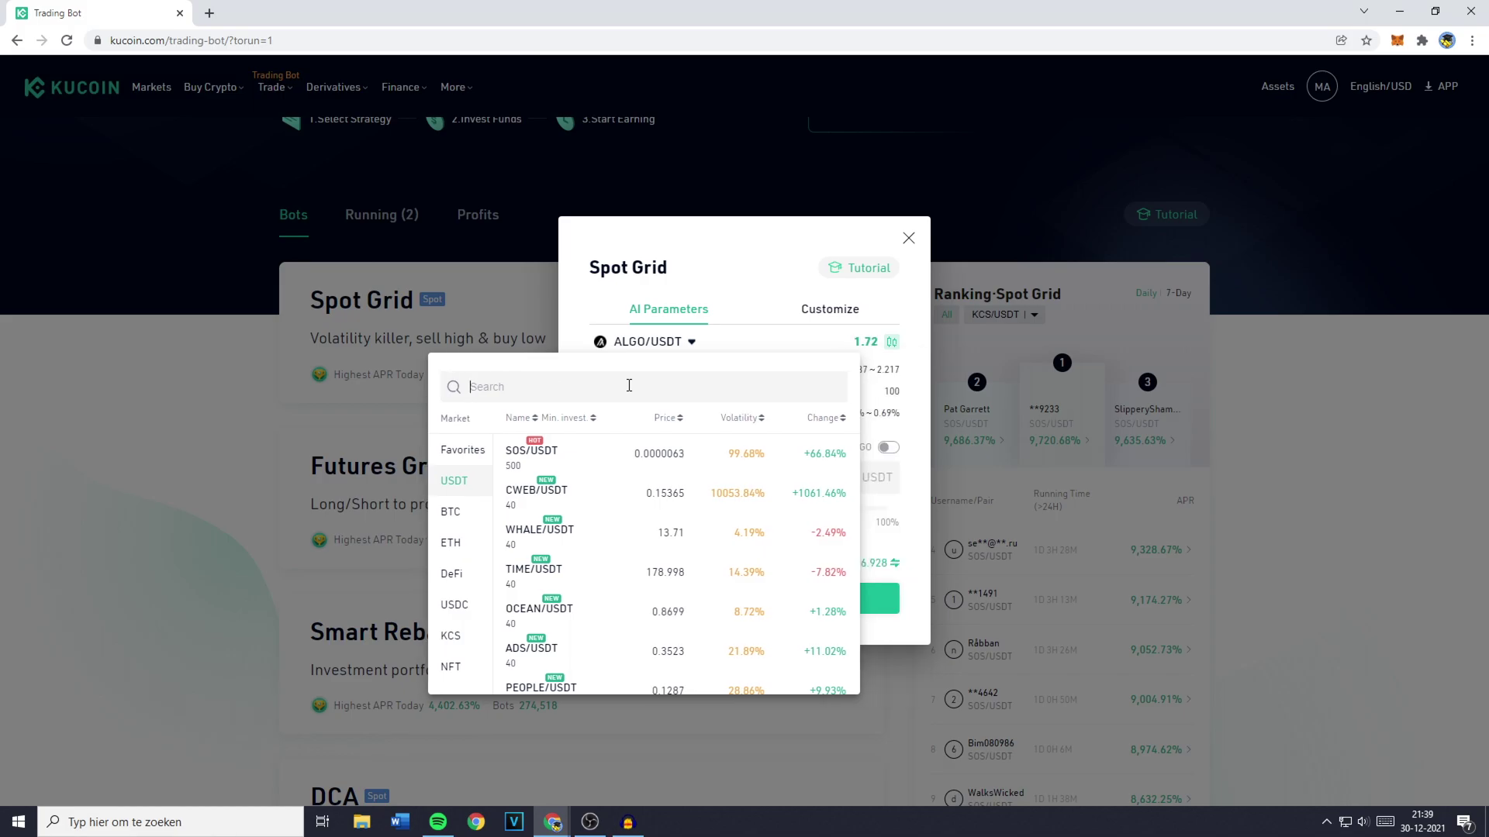
type("btc")
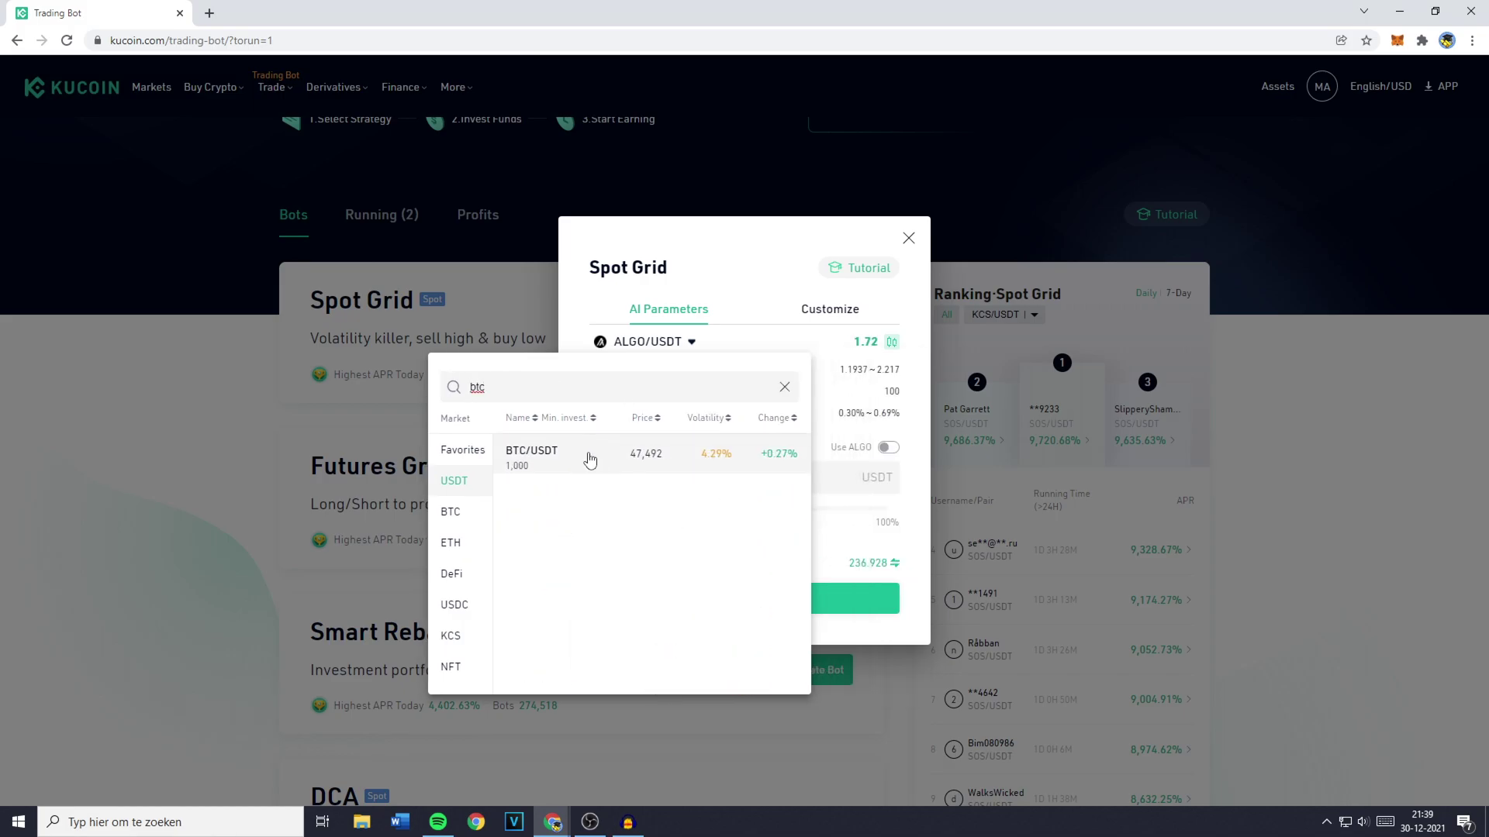
left_click(646, 455)
Step: Reopen the trading pair list and sort it by Volatility
left_click(650, 331)
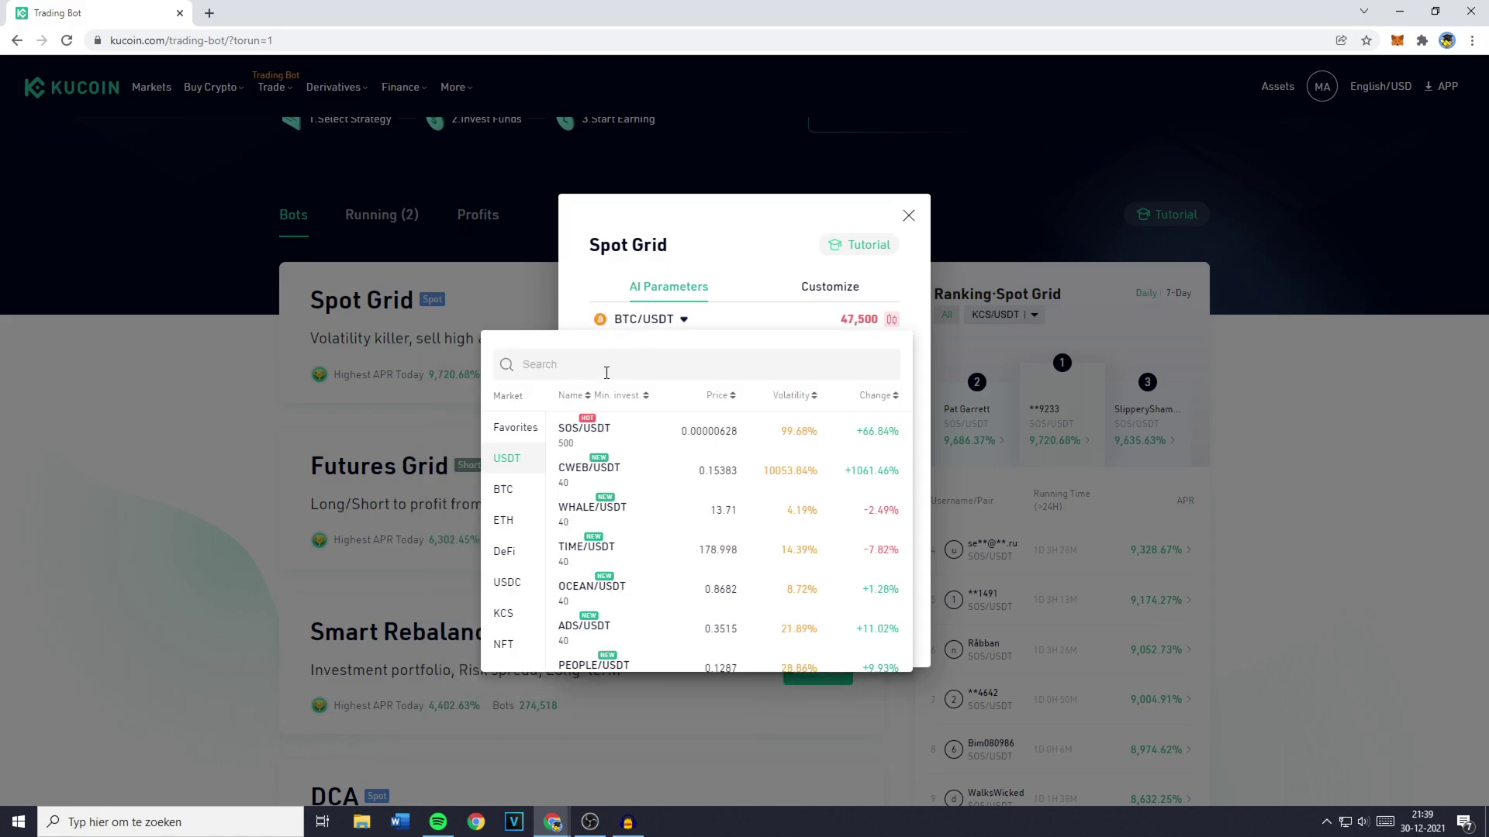
left_click(792, 396)
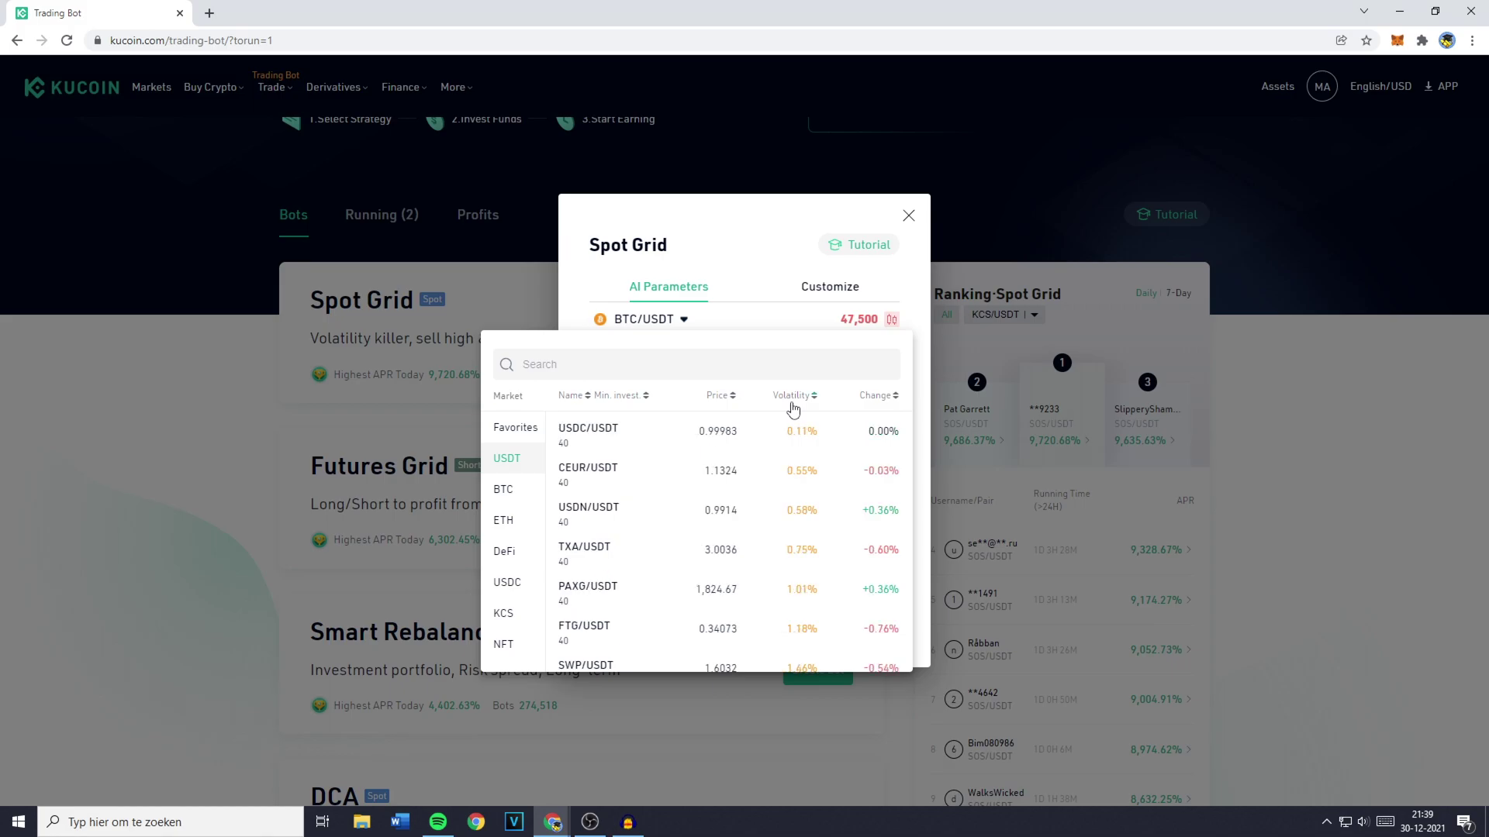
left_click(792, 397)
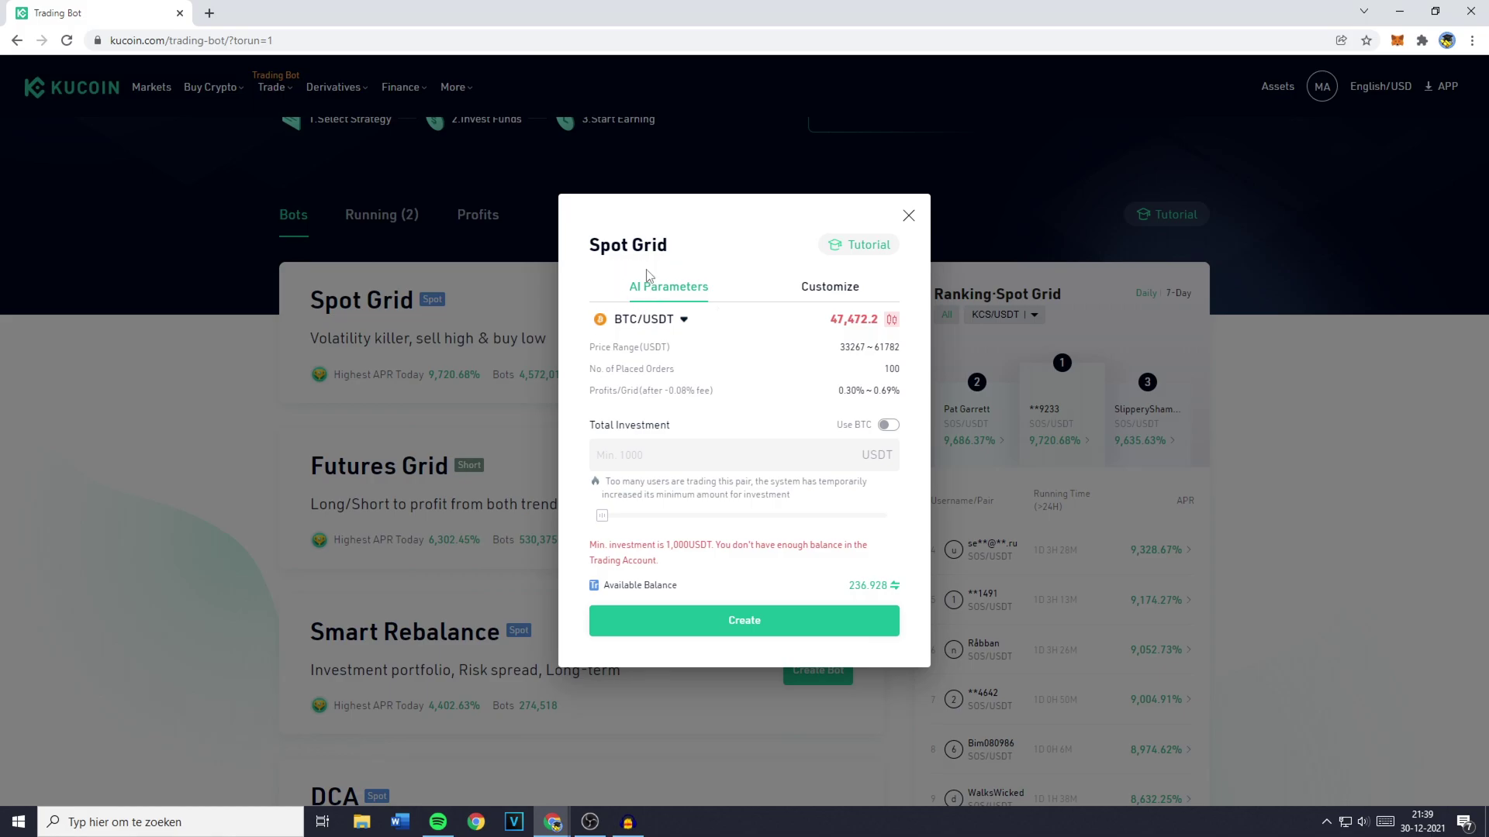
Step: Enter 100 as total investment, try and cancel the Use BTC toggle, then choose Customize
left_click(658, 455)
type("100")
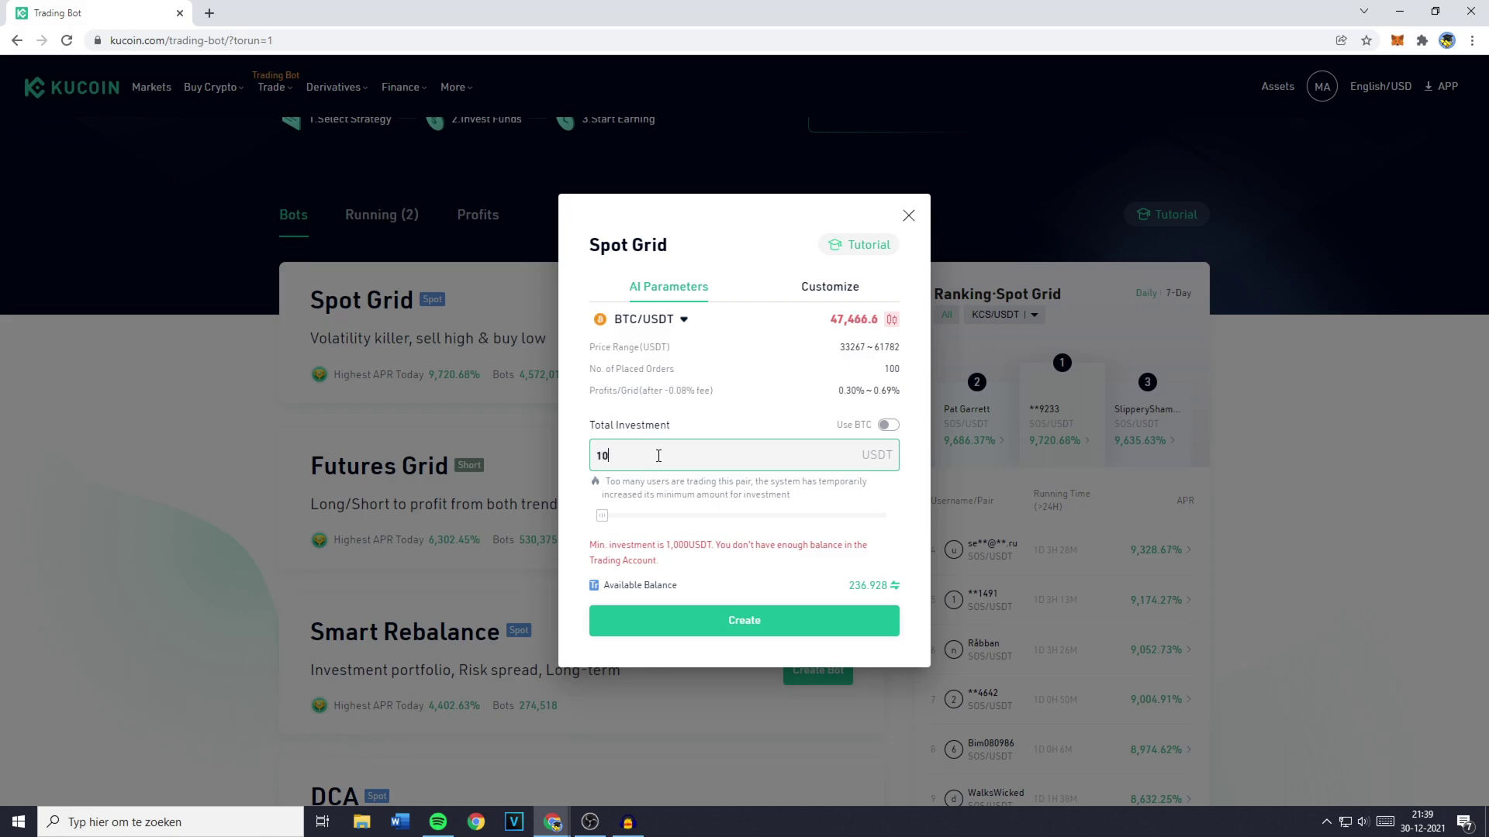
left_click(886, 427)
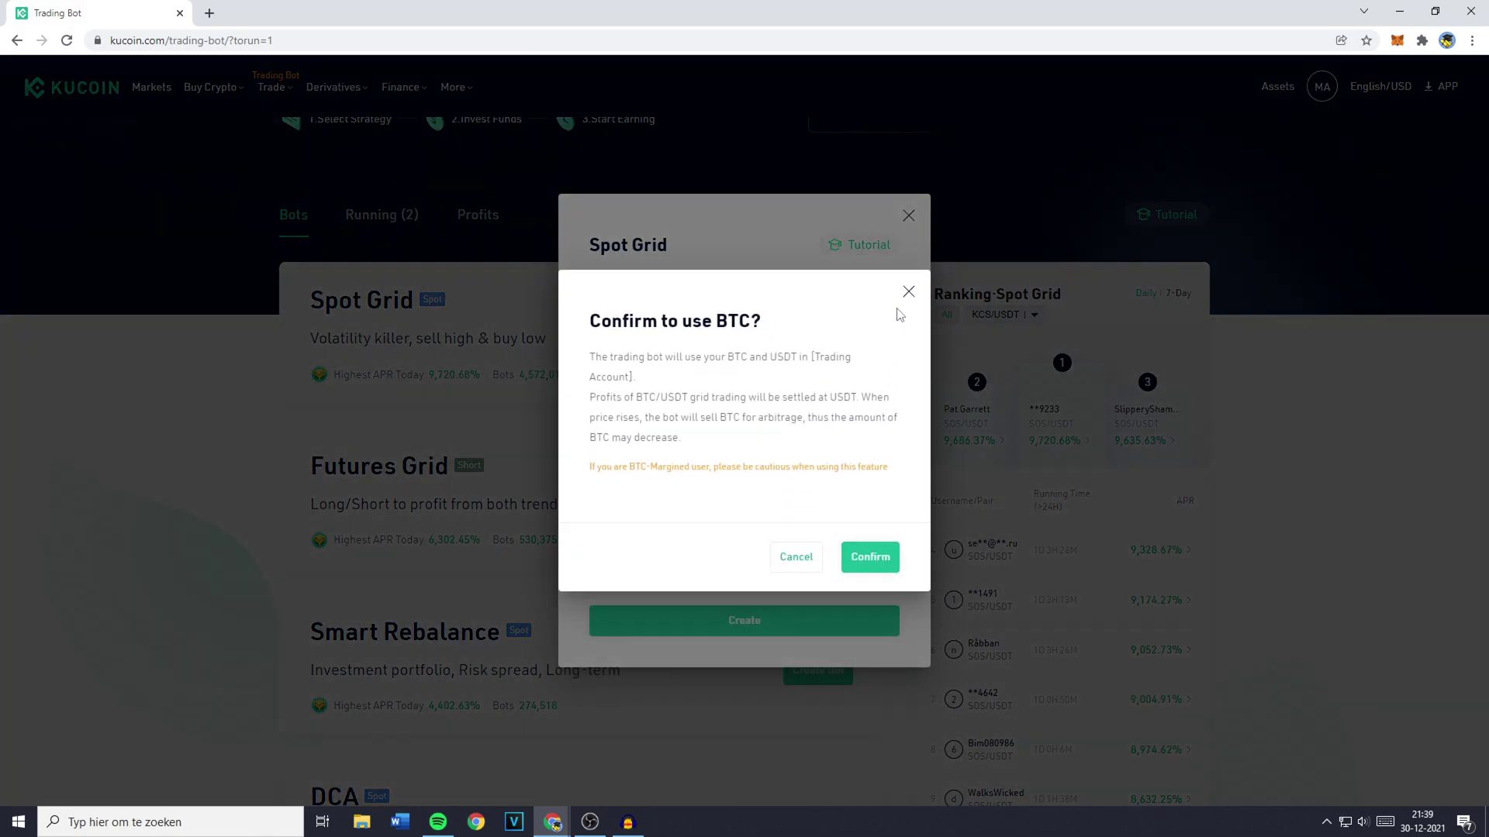
key("Escape")
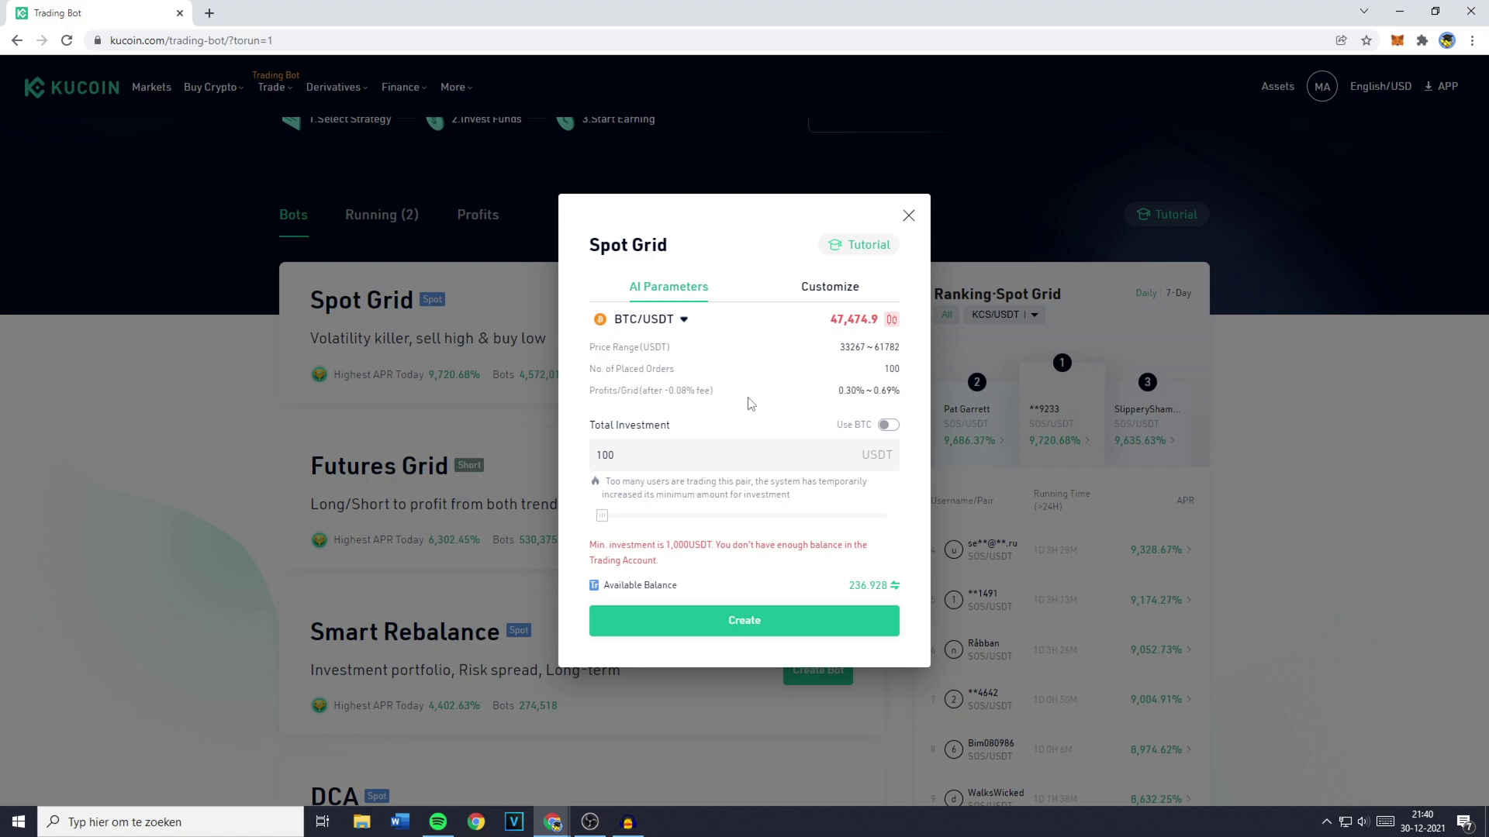
left_click(828, 294)
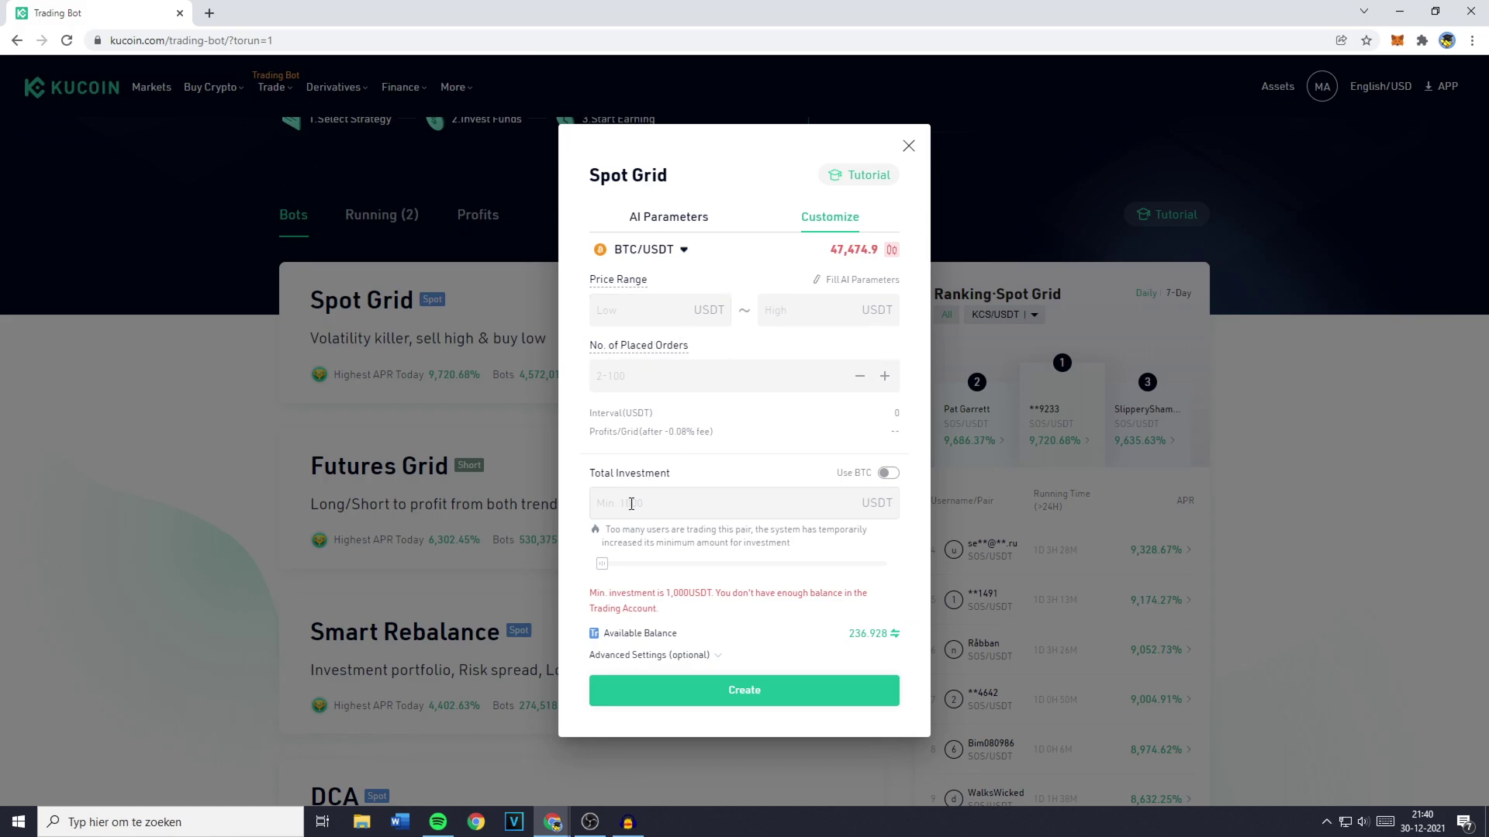
left_click(676, 657)
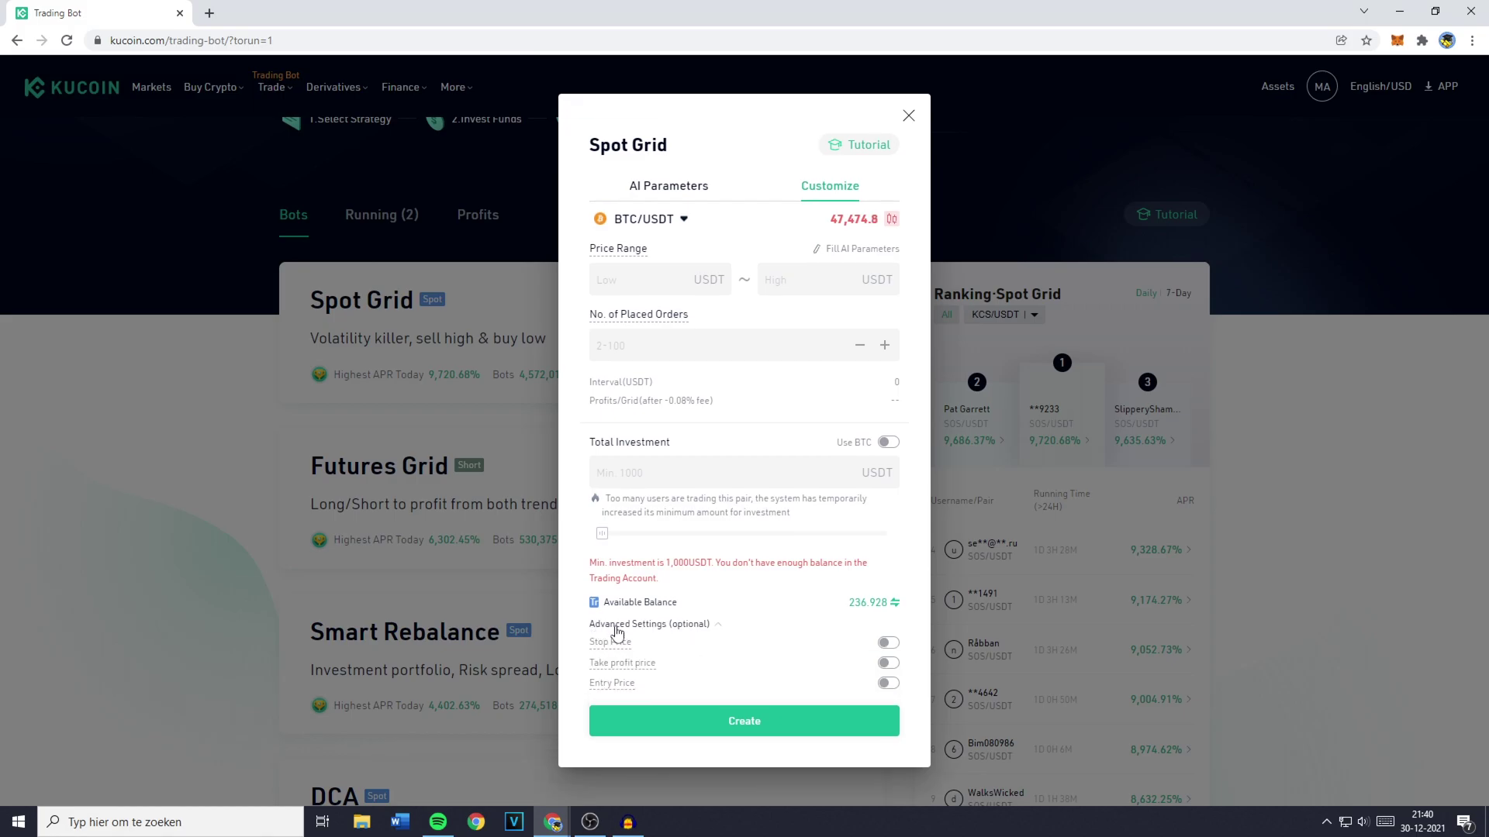
left_click(616, 628)
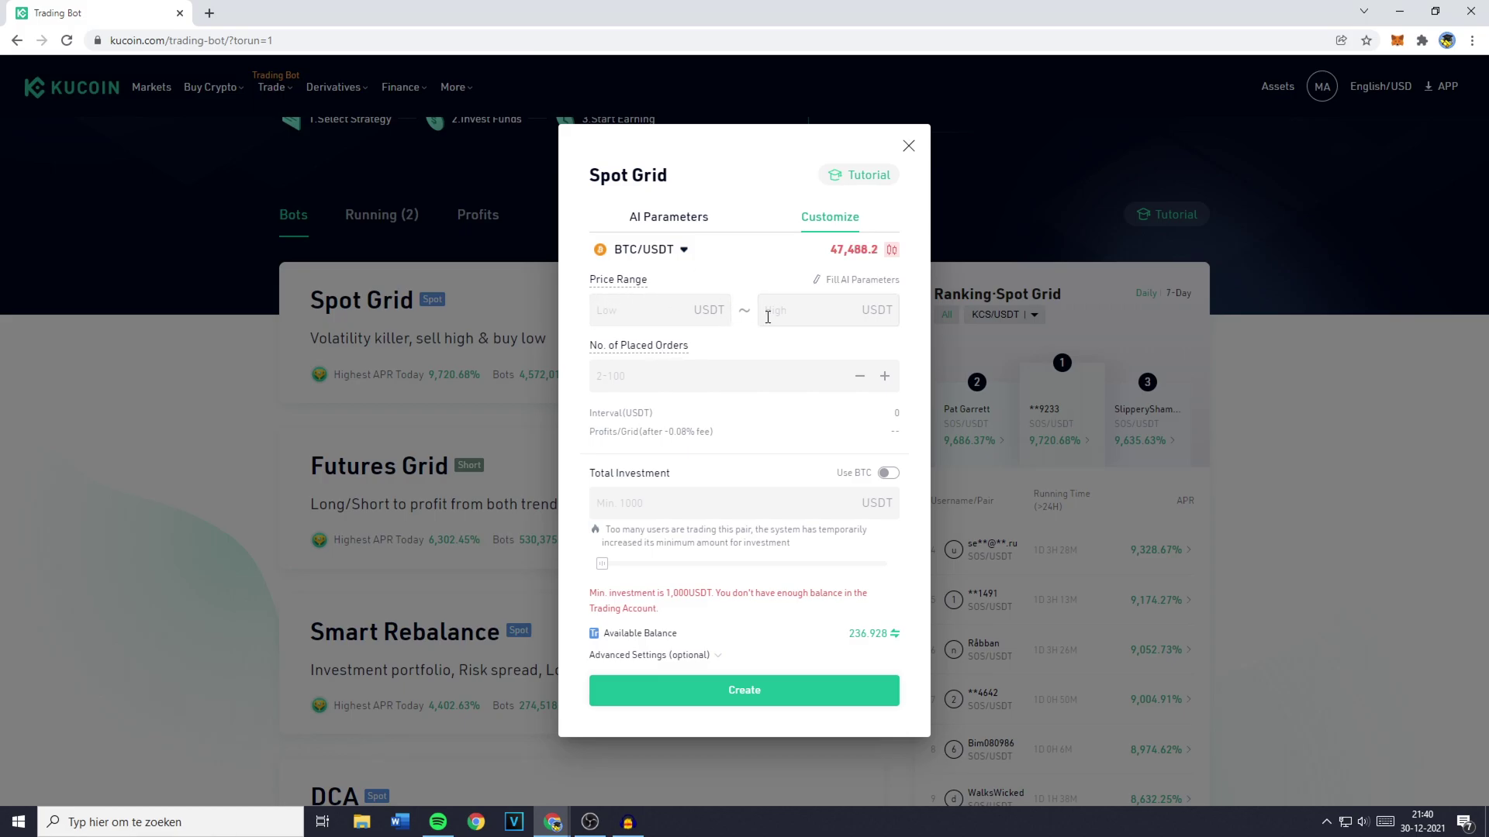
Step: Open tradingview.com in a new tab and go to its Chart page
left_click(209, 13)
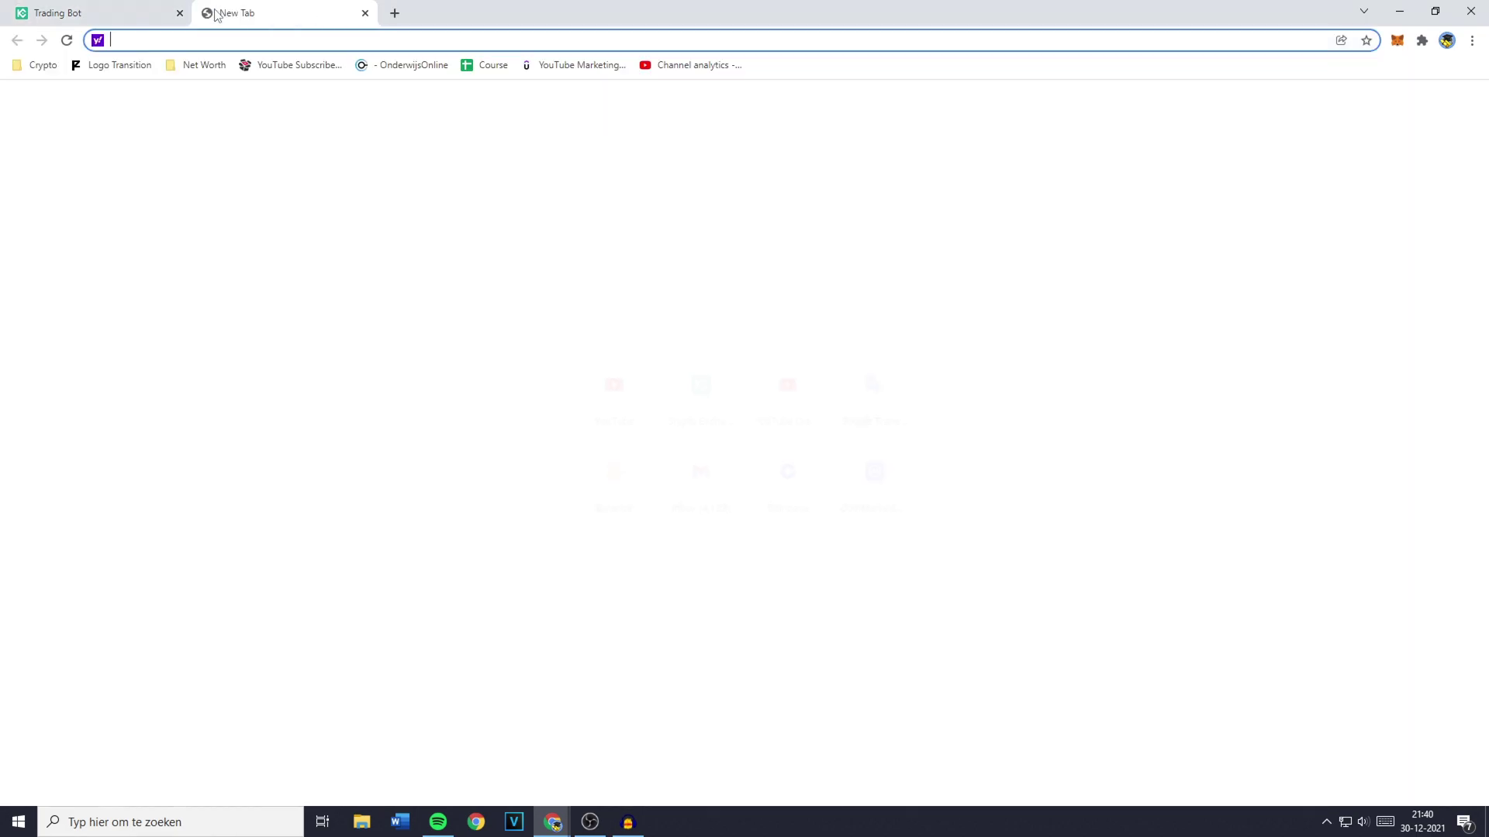
type("ta")
key("Return")
left_click(532, 81)
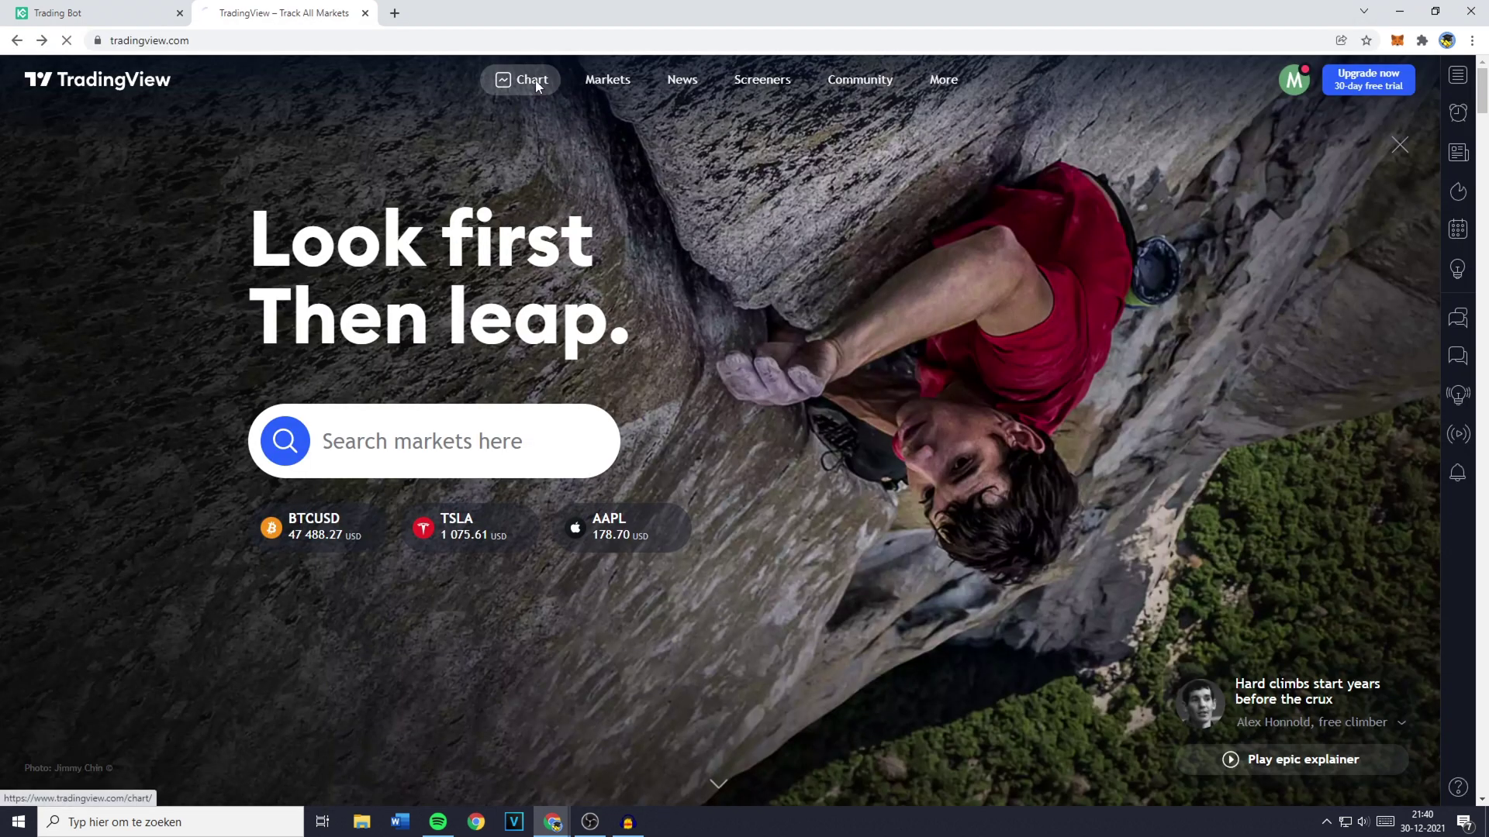
Step: Chart BTCUSDT on 1-hour candles and zoom out to about a month of history
left_click(83, 71)
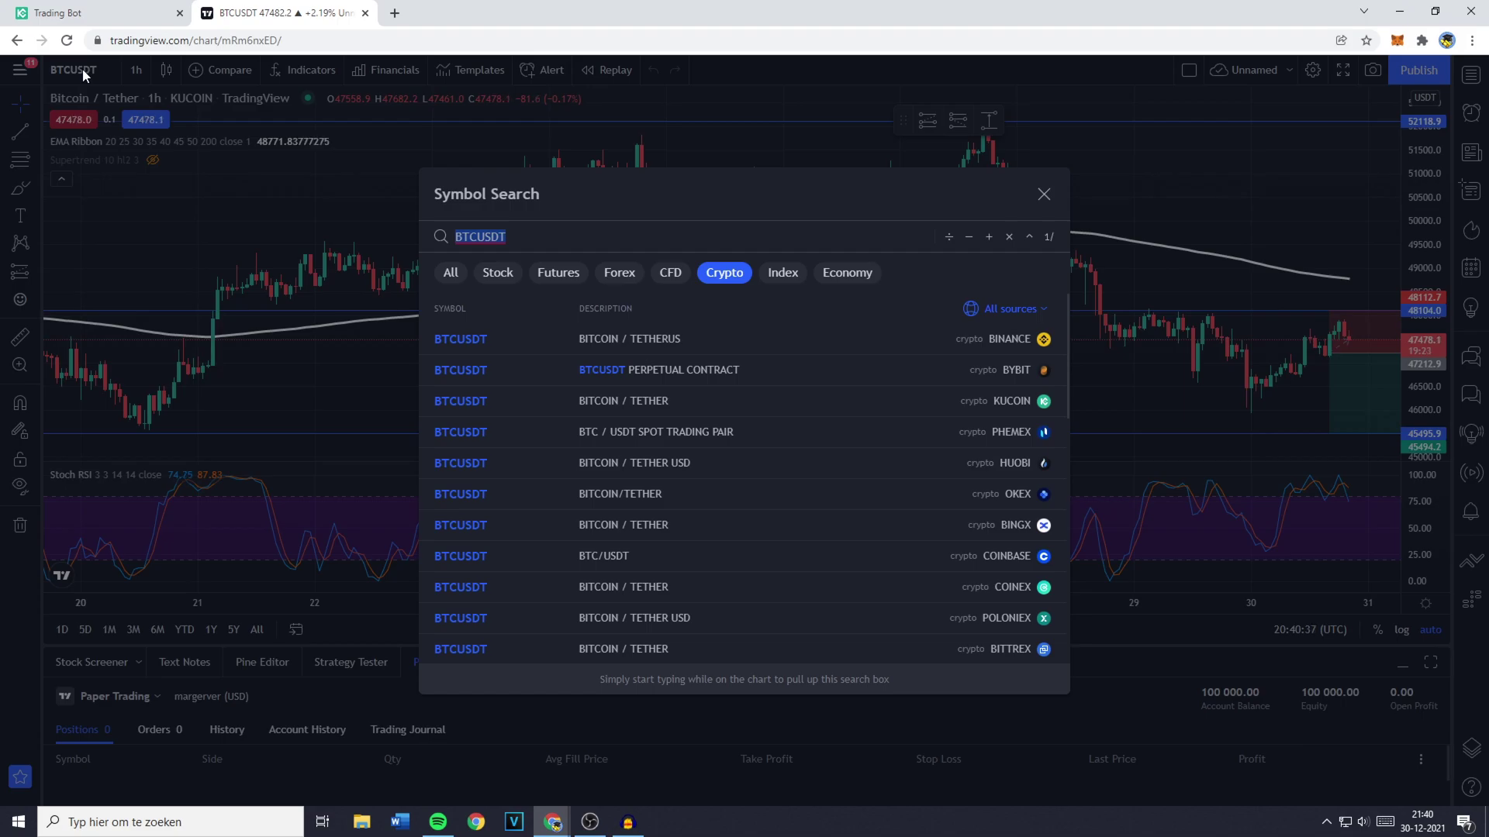
type("BTCUSDT")
left_click(527, 408)
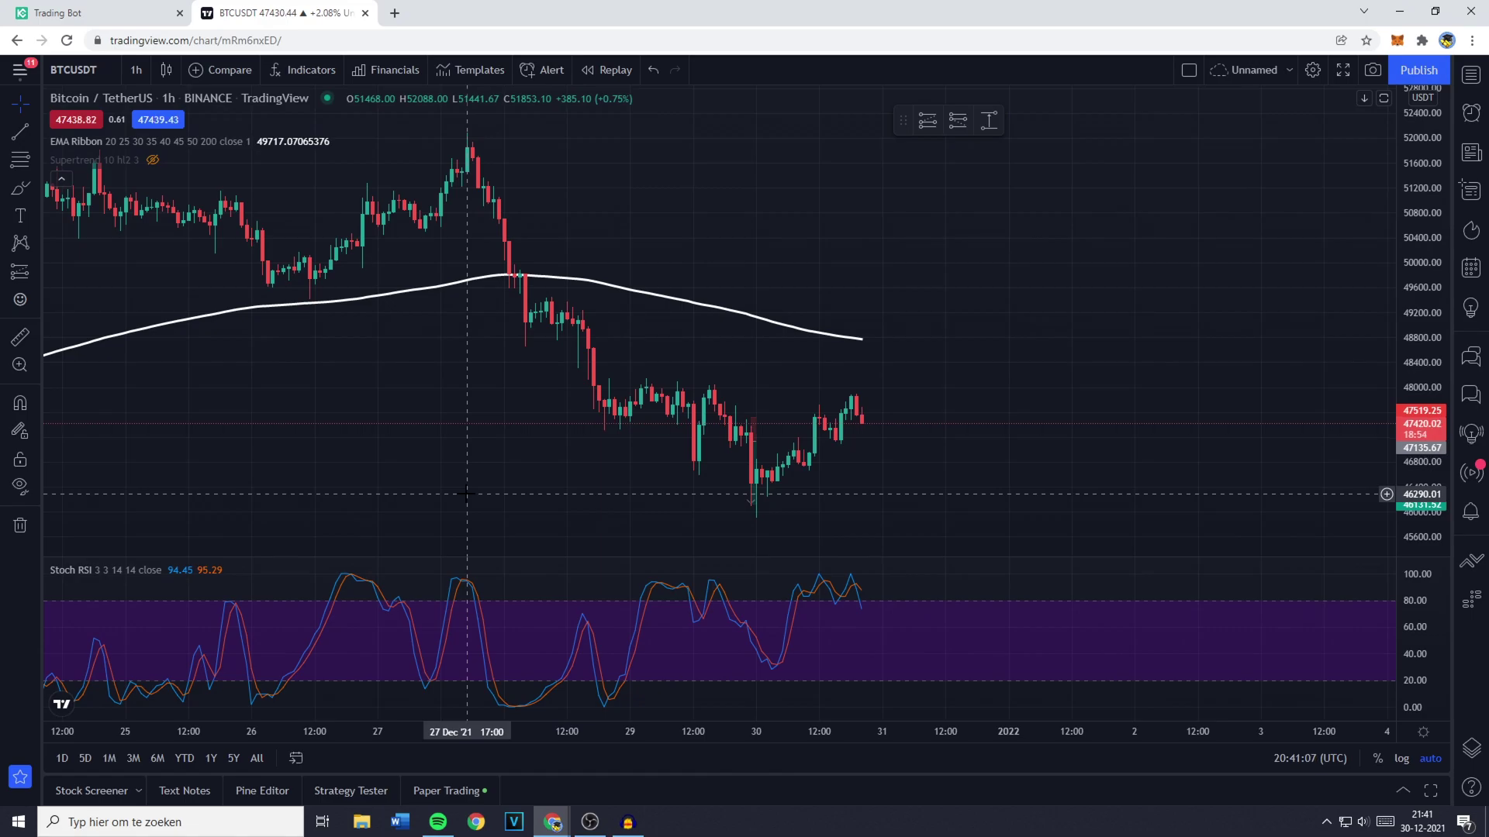
left_click(138, 69)
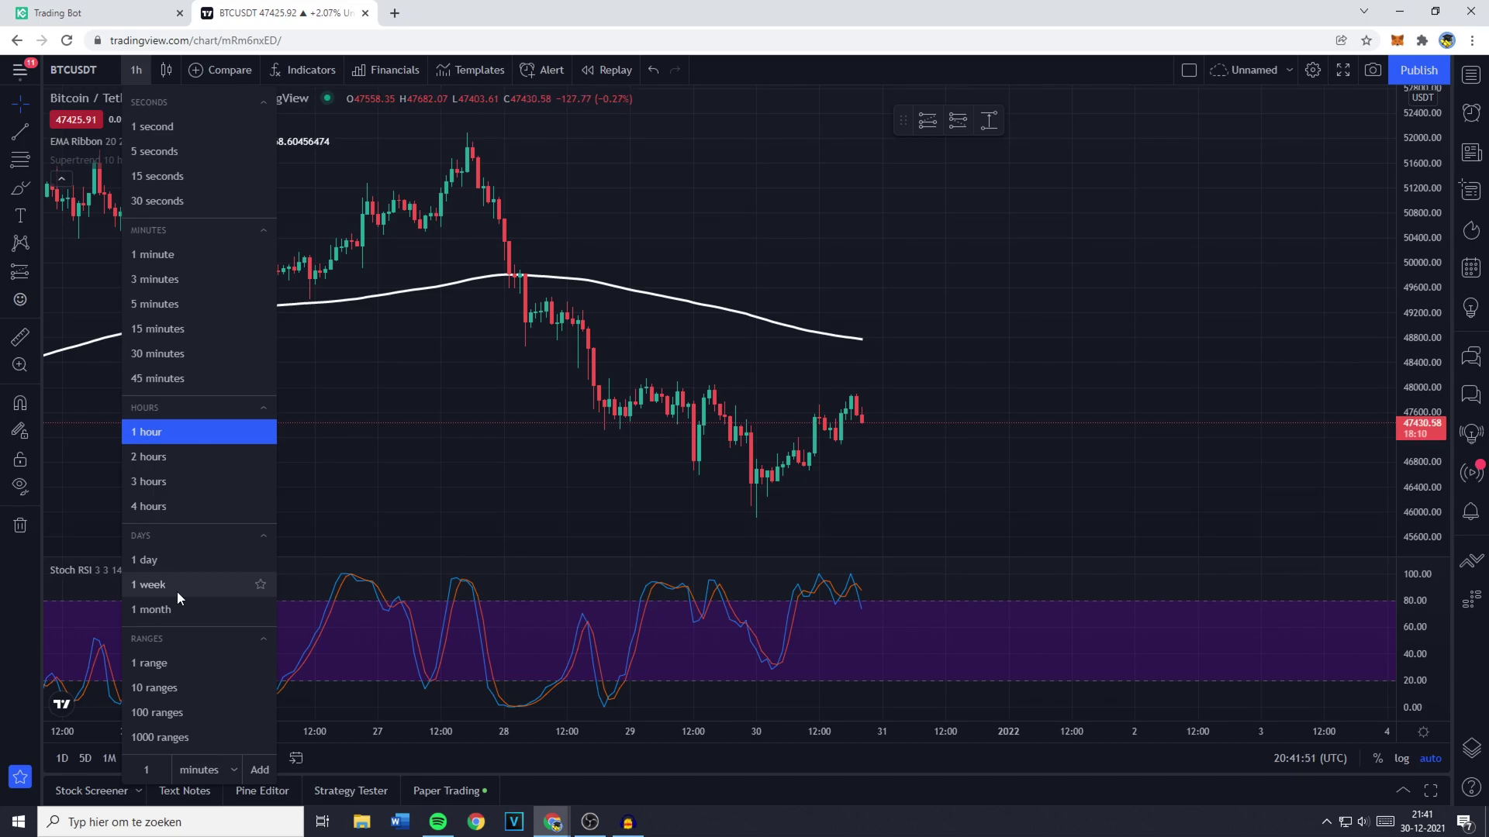
left_click(182, 432)
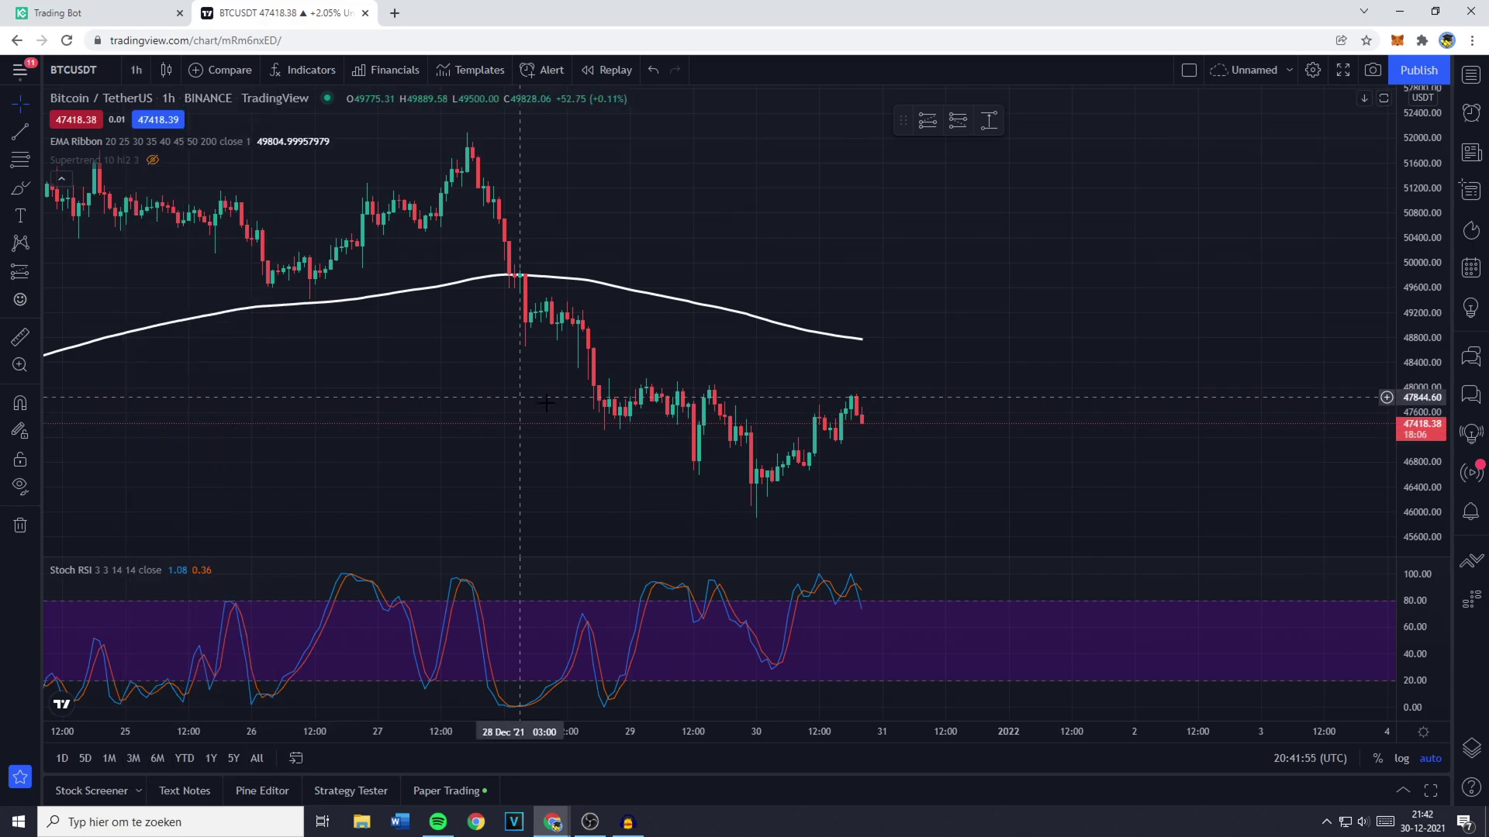
scroll(897, 468, "down", 4)
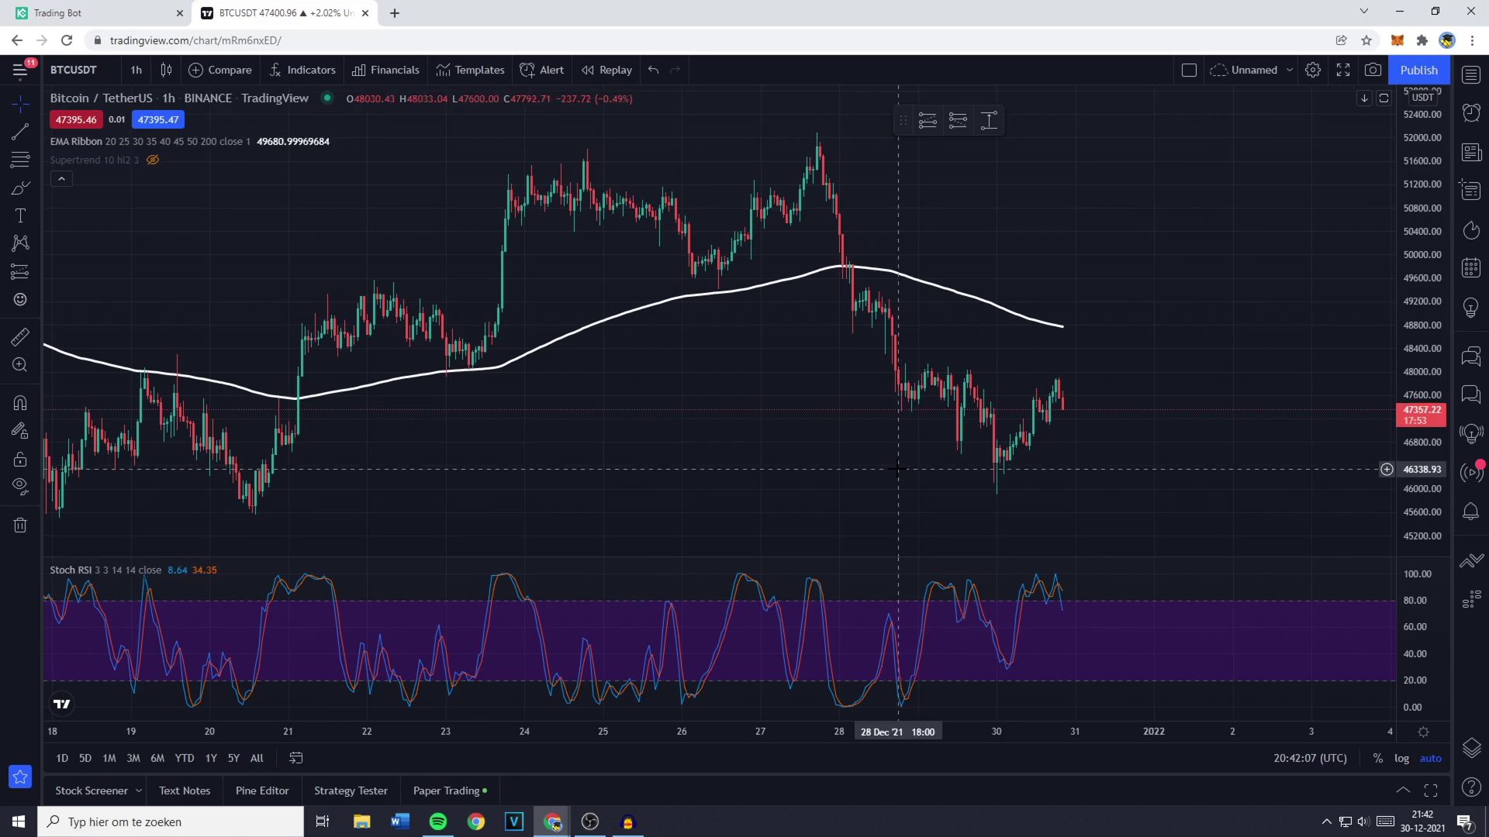
scroll(897, 468, "down", 4)
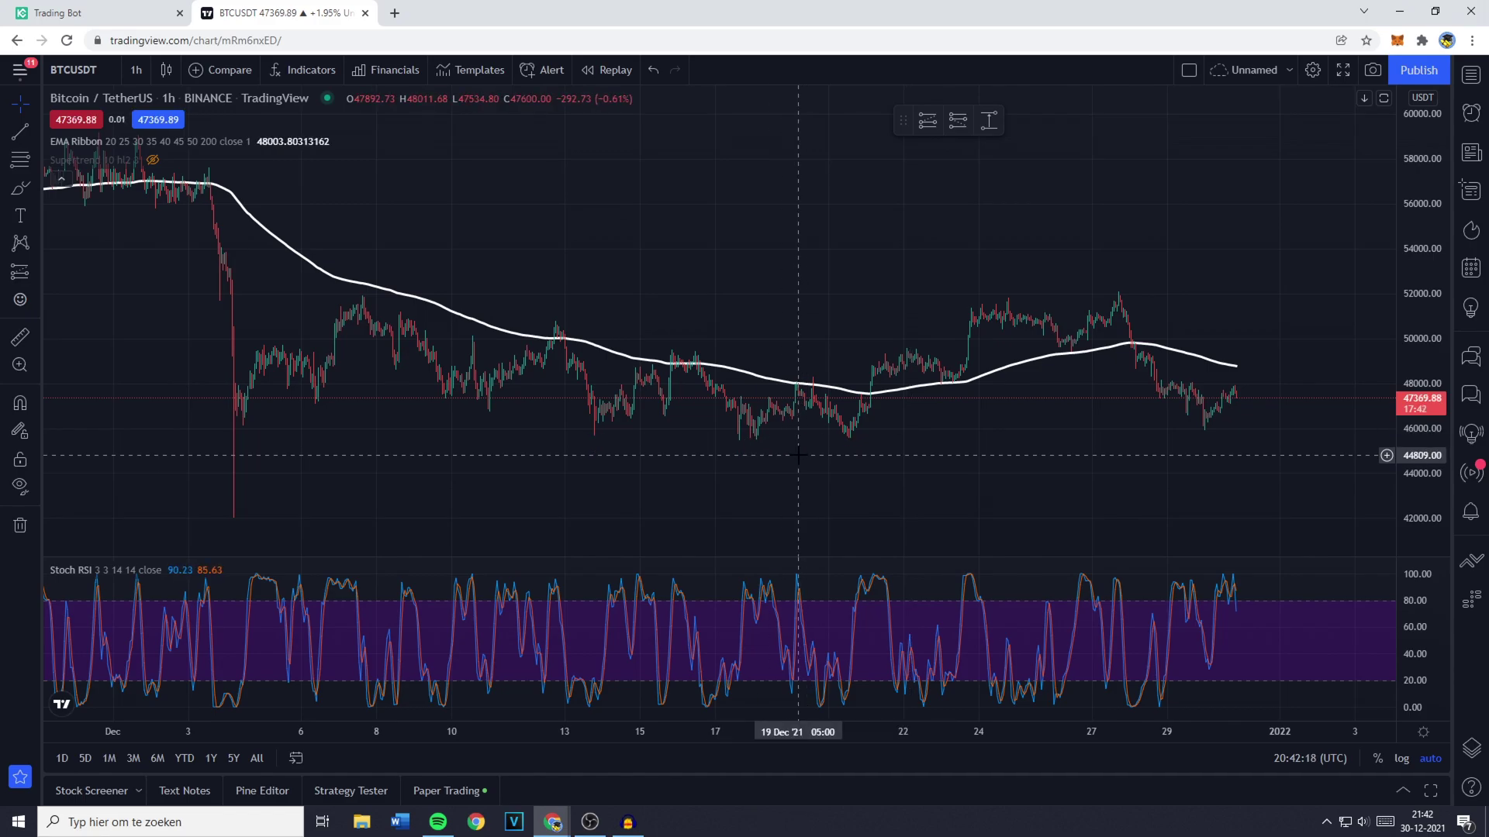
Step: Draw horizontal lines at 45603 and 51887.59, then pan back and select the 45603 line
left_click(36, 128)
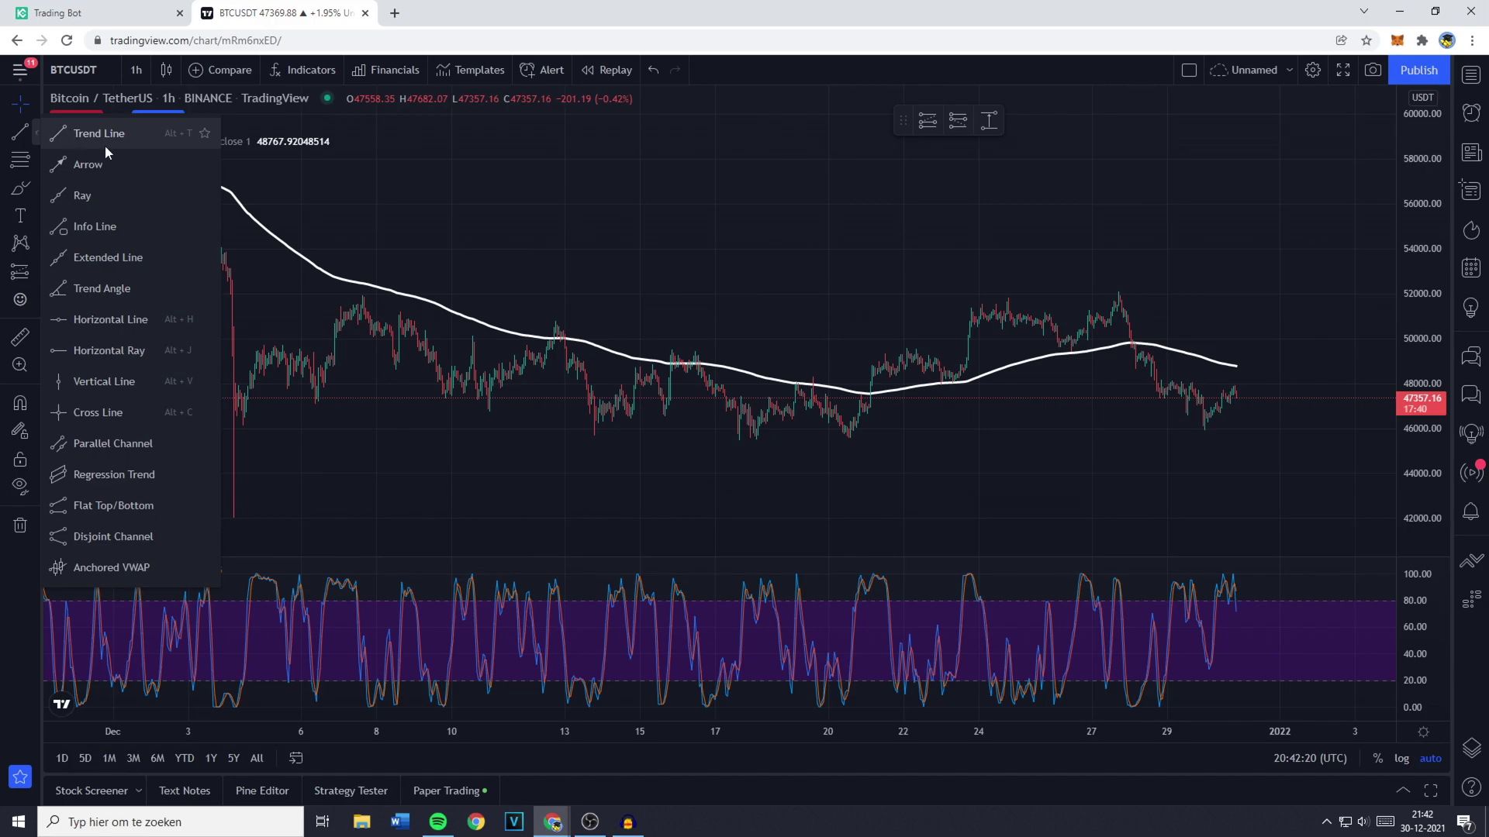
left_click(179, 324)
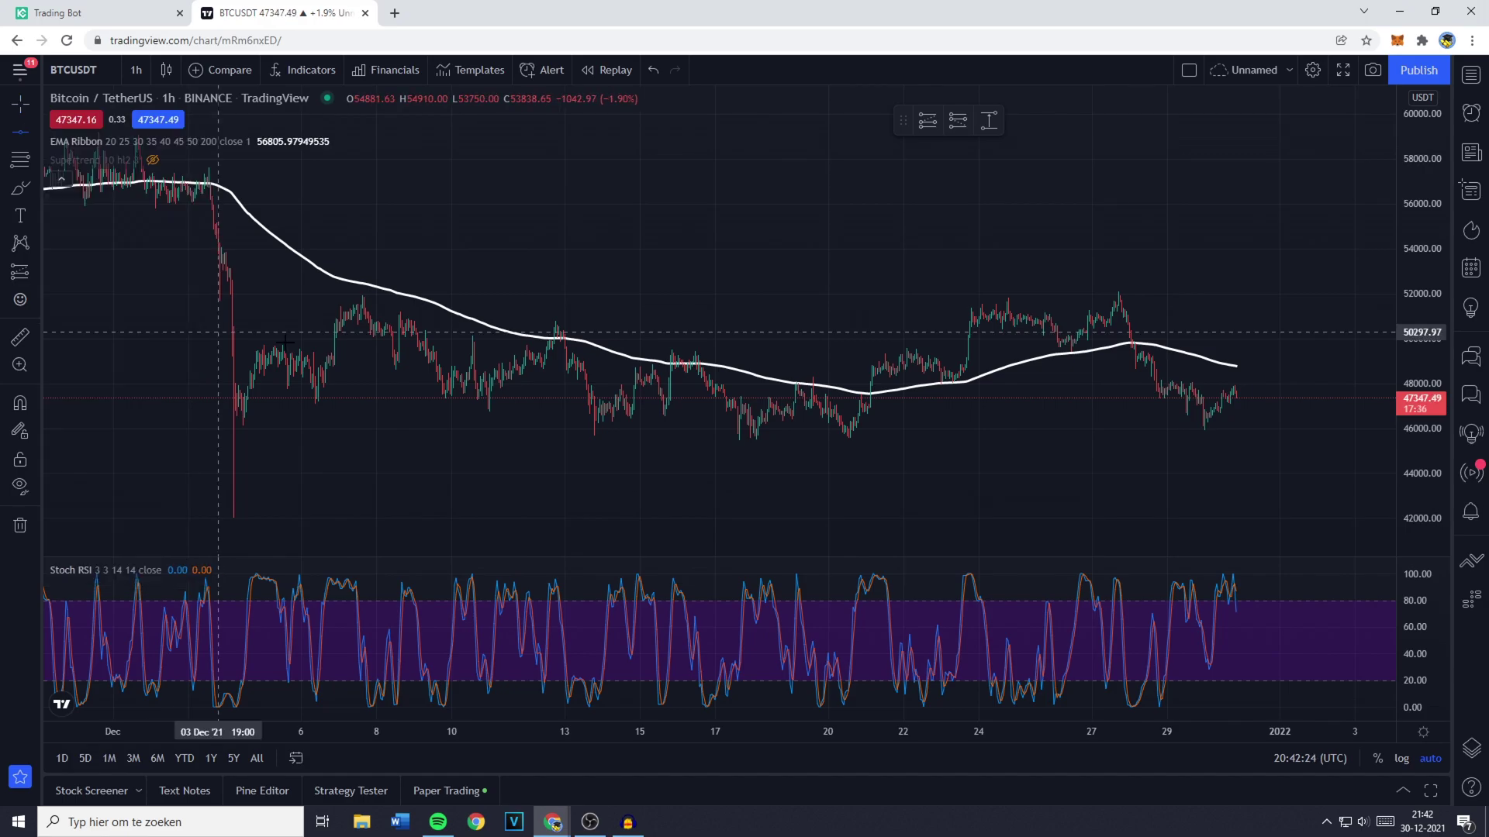
left_click(748, 437)
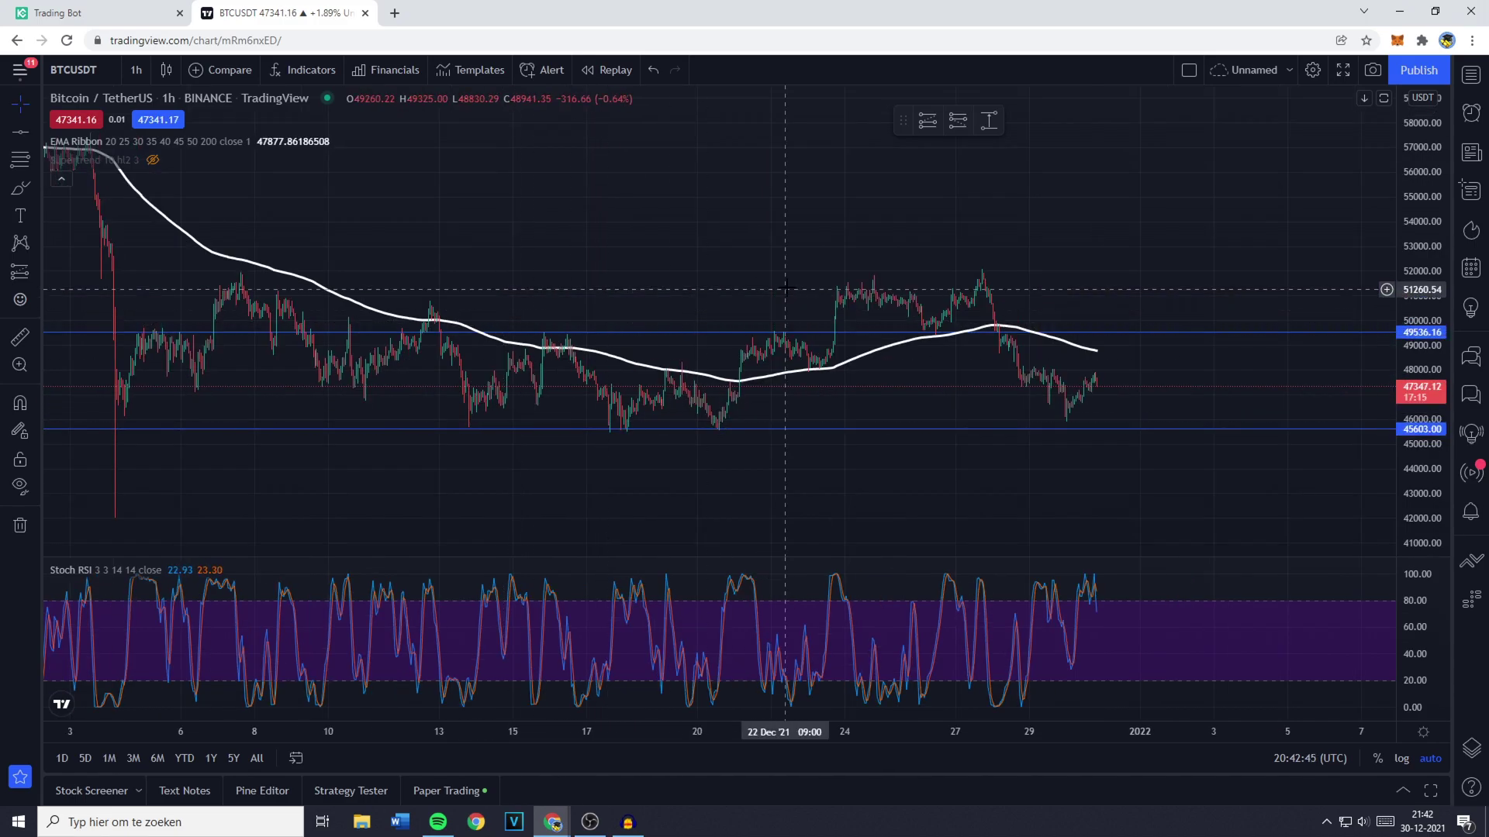
left_click(807, 273)
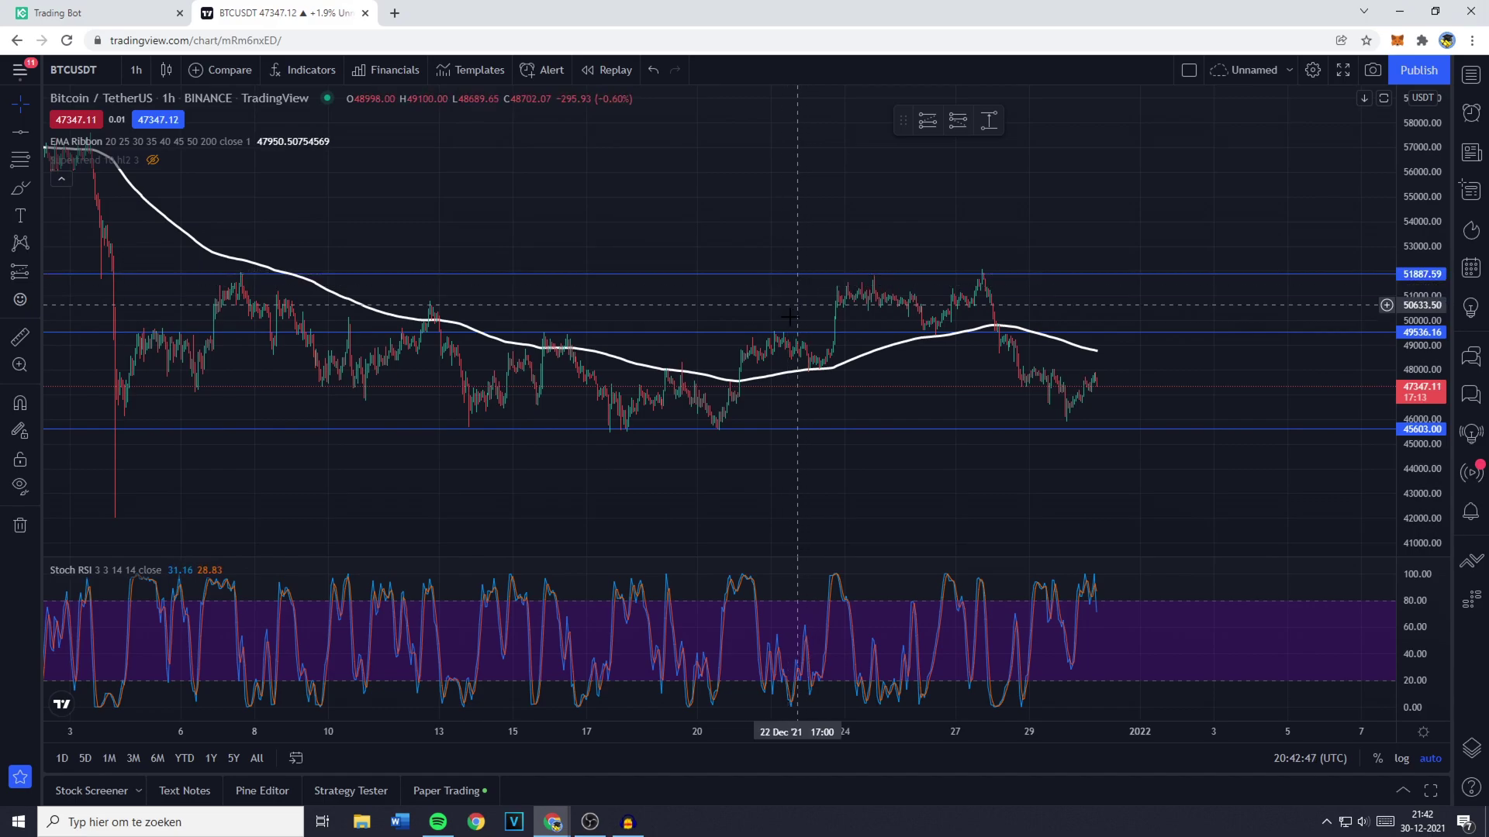
scroll(787, 295, "down", 5)
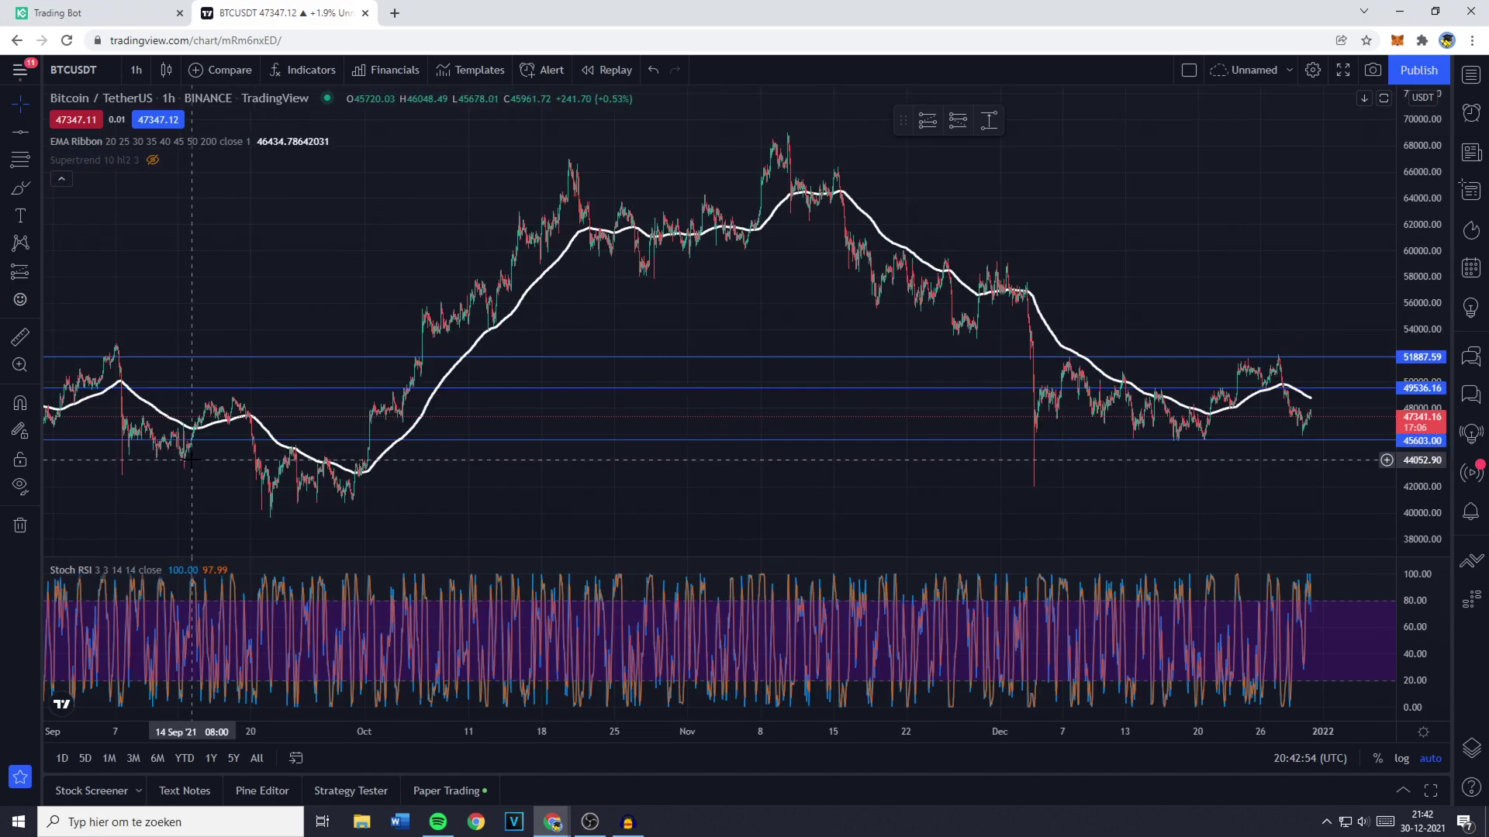
scroll(847, 435, "up", 5)
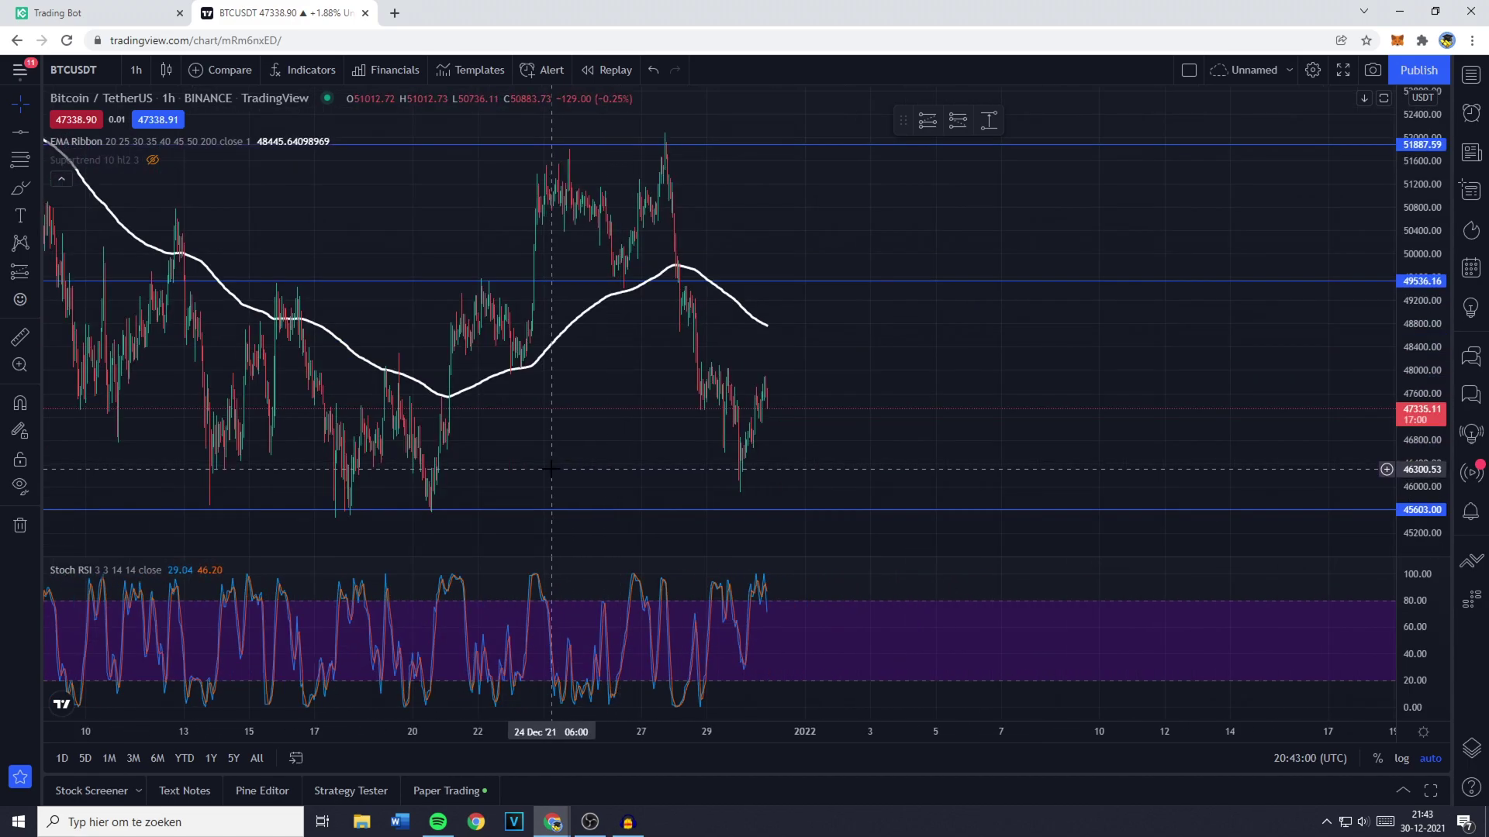
scroll(551, 469, "up", 5)
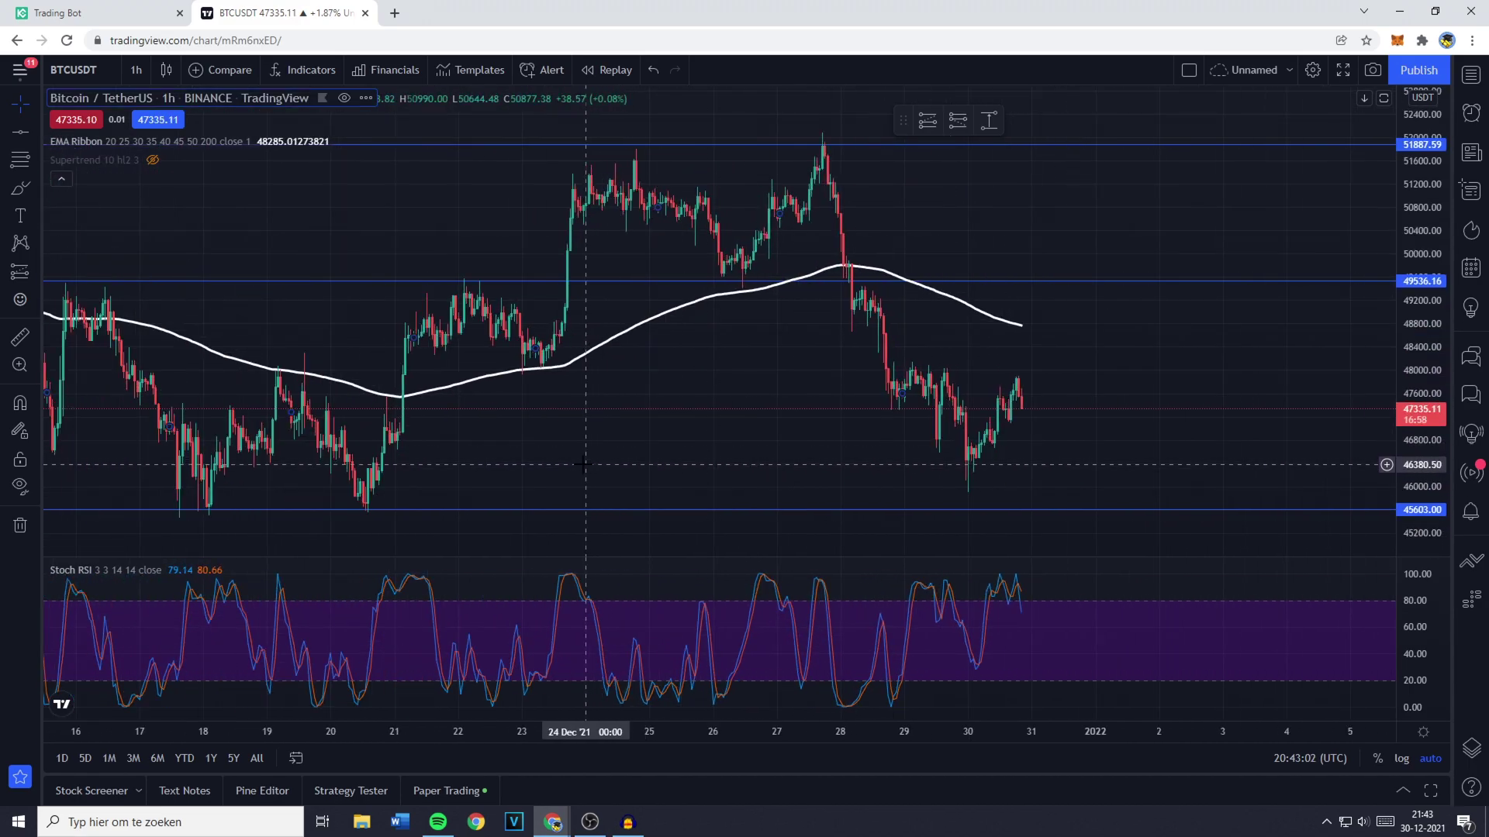
left_click_drag(724, 512, 1026, 488)
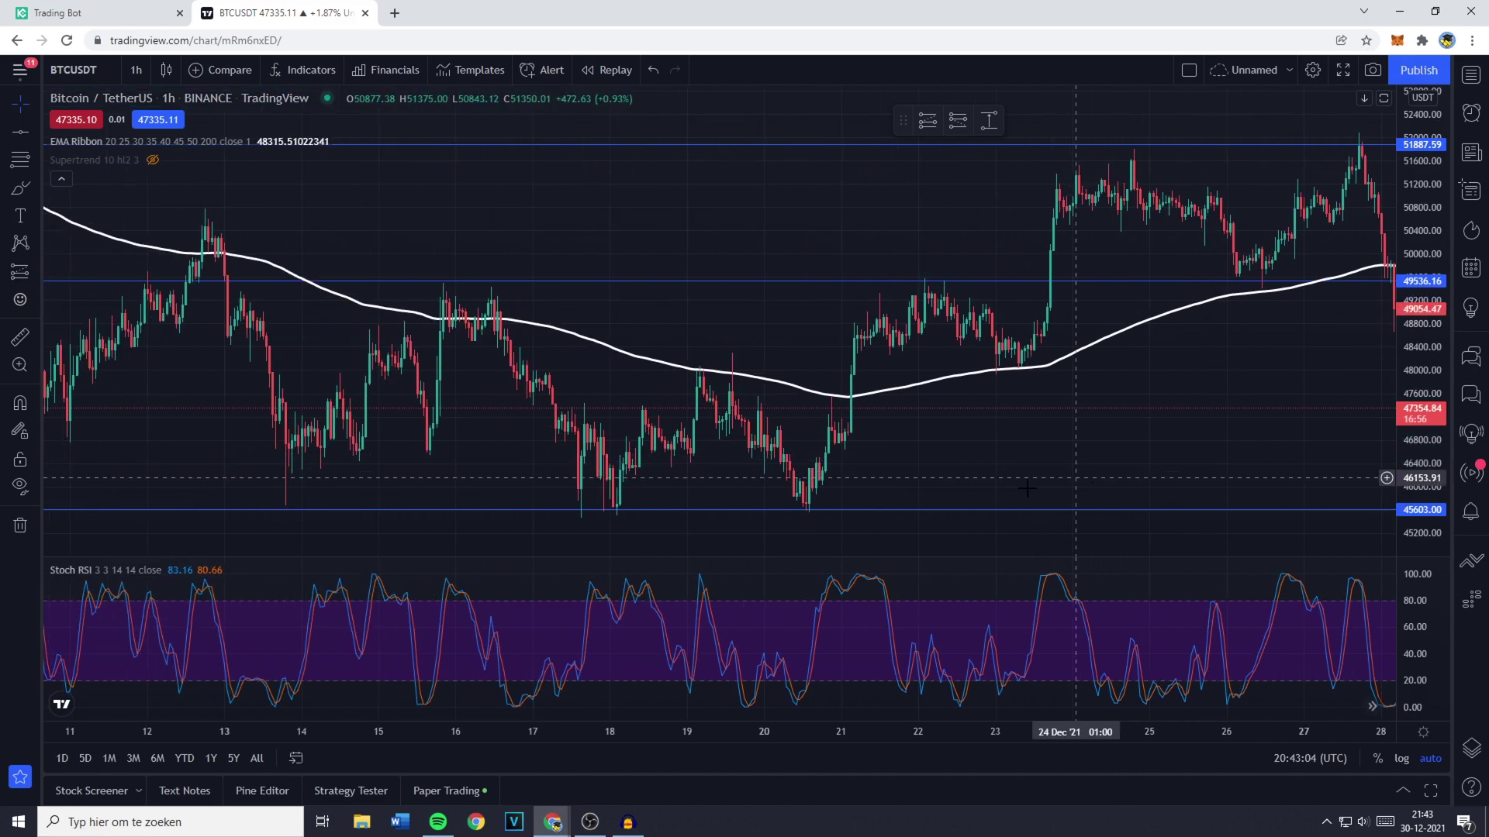
left_click(812, 511)
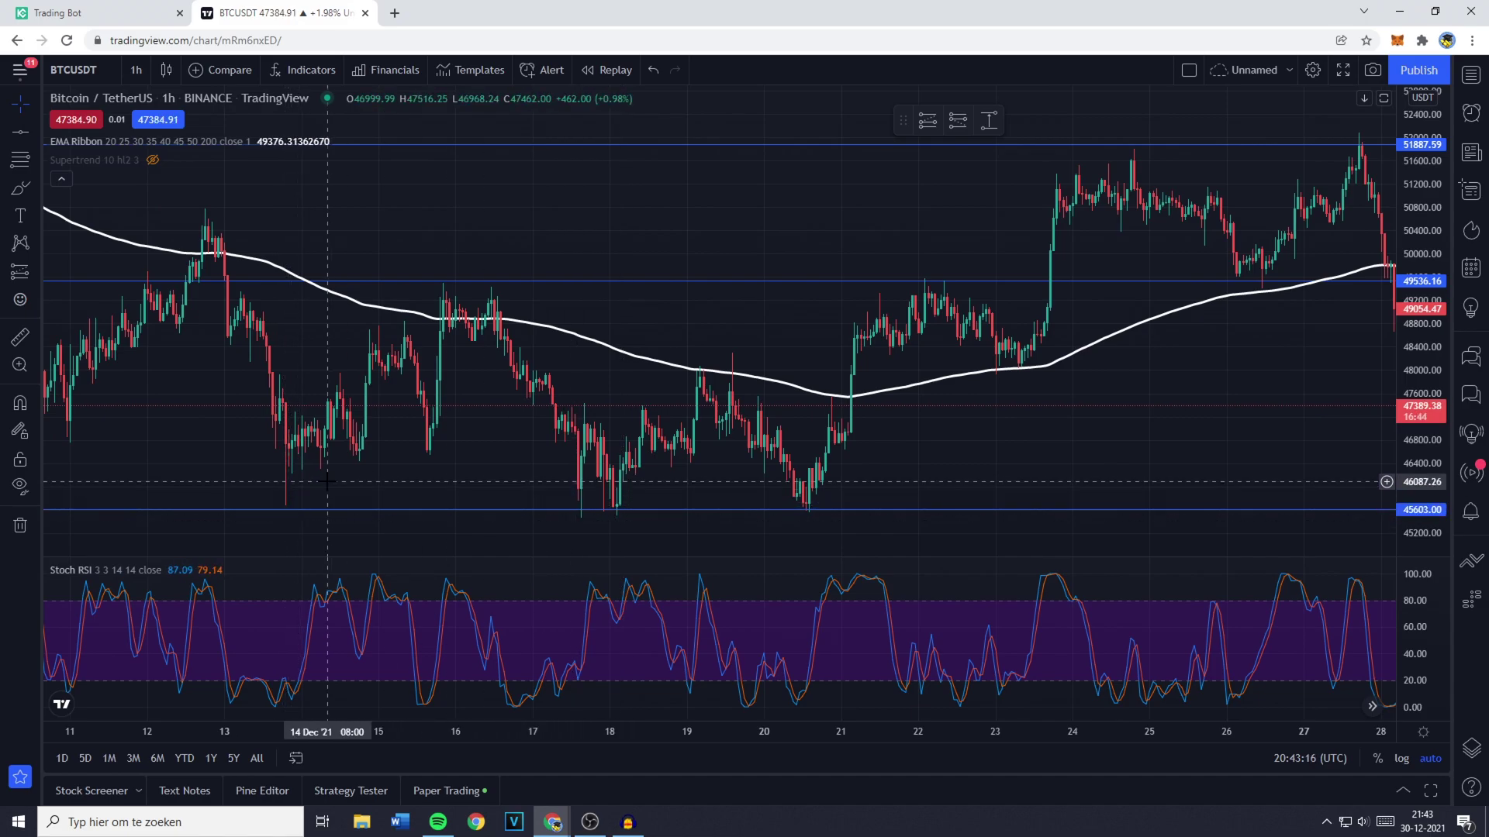
Step: Draw a trend line from the 11 Dec low to 12 Dec 06:00 on the hourly chart
scroll(298, 487, "down", 3)
scroll(418, 449, "down", 3)
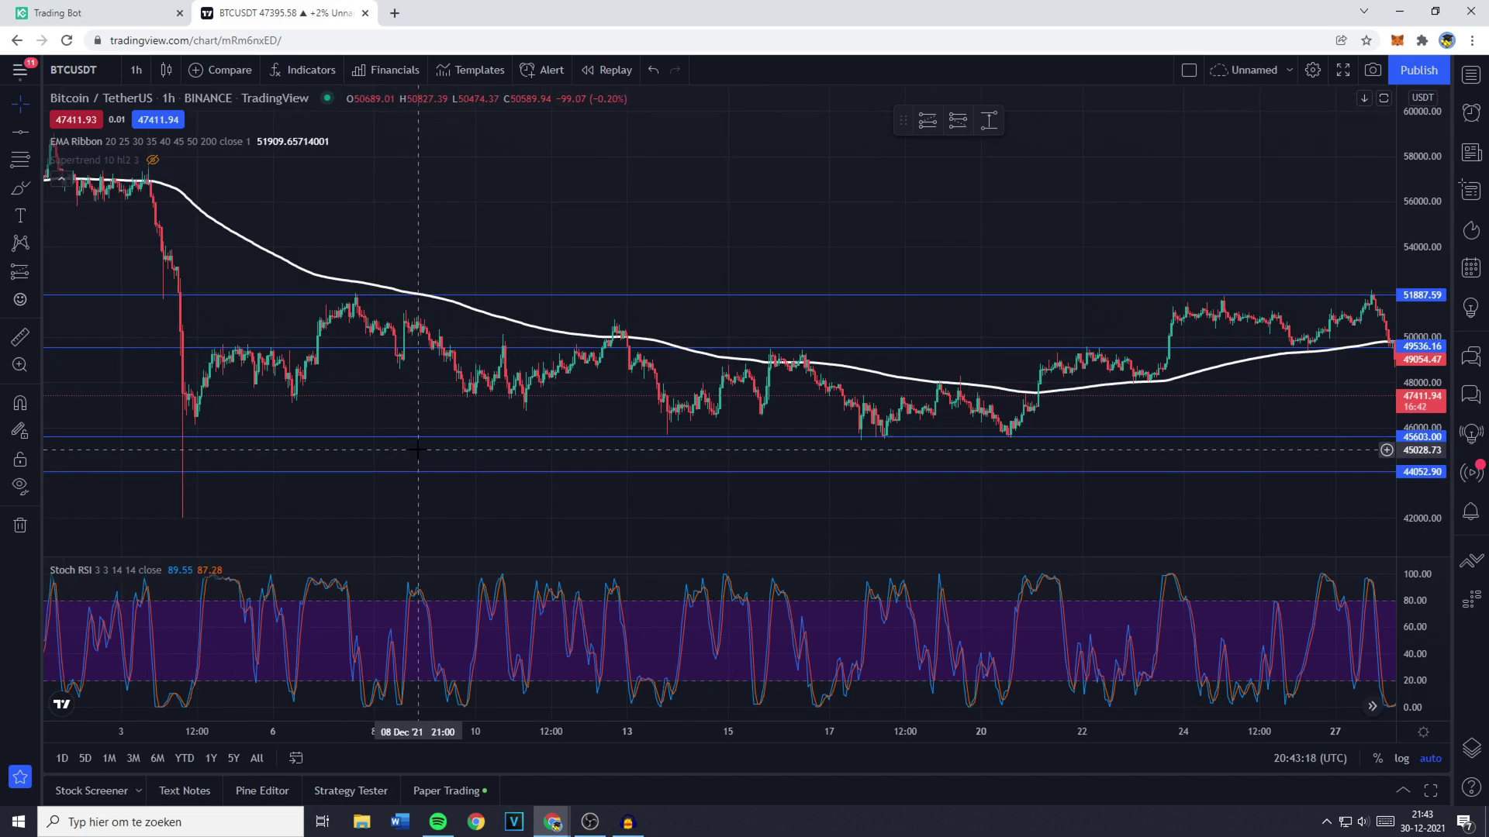
scroll(592, 418, "up", 5)
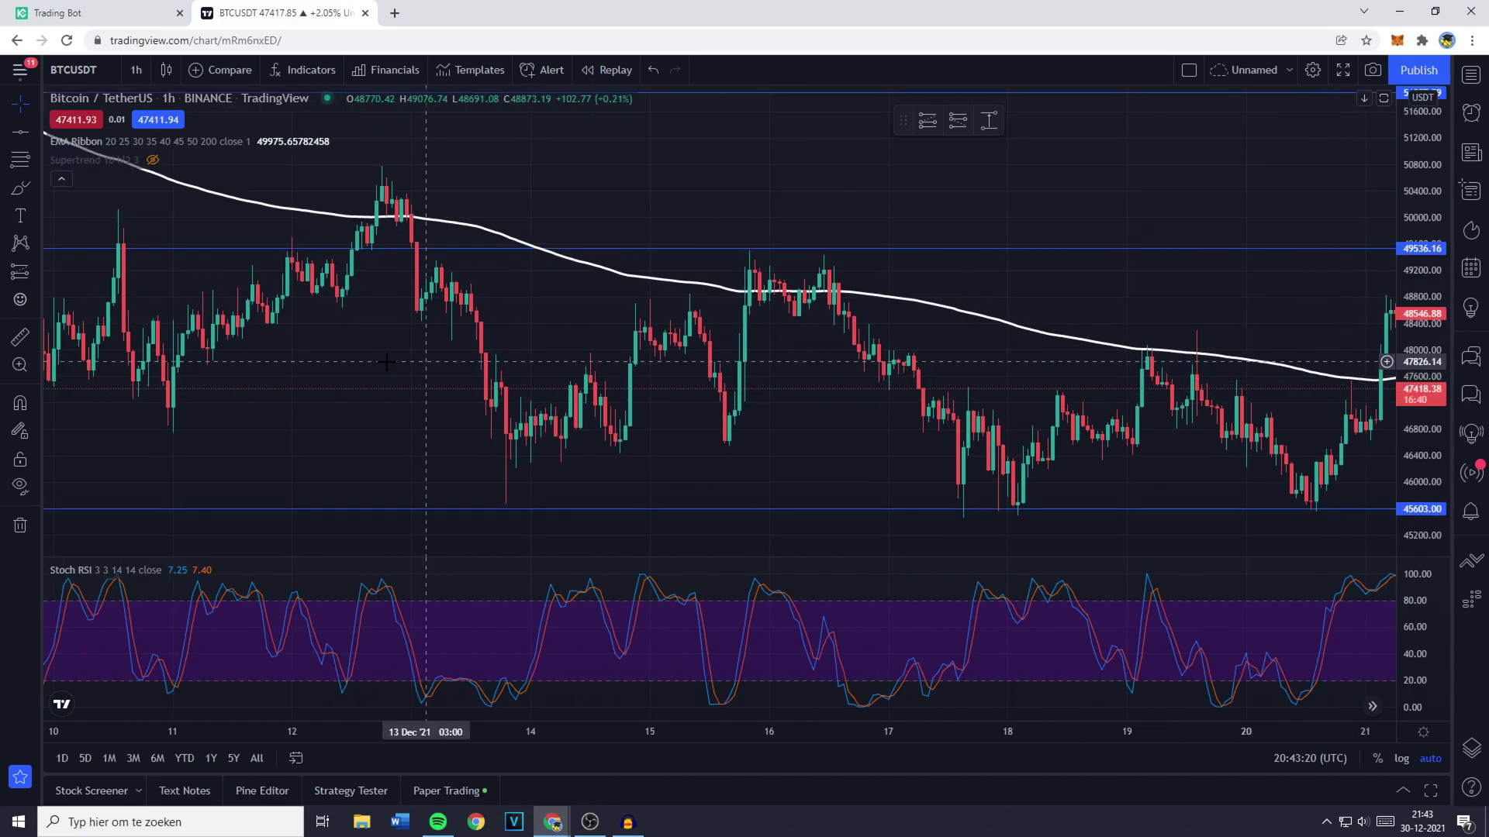
left_click_drag(387, 361, 806, 361)
left_click(29, 142)
left_click(94, 133)
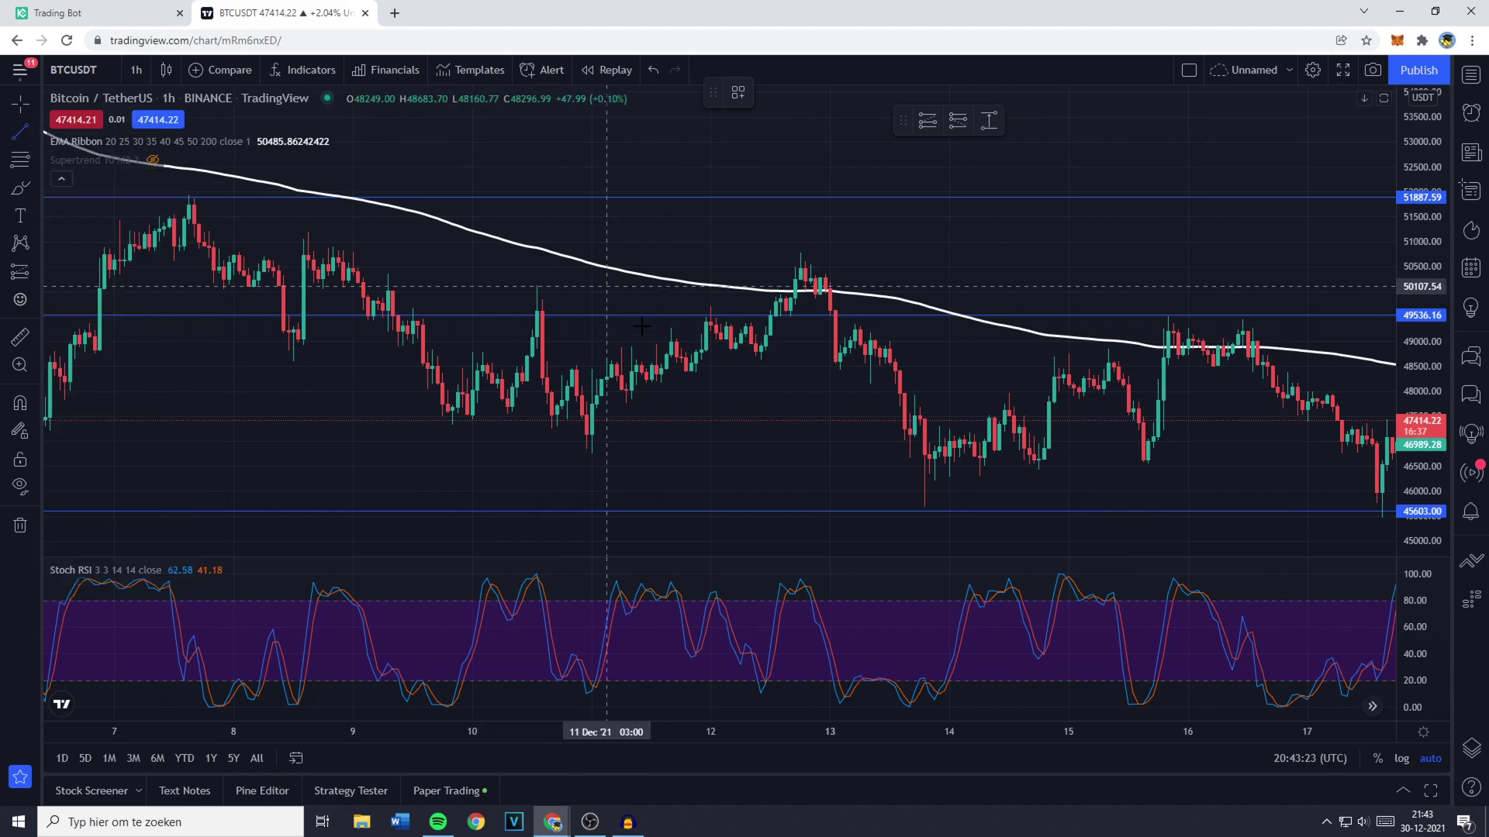
left_click(625, 404)
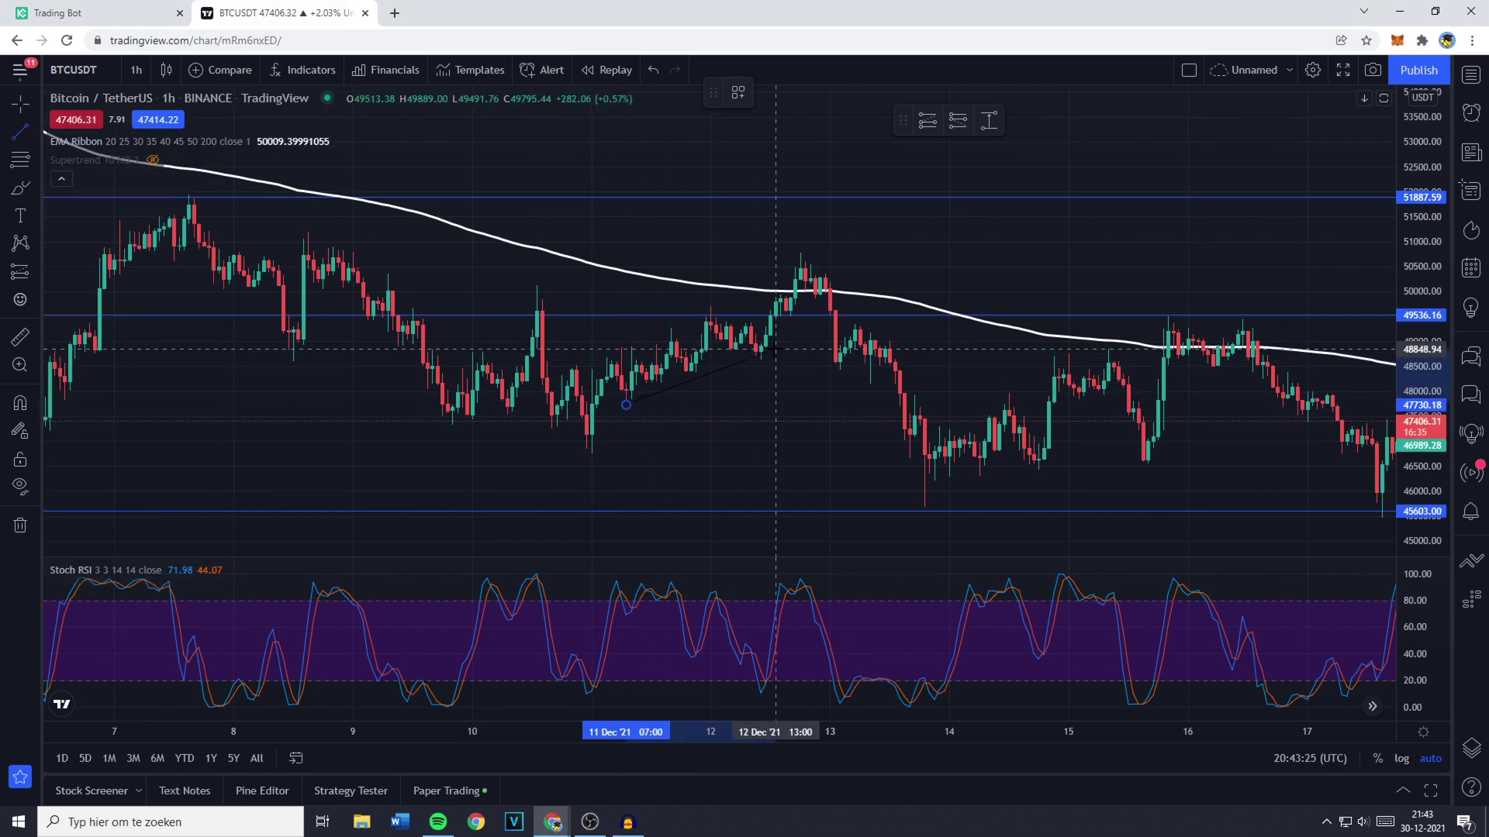
left_click(740, 347)
Step: Zoom and pan the chart to review earlier price history around the new lines
scroll(588, 404, "up", 5)
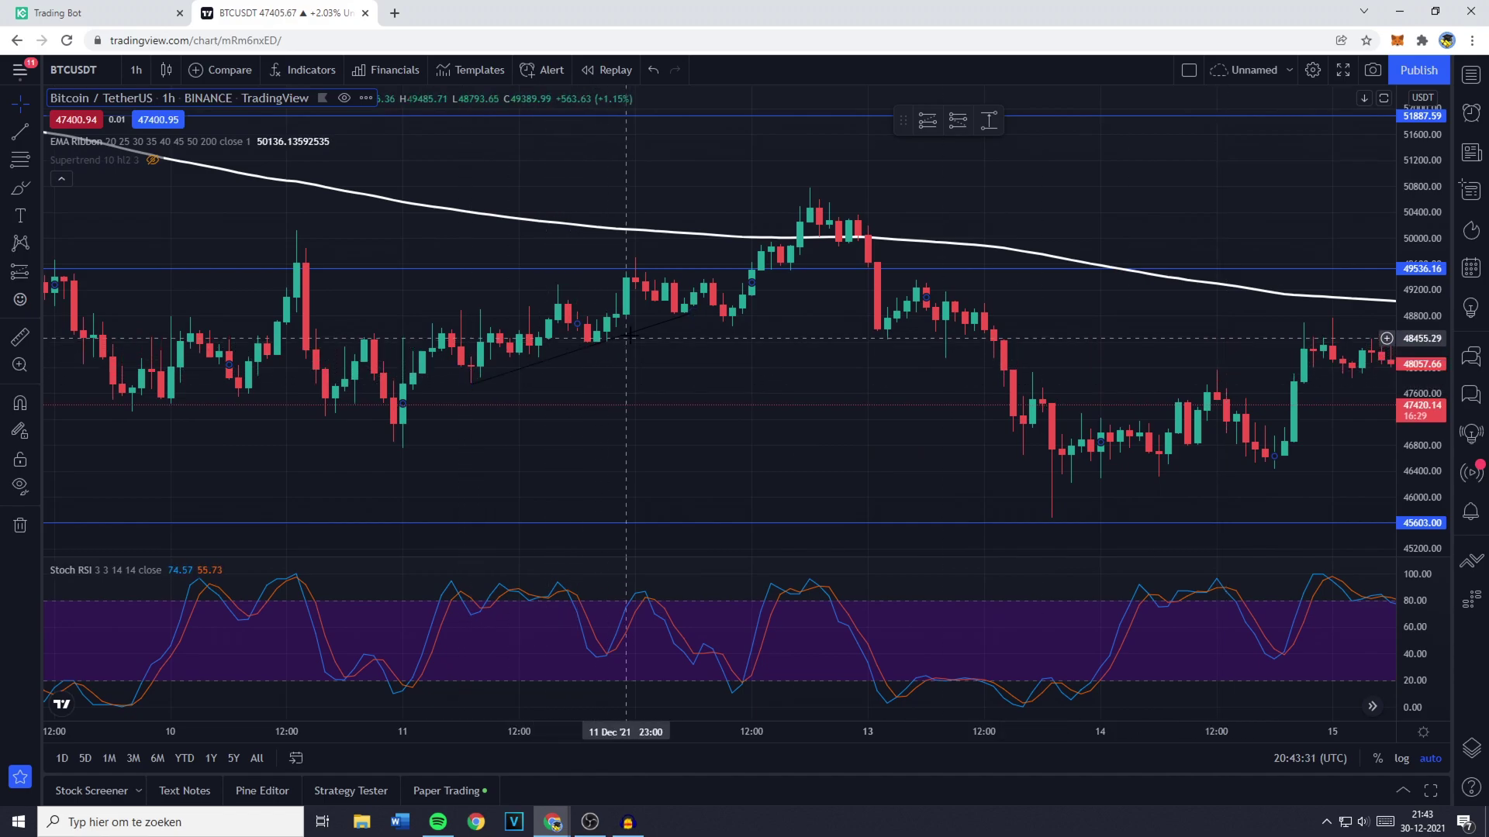
scroll(683, 318, "down", 10)
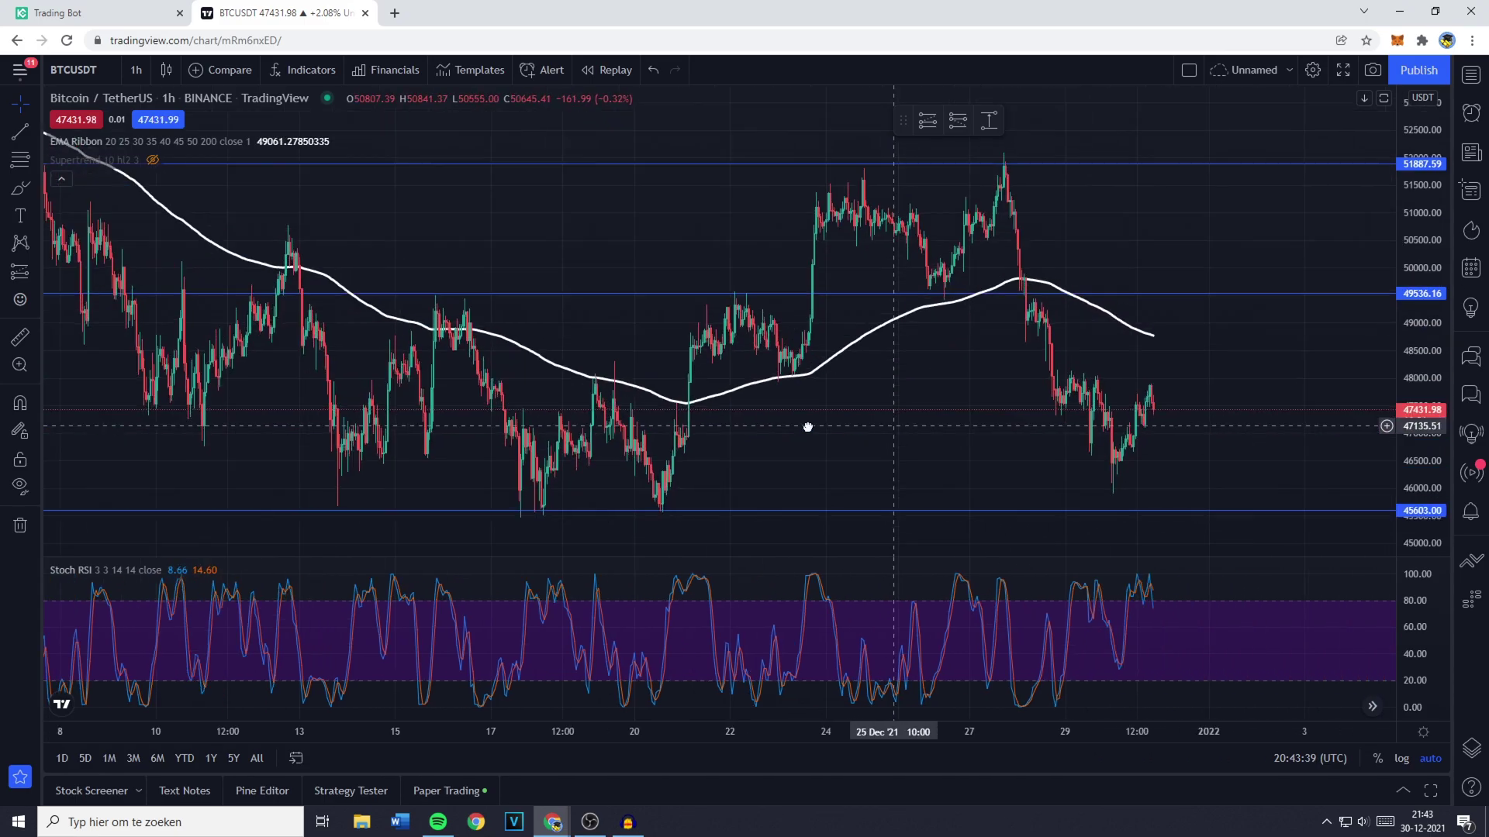
scroll(698, 432, "down", 4)
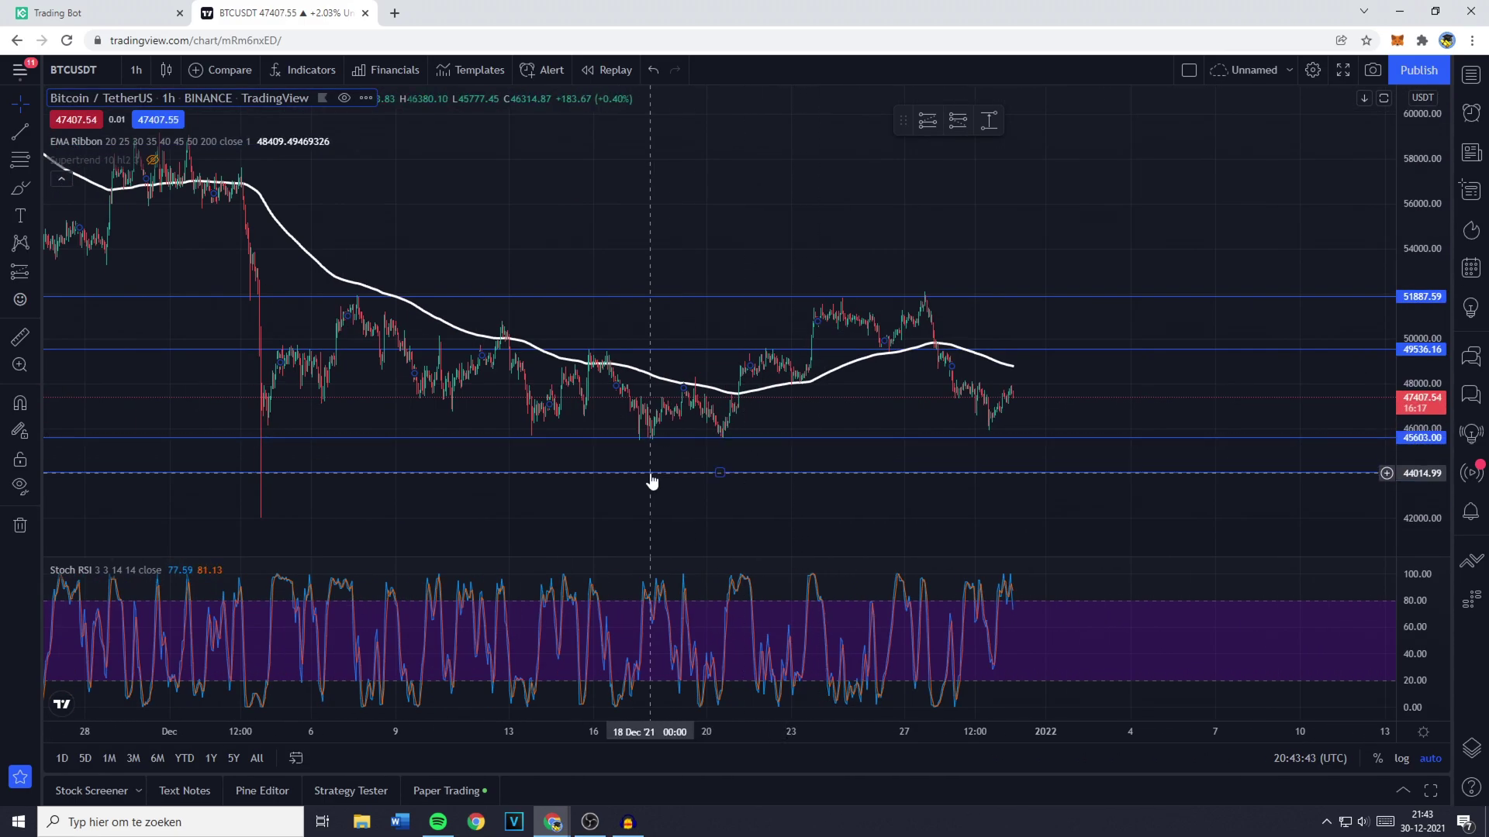
scroll(564, 475, "down", 5)
left_click_drag(564, 474, 1086, 418)
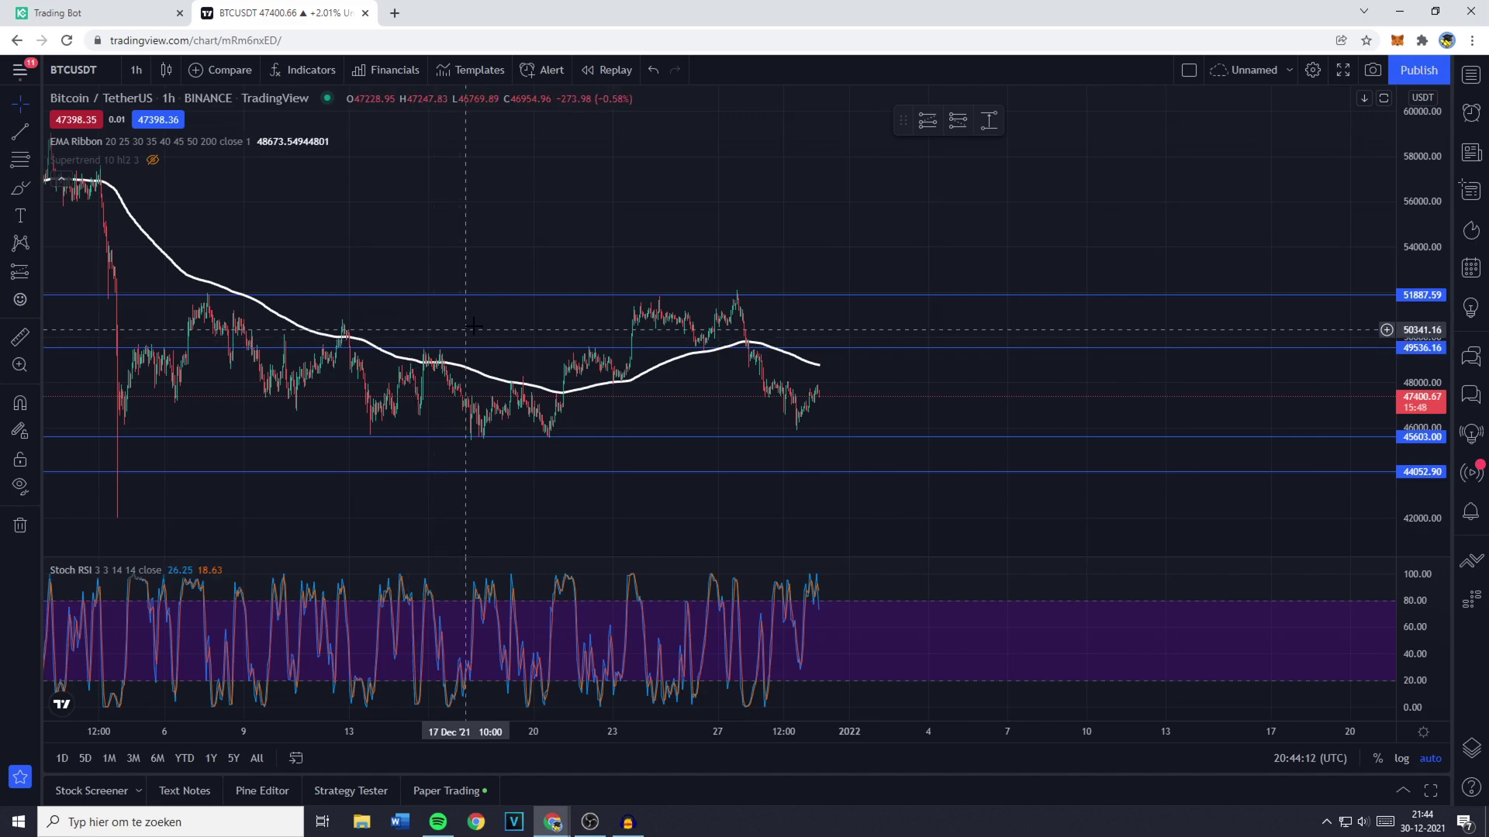
scroll(591, 364, "up", 2)
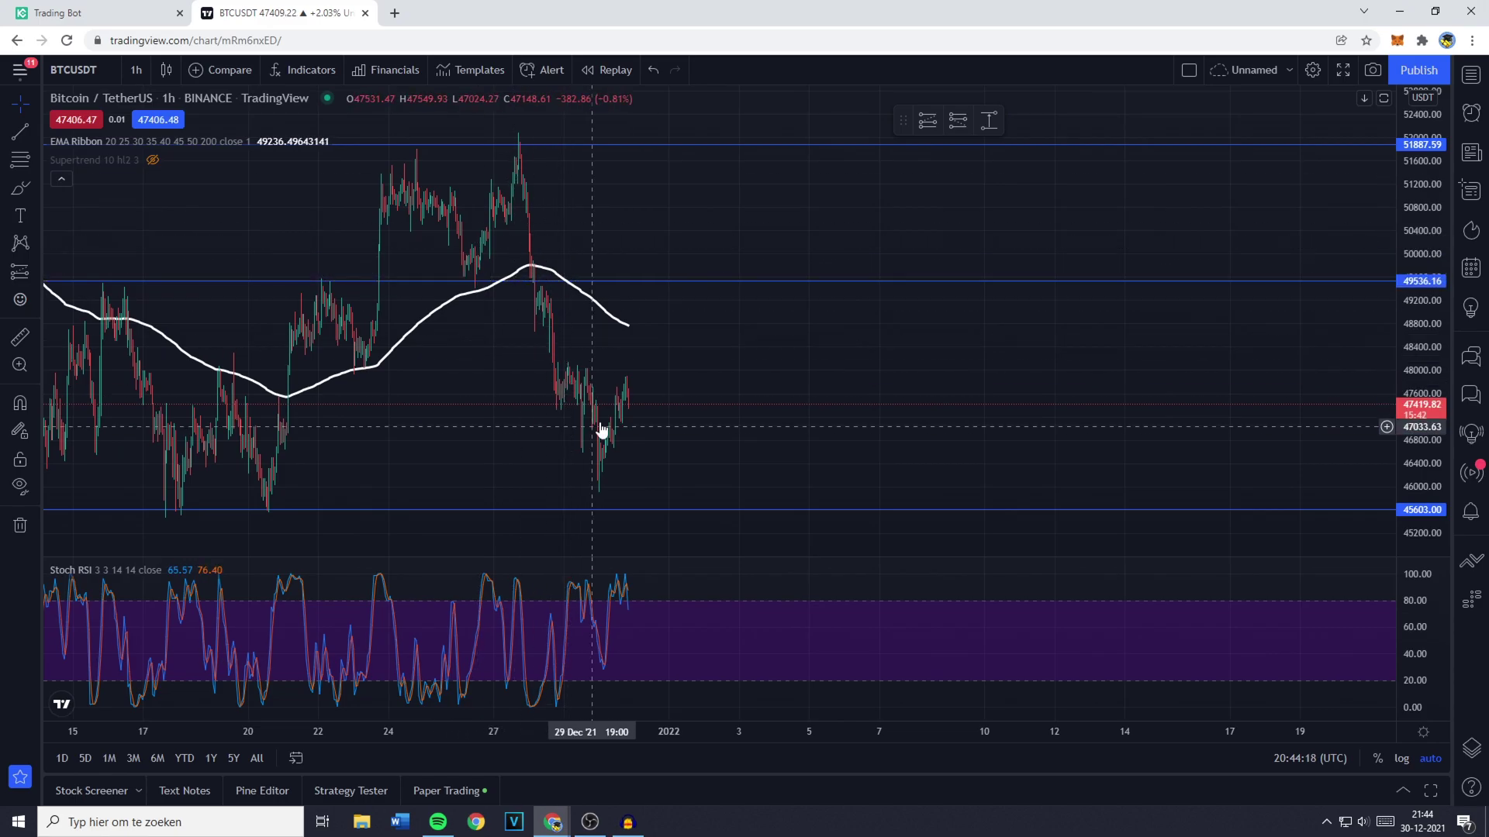
scroll(608, 403, "down", 4)
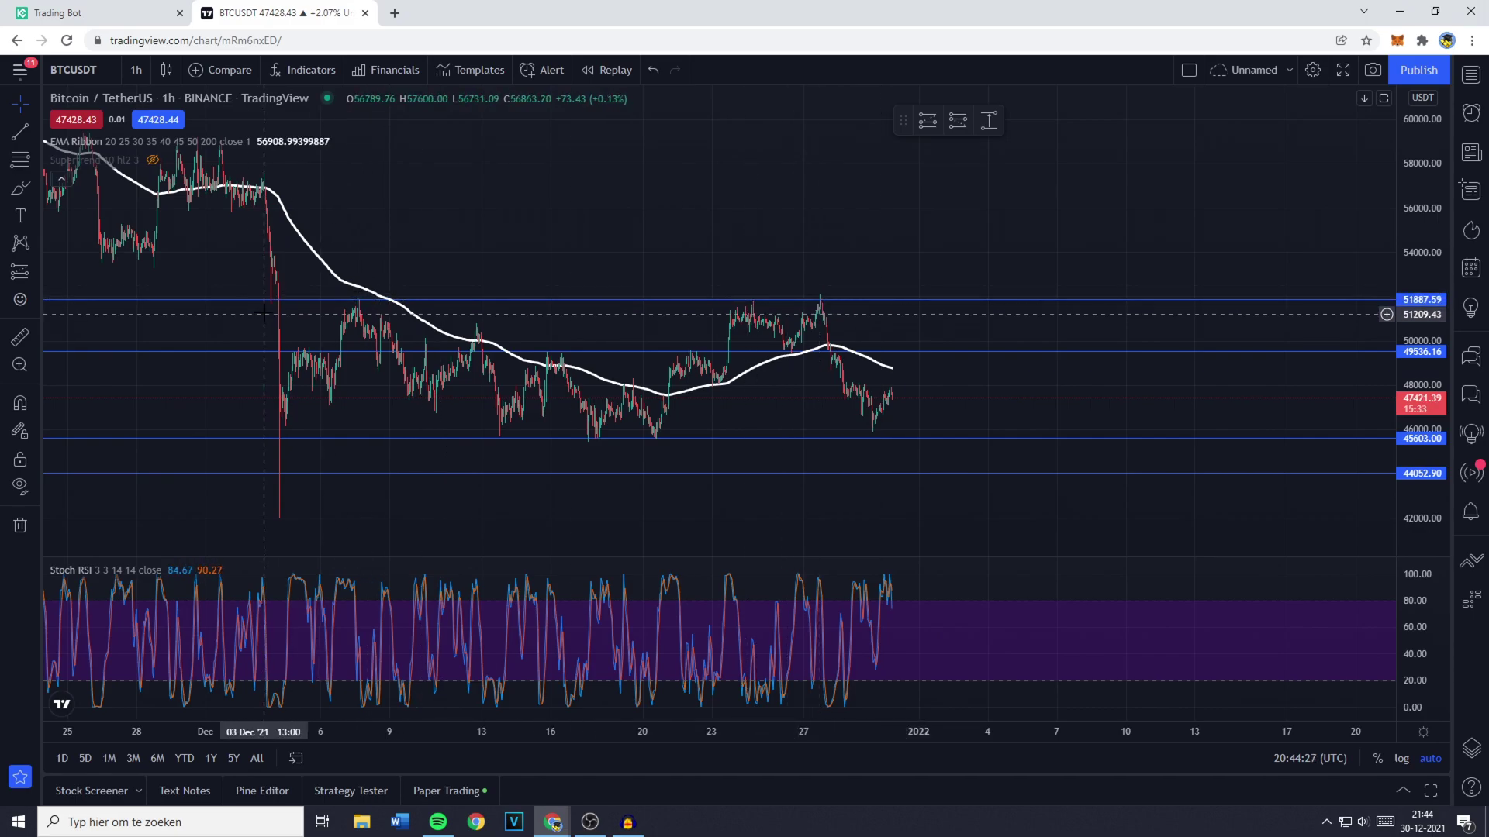
scroll(742, 422, "right", 3)
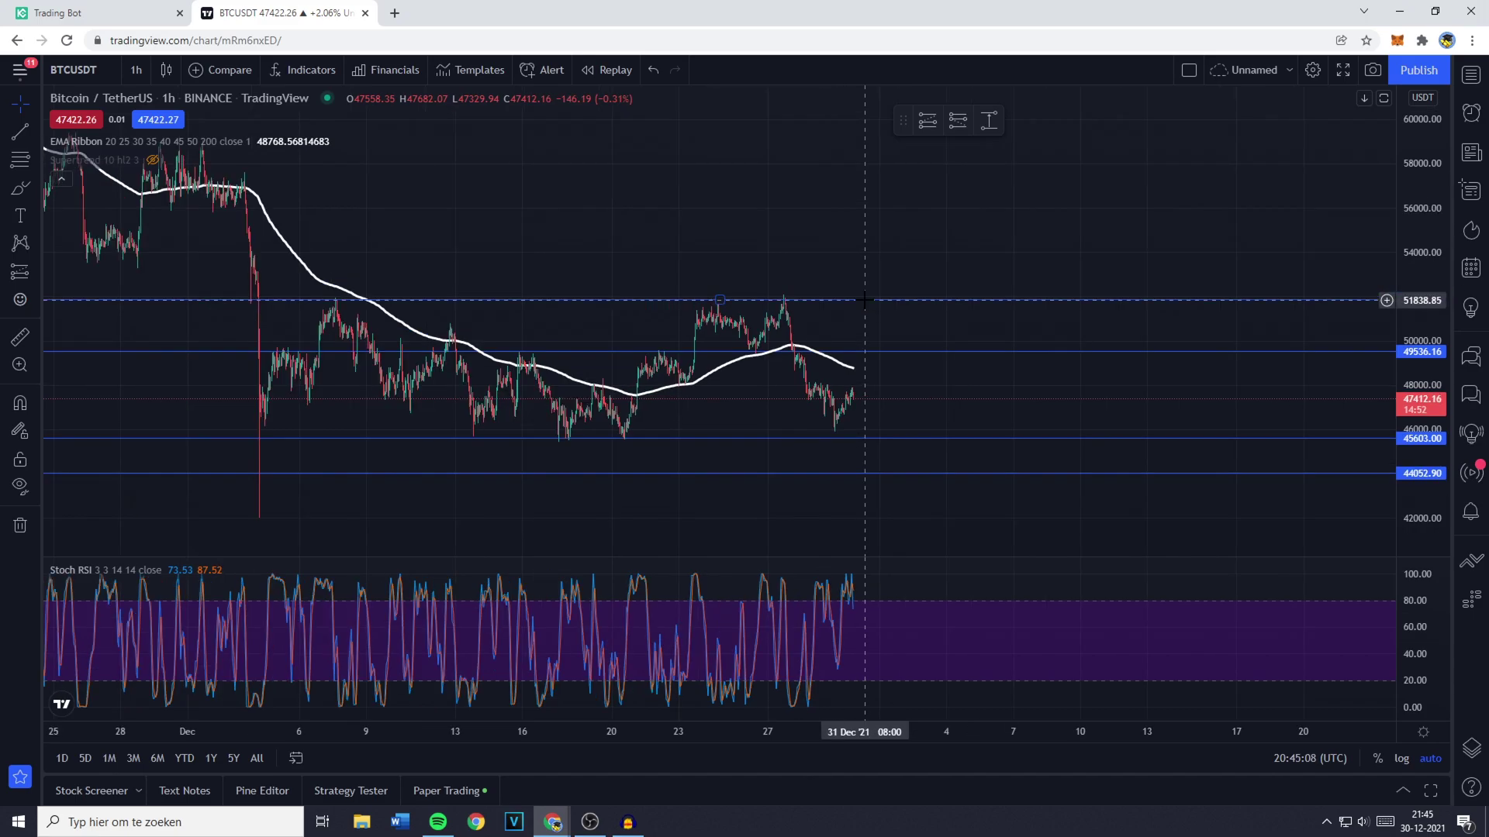
left_click(140, 70)
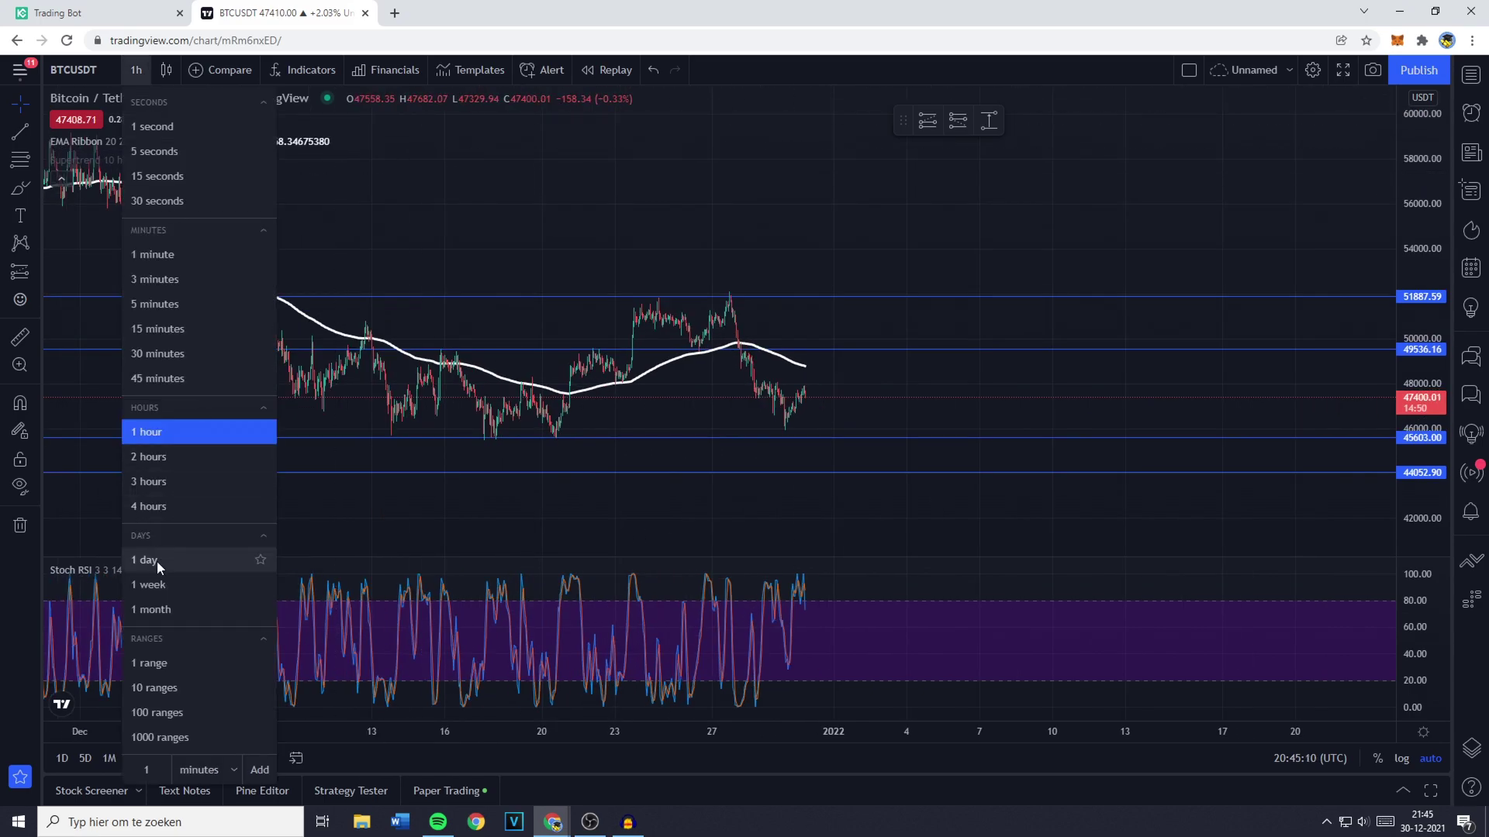
left_click(153, 585)
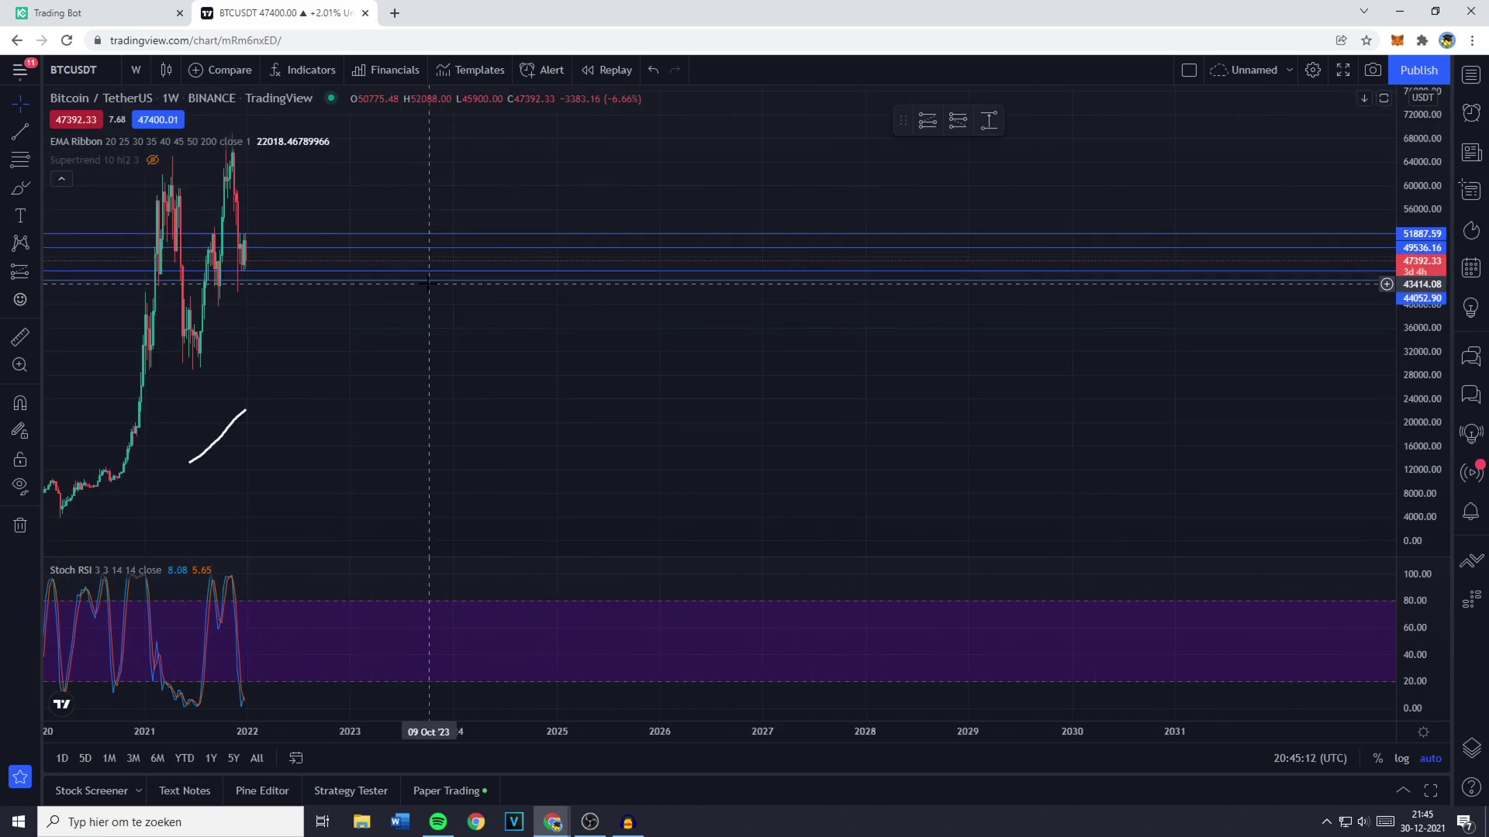
left_click_drag(375, 319, 390, 356)
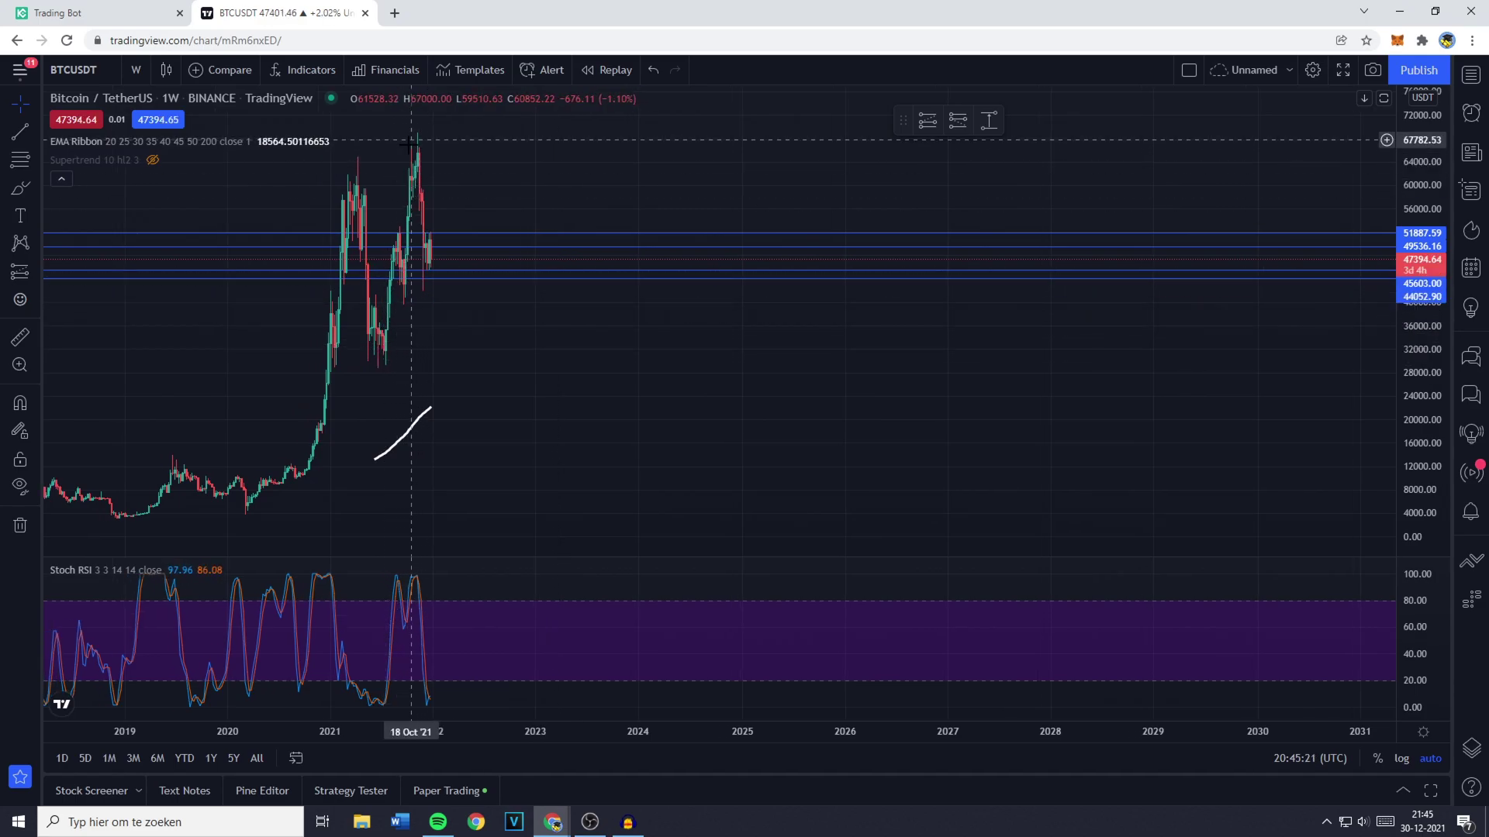
left_click(138, 70)
left_click(151, 435)
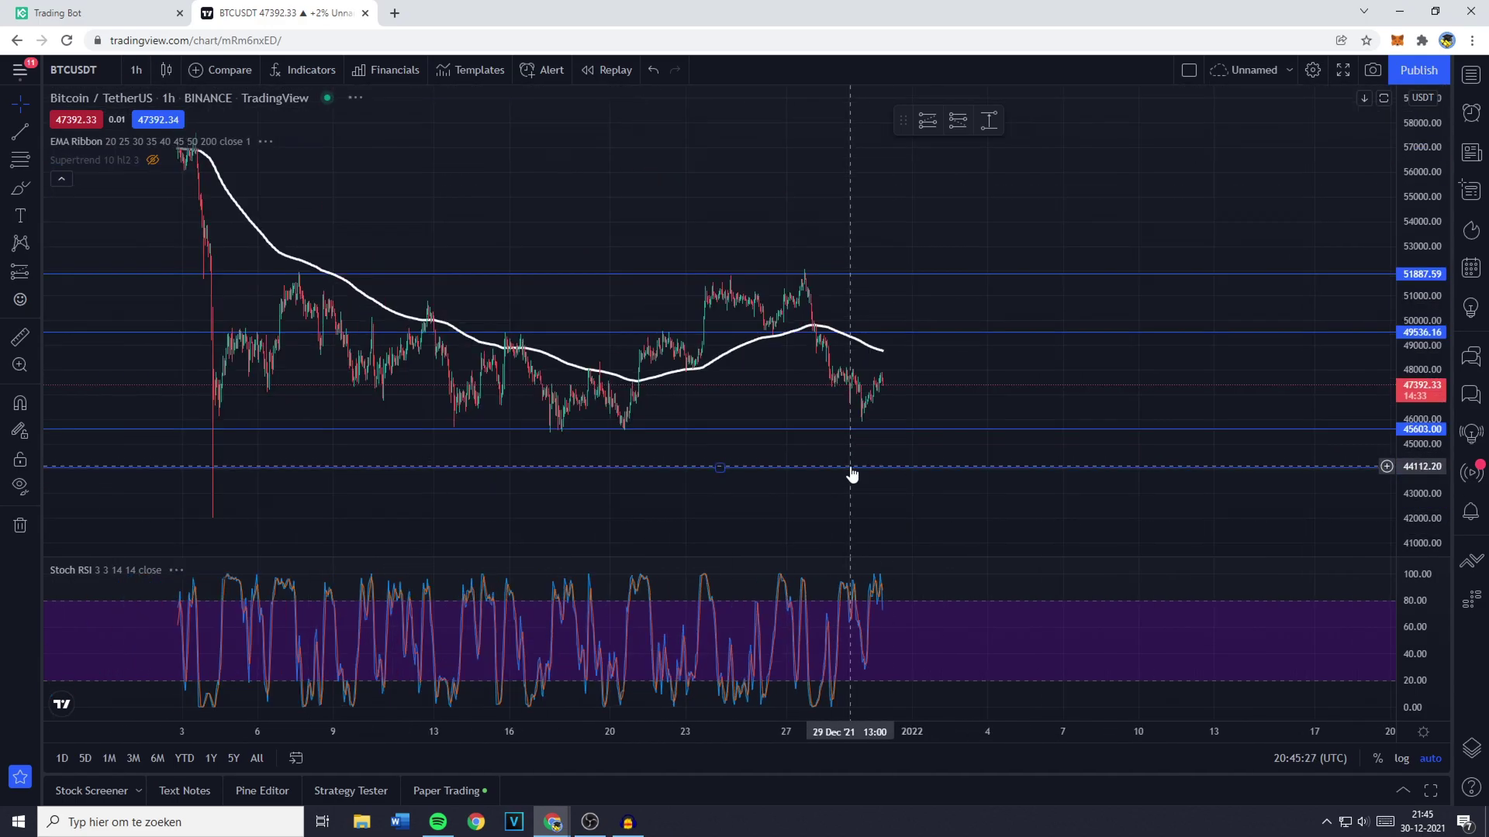
scroll(849, 467, "up", 2)
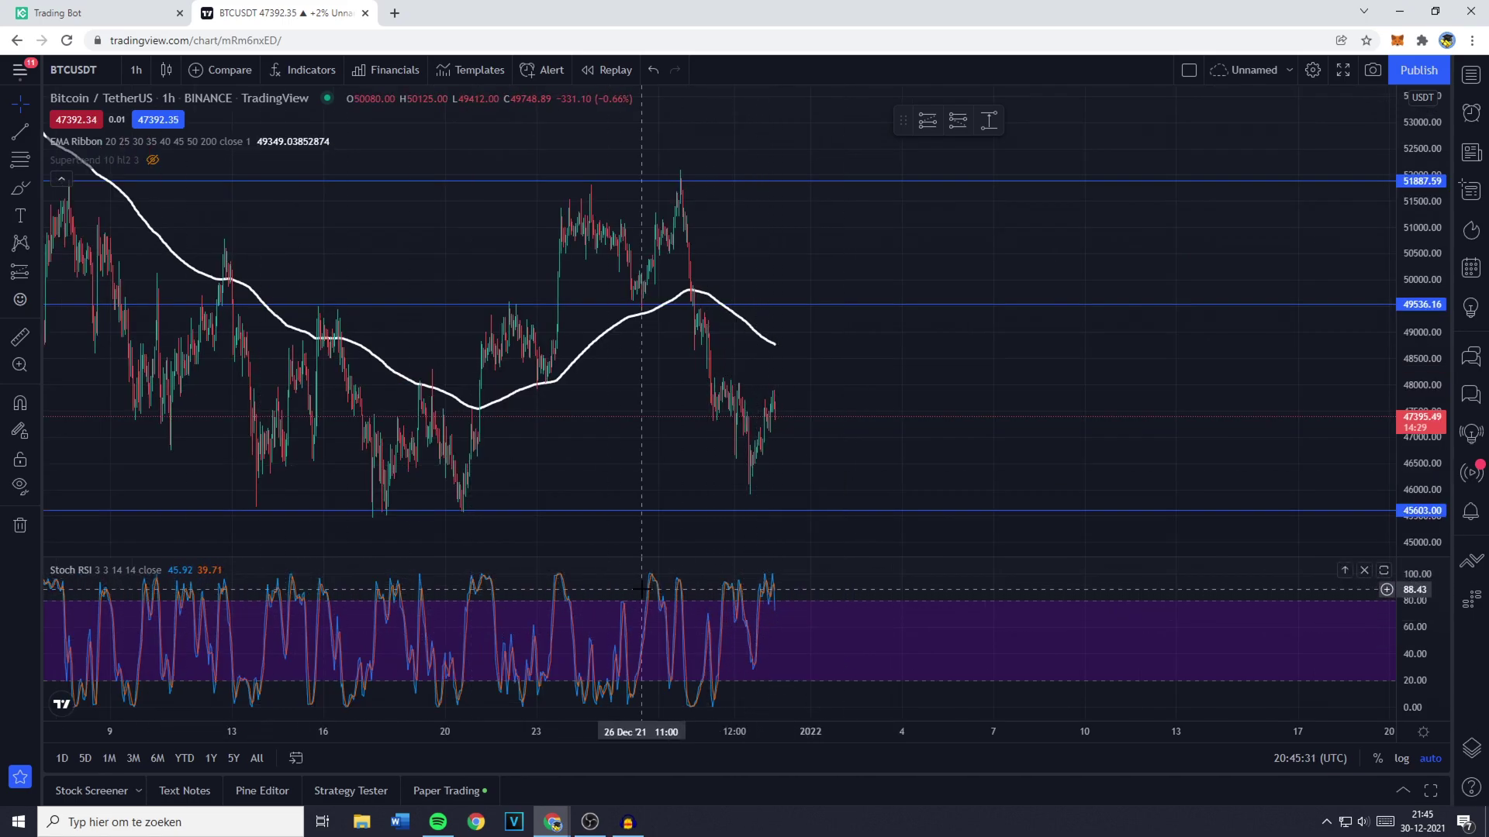
left_click(313, 72)
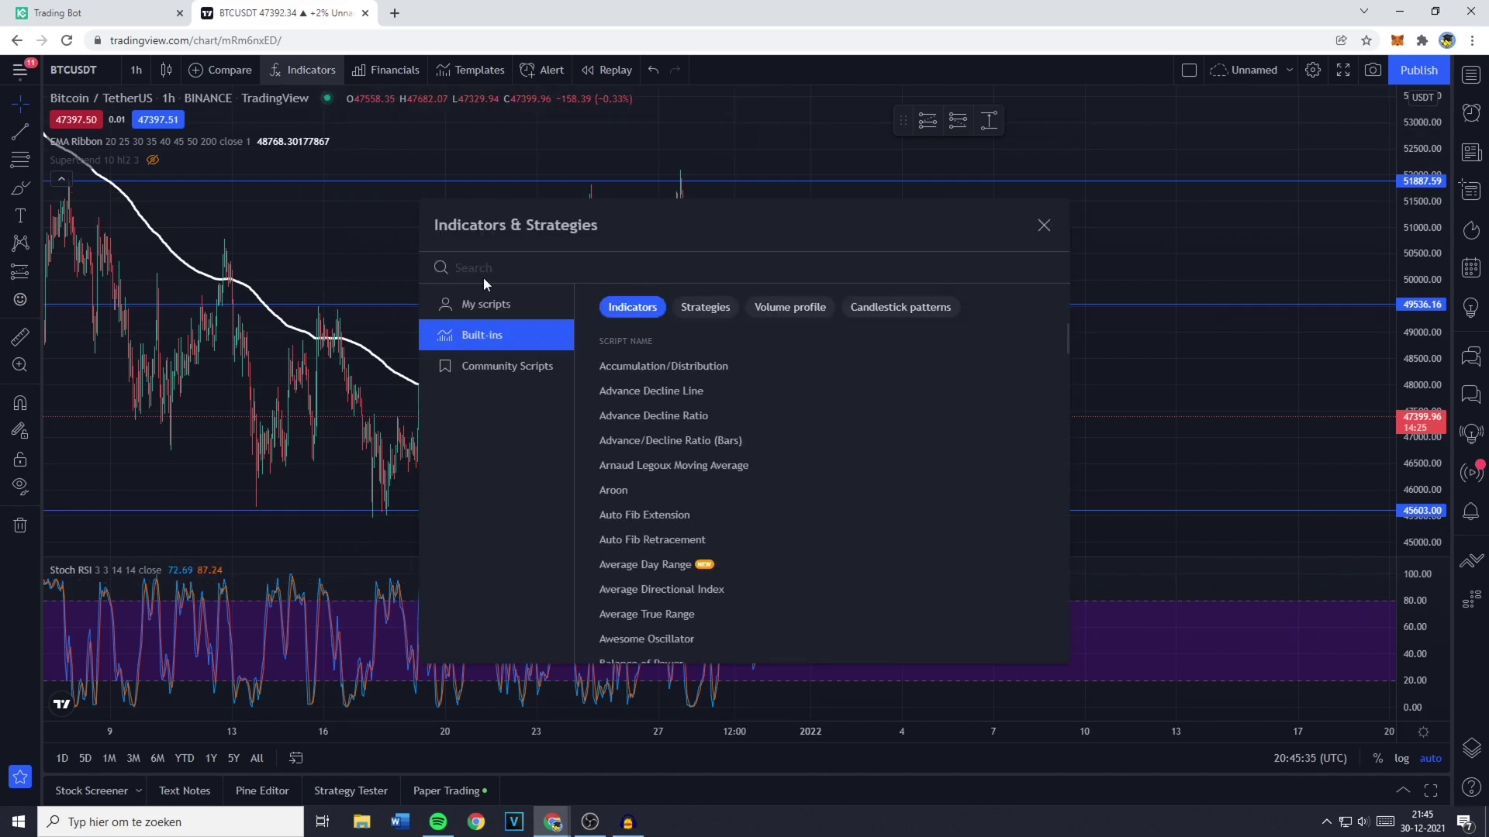
type("stoch rsi")
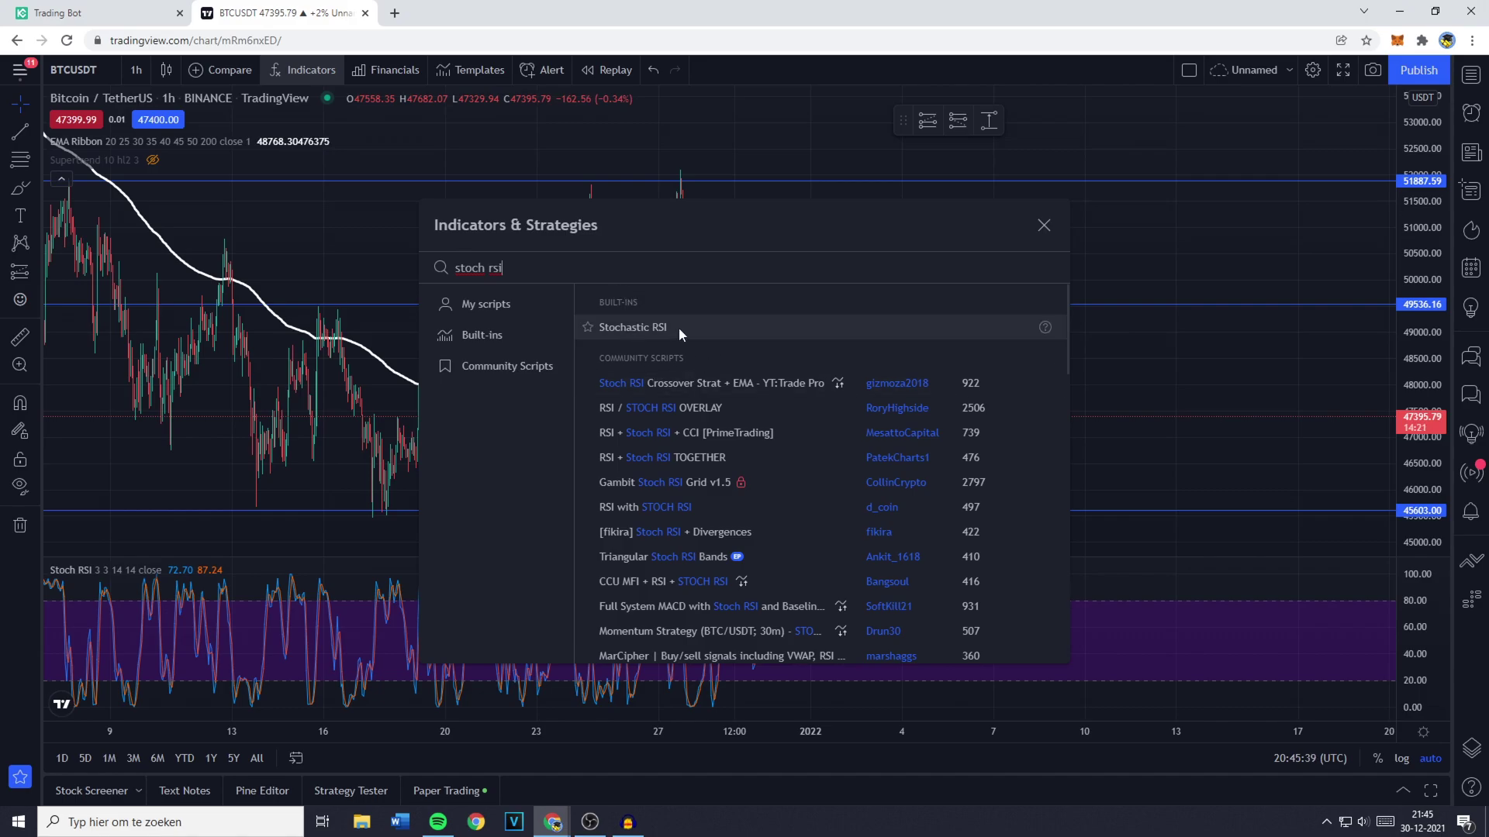
key("Escape")
scroll(844, 458, "up", 4)
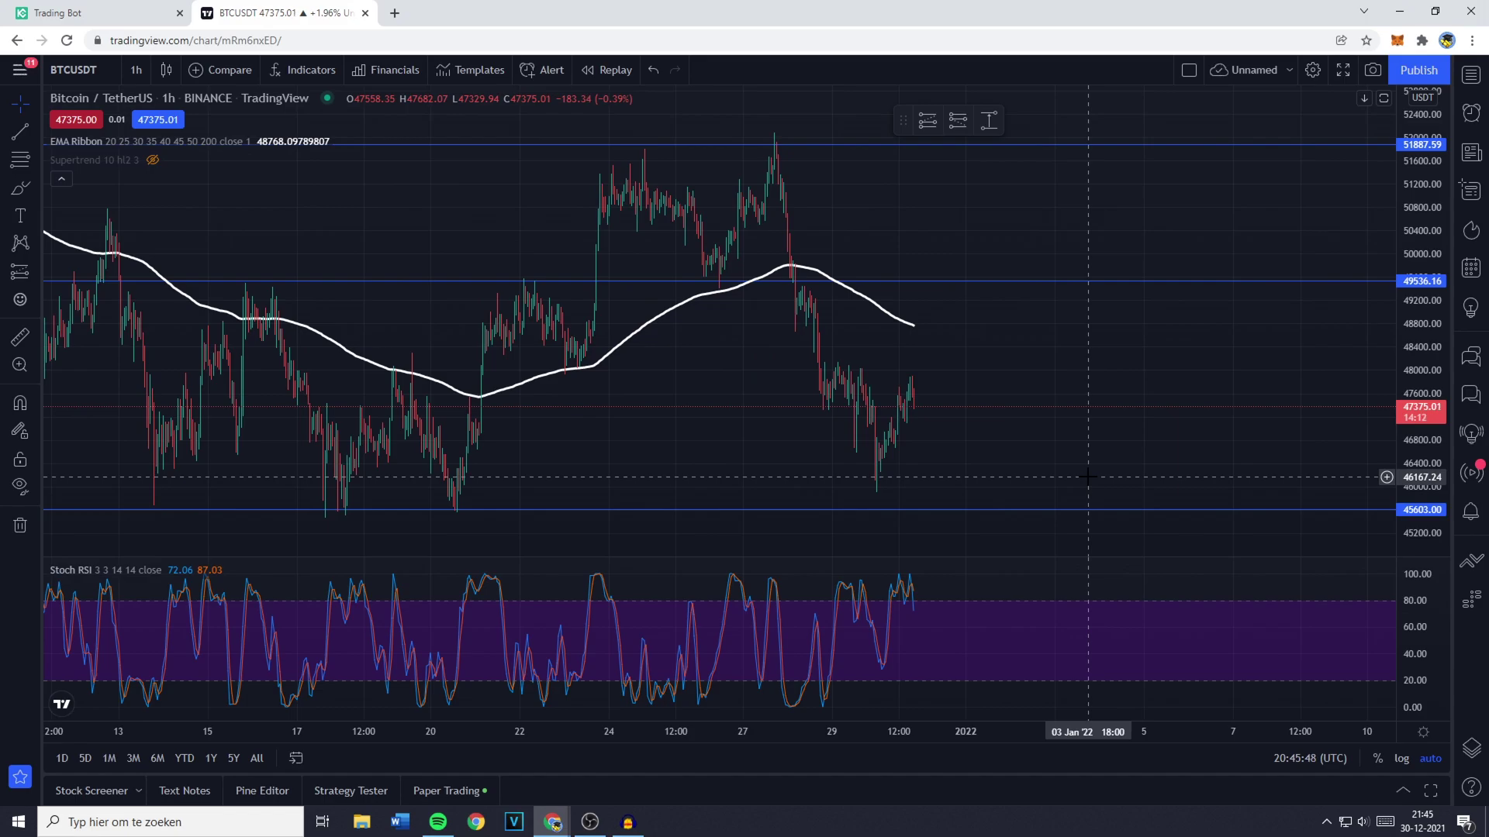
scroll(1086, 477, "up", 1)
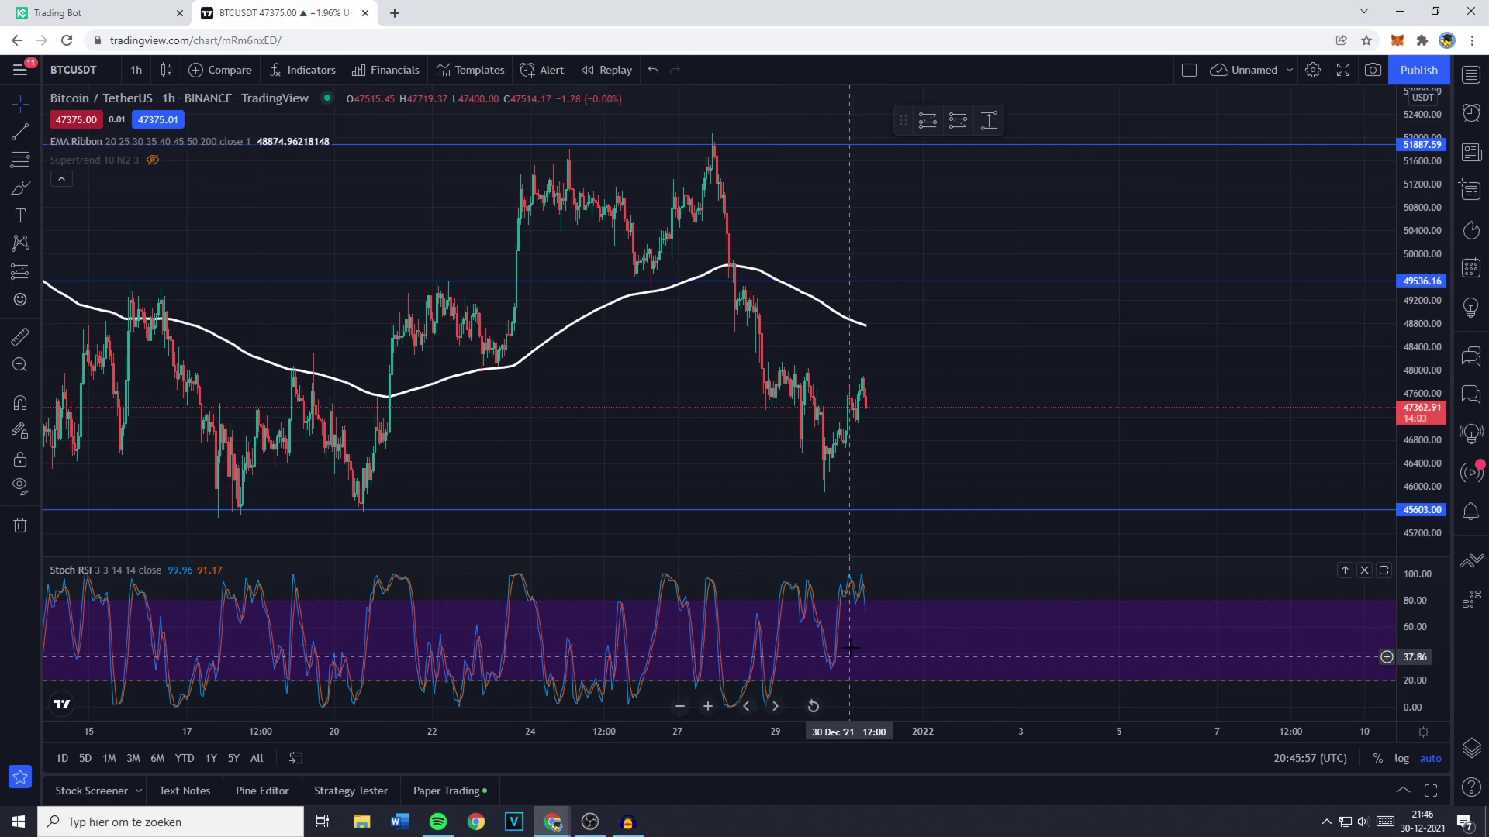
scroll(858, 711, "up", 1)
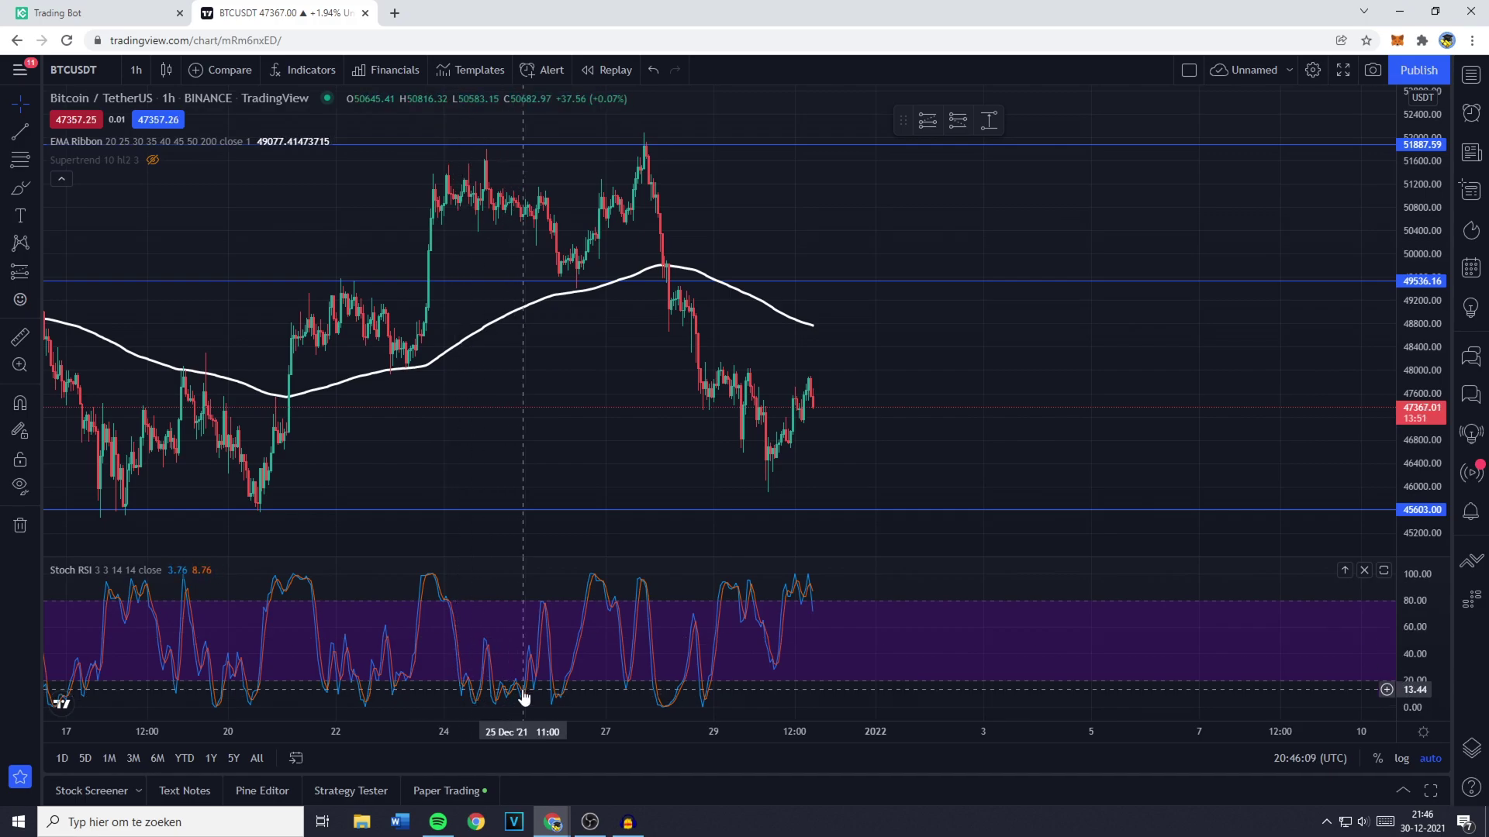
scroll(674, 608, "up", 2)
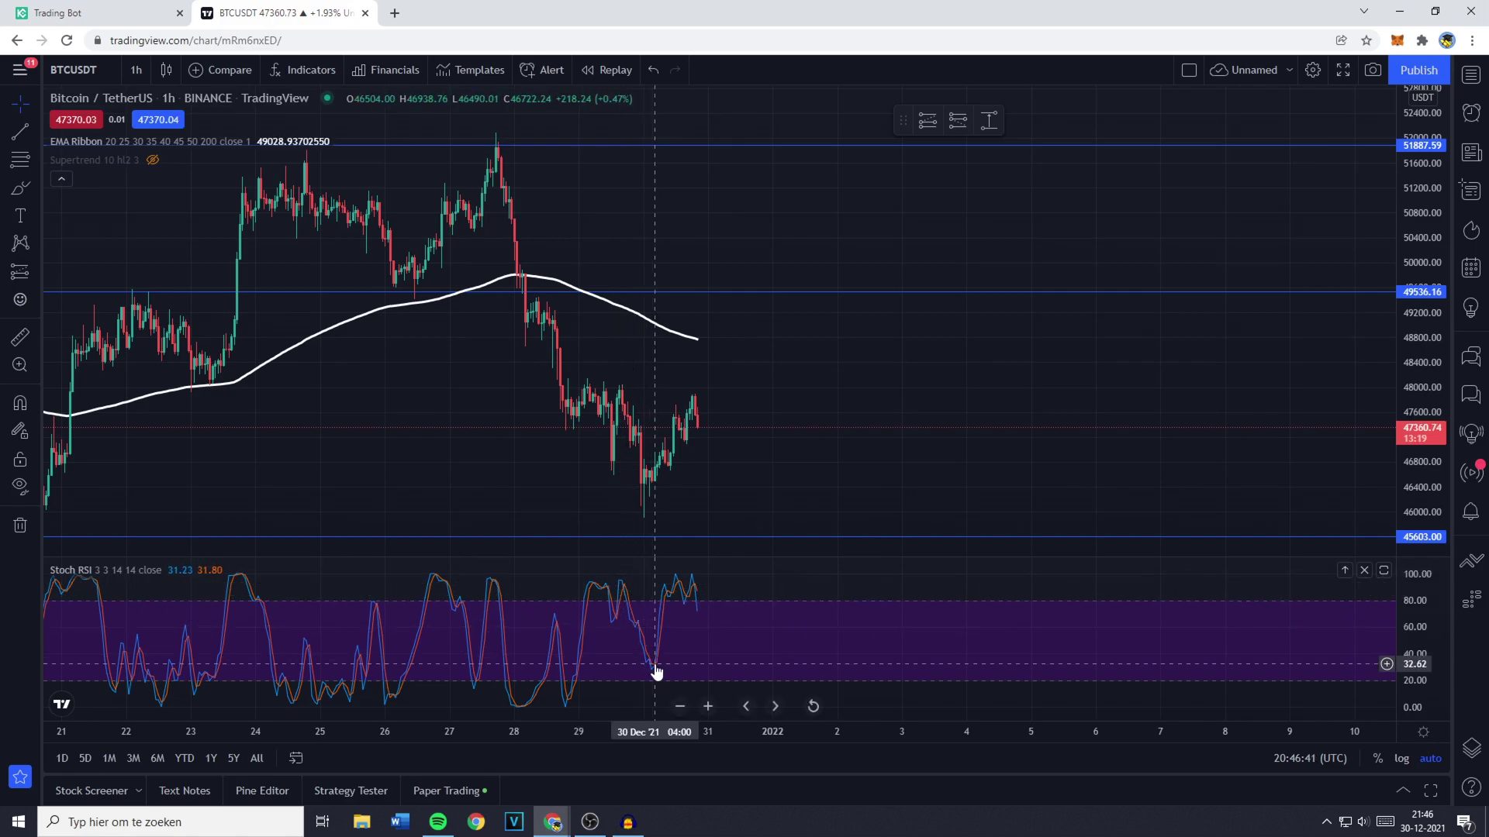
left_click(20, 271)
left_click(622, 389)
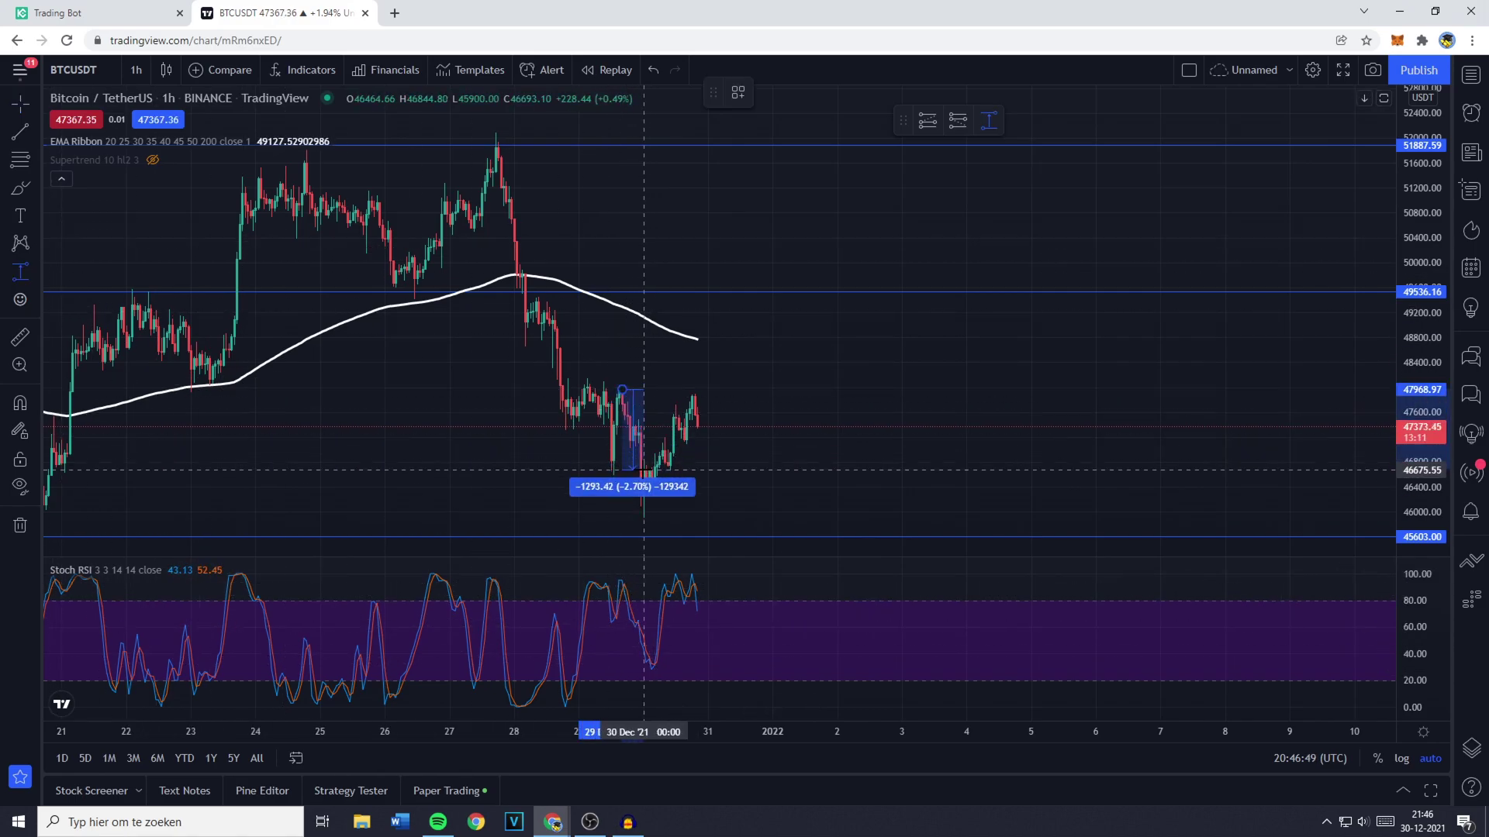
left_click(642, 482)
left_click_drag(630, 400, 703, 416)
scroll(775, 543, "down", 3)
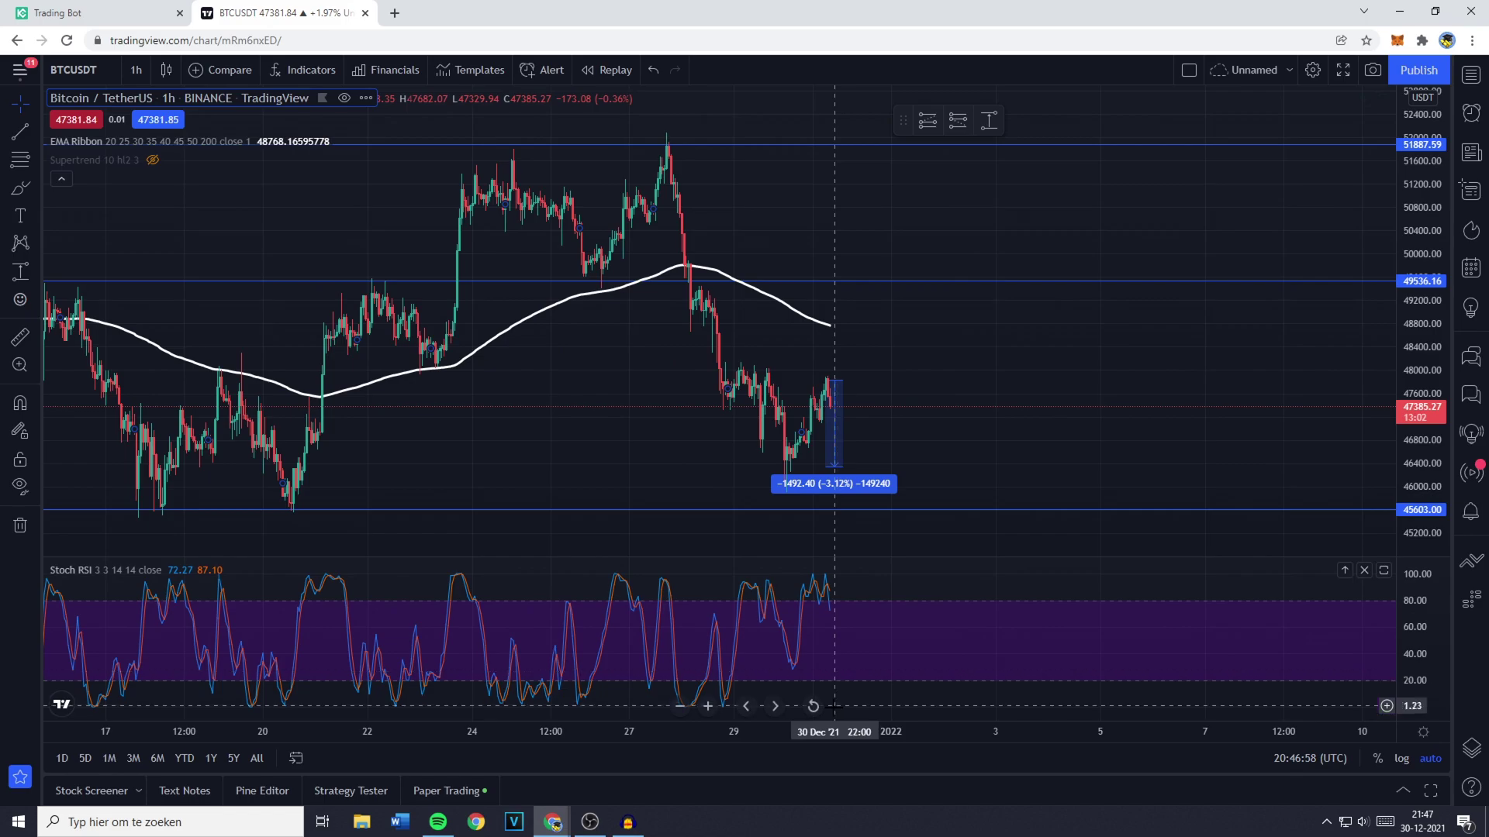
left_click(838, 464)
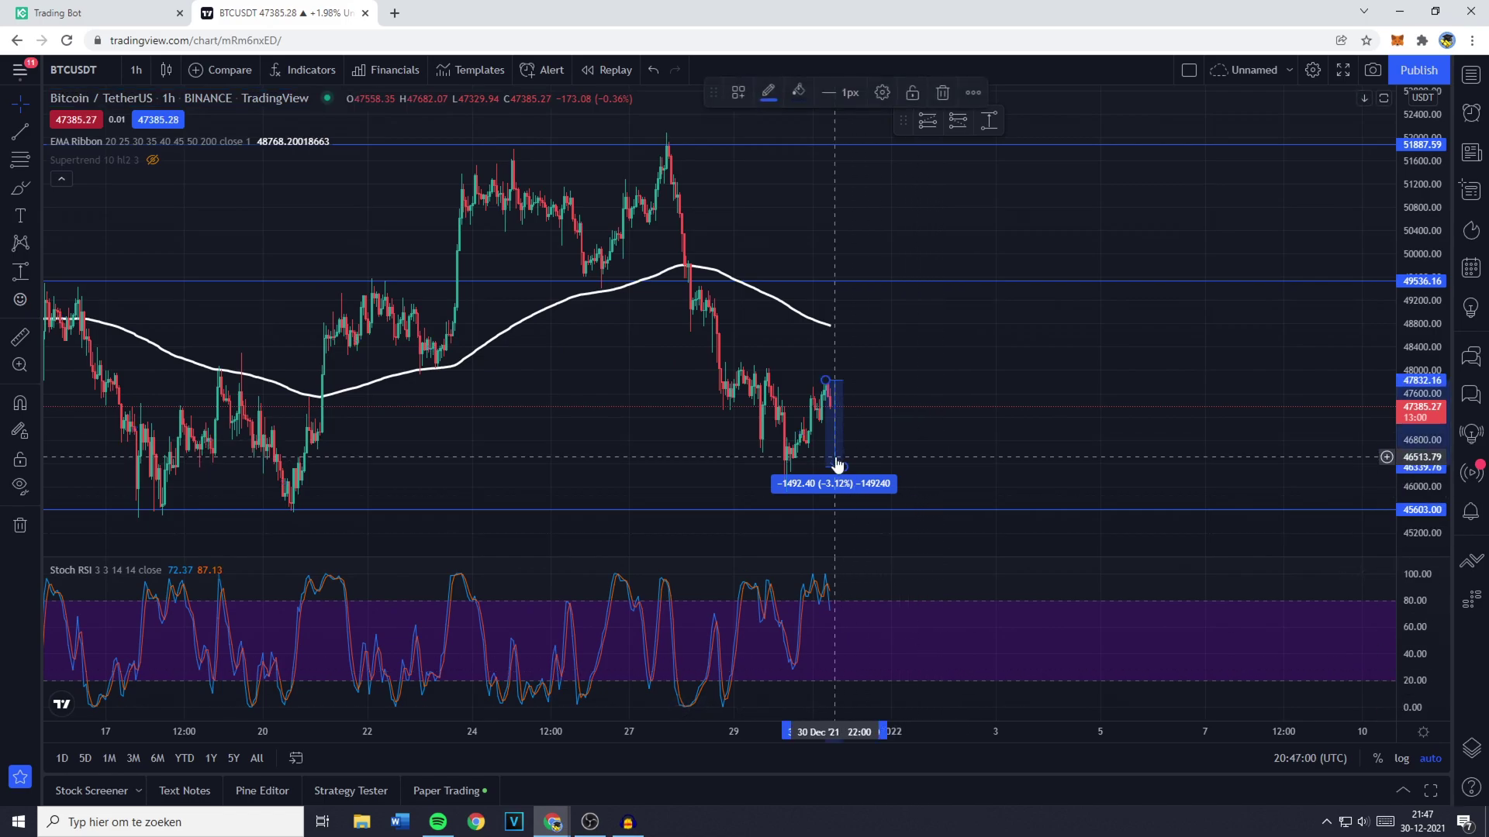
key("Delete")
scroll(781, 392, "up", 1)
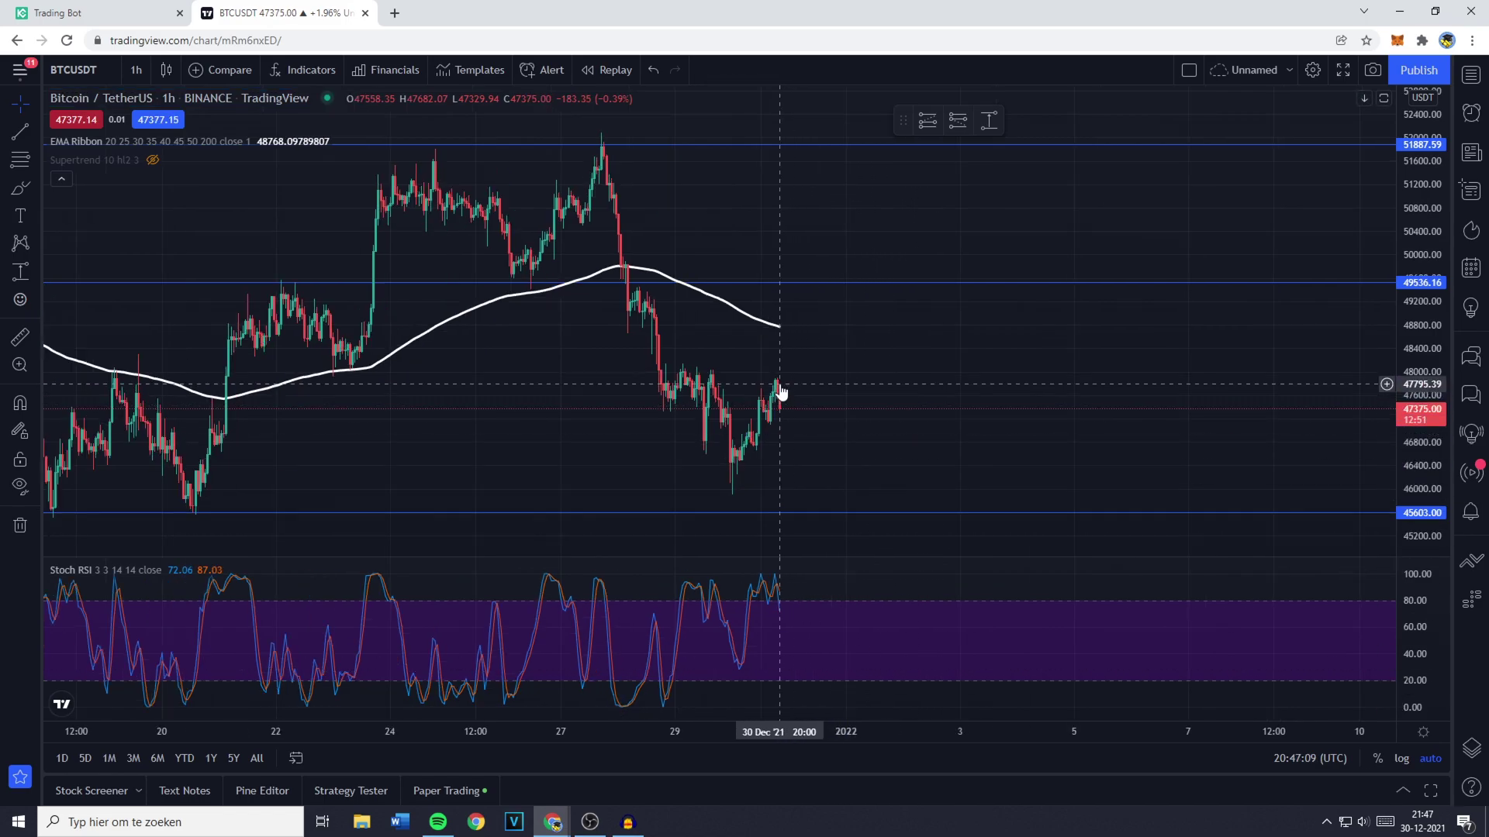
scroll(775, 397, "down", 2)
left_click(768, 511)
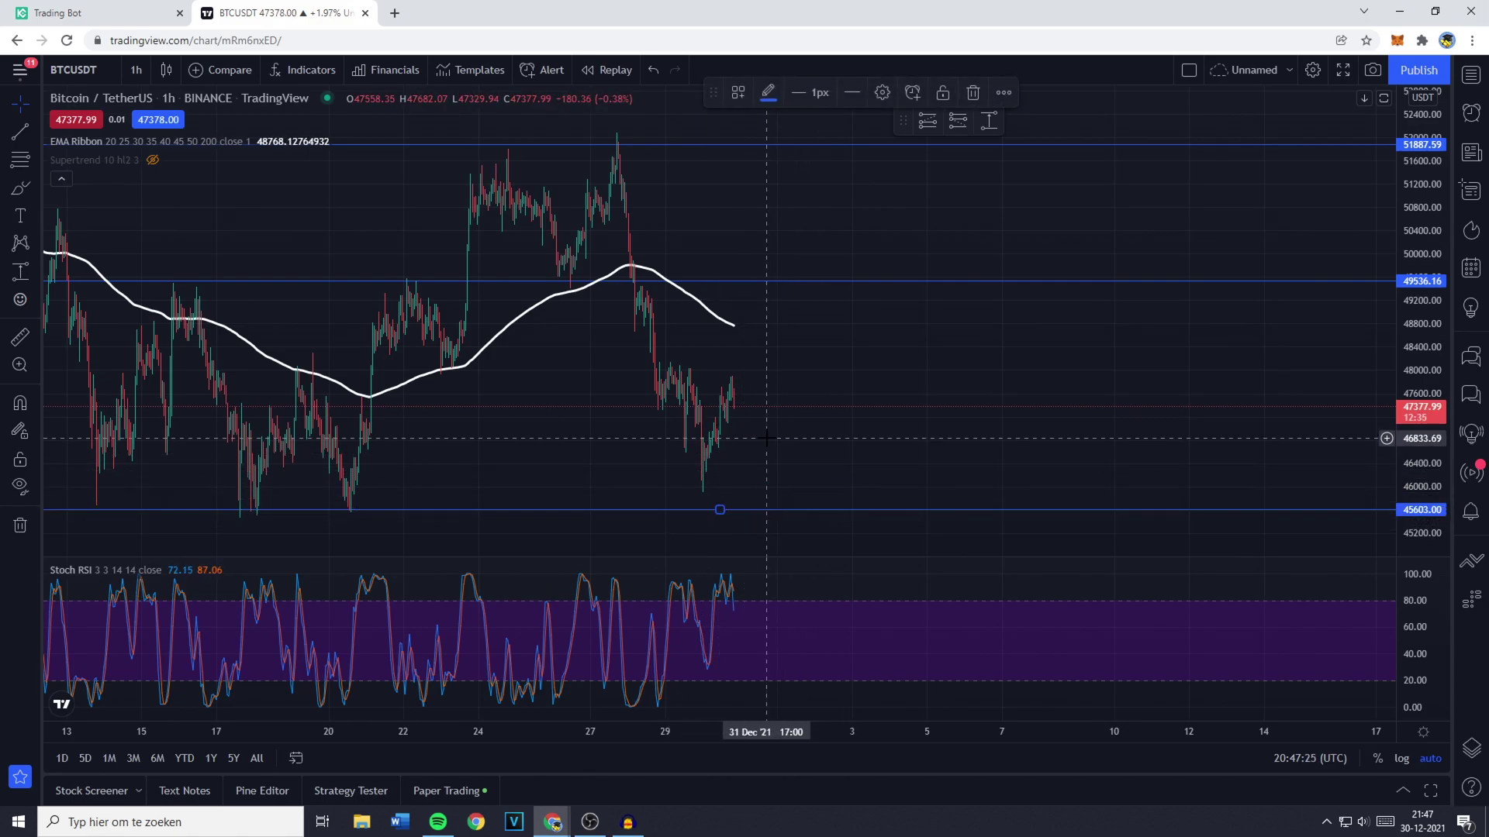
left_click(761, 501)
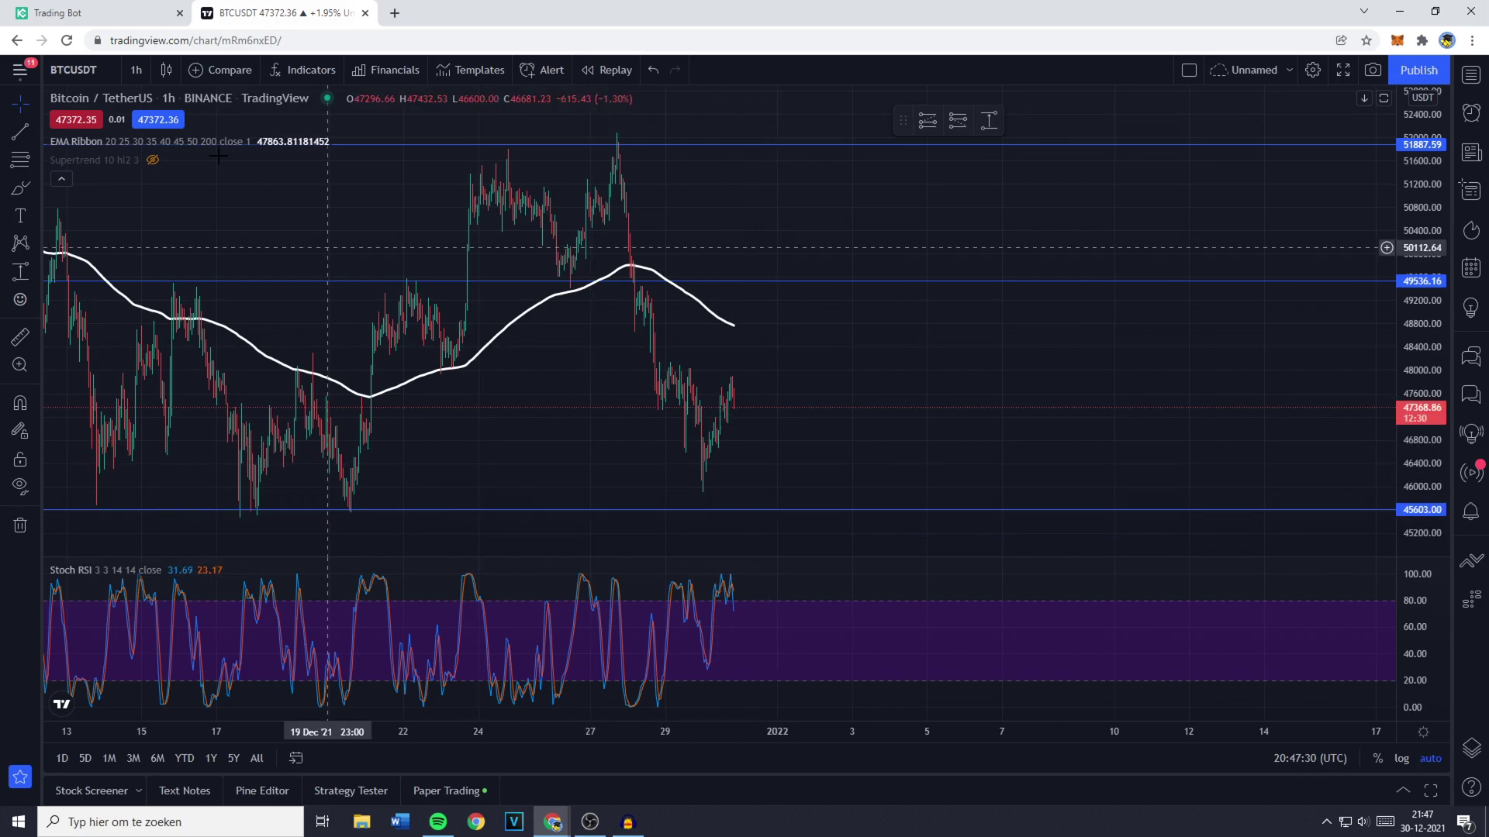
key("ctrl+Tab")
Step: Enter 45600 as the lower price and check the 51887.59 level on the chart
type("456")
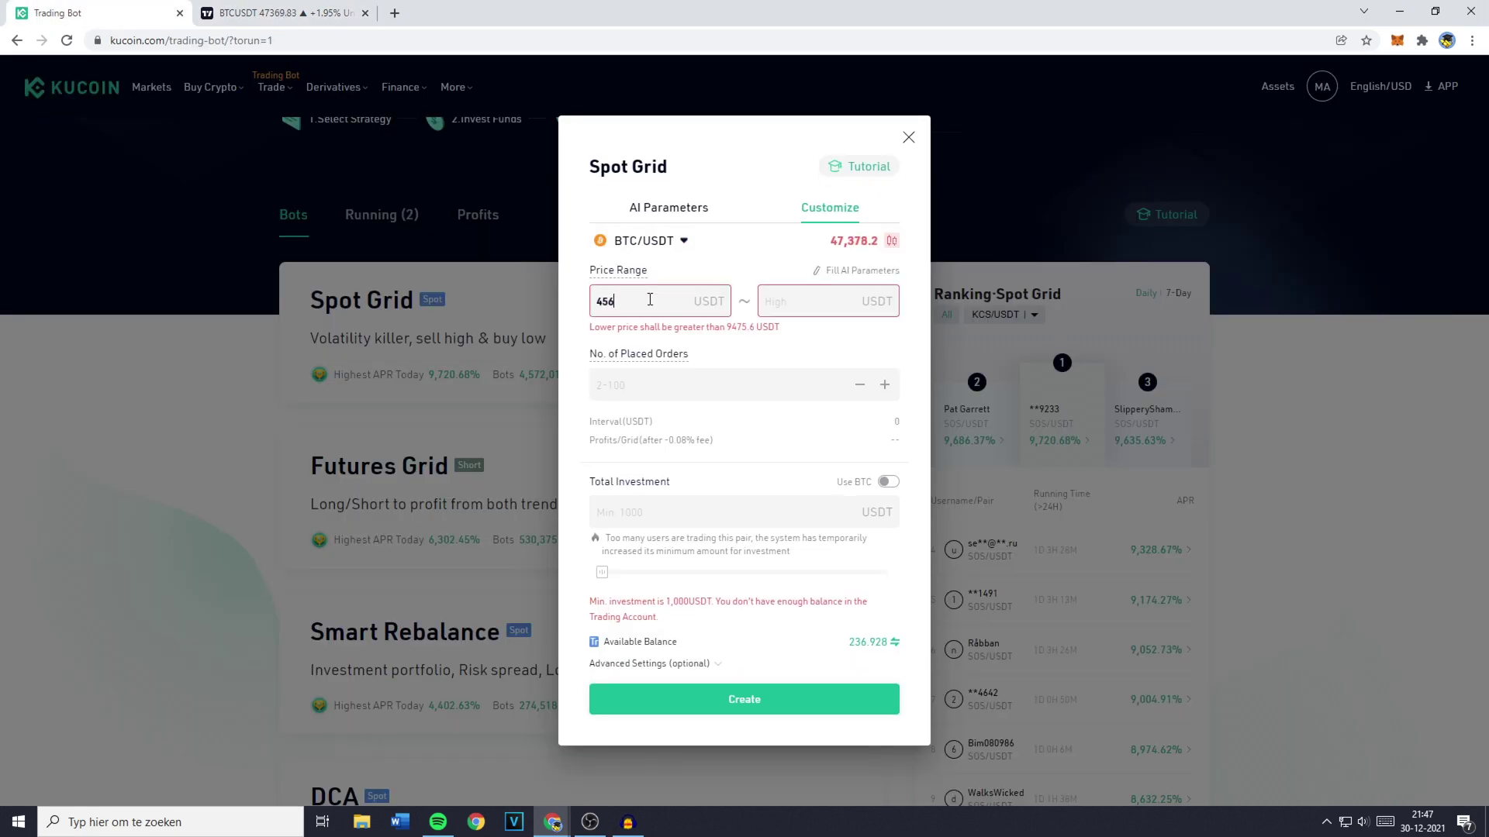
type("00")
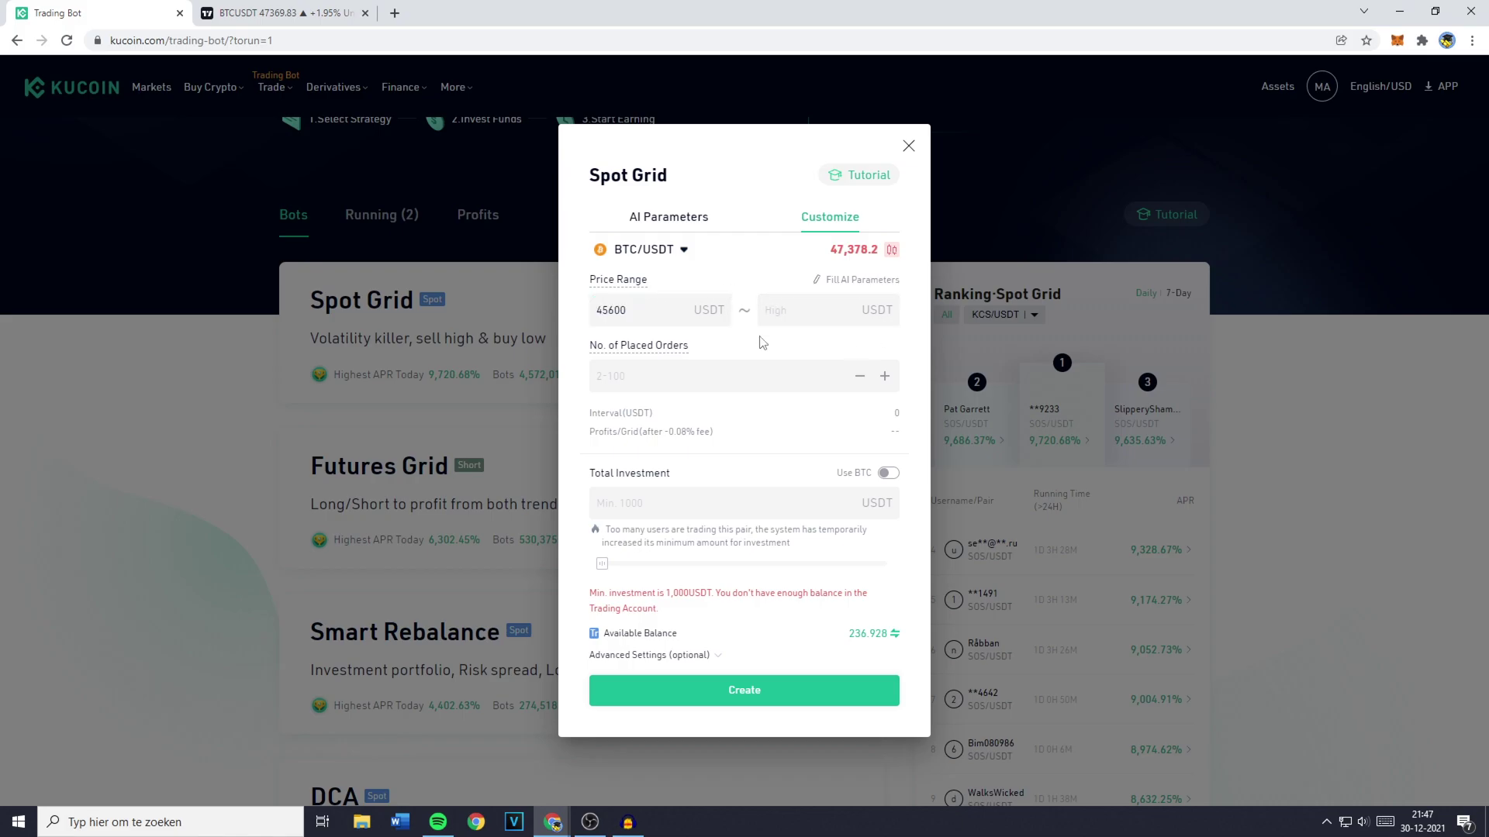
key("ctrl+Tab")
scroll(708, 408, "down", 3)
left_click_drag(708, 408, 891, 385)
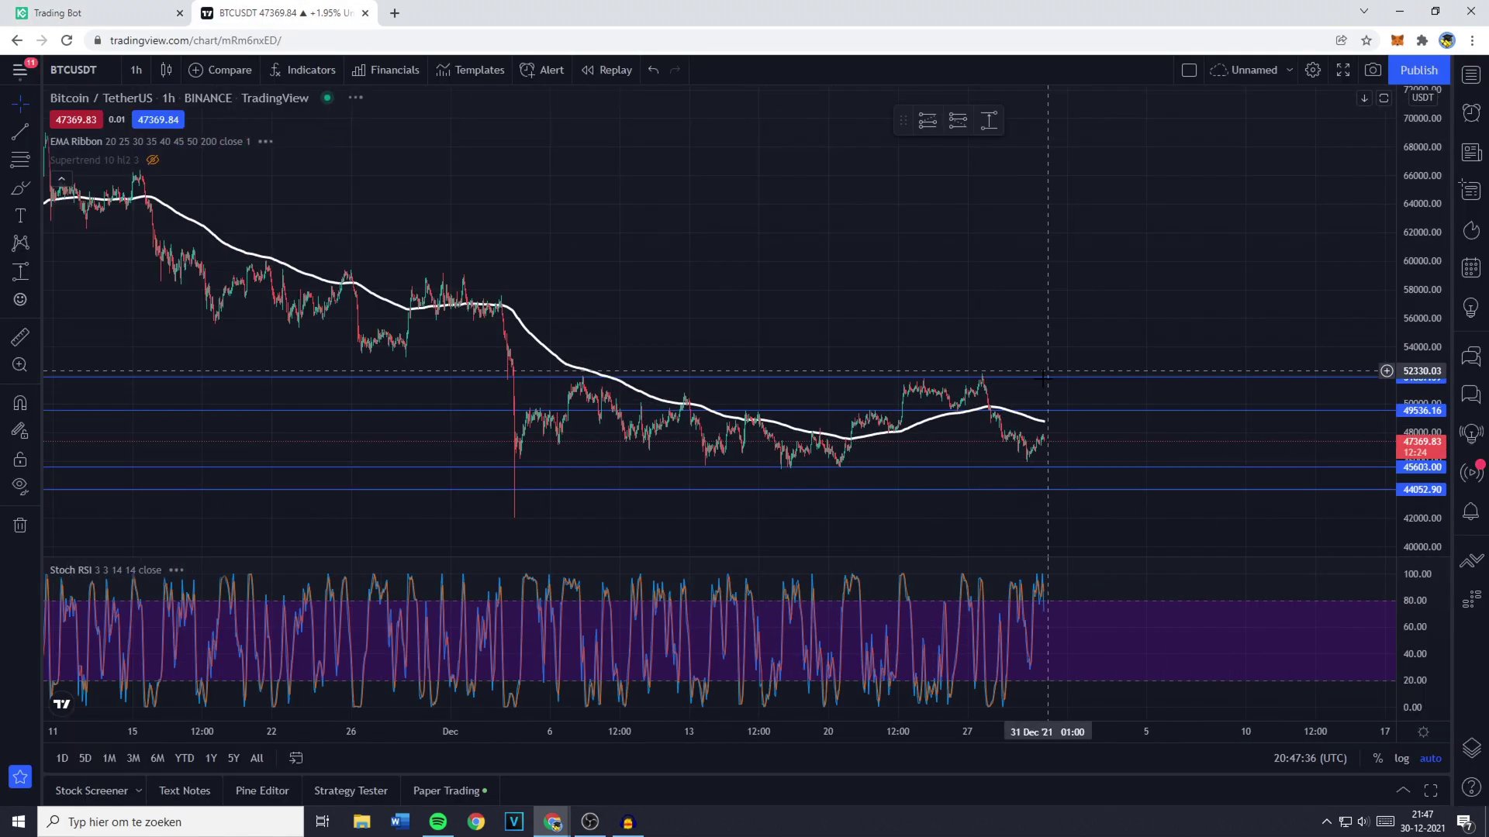
left_click(1040, 378)
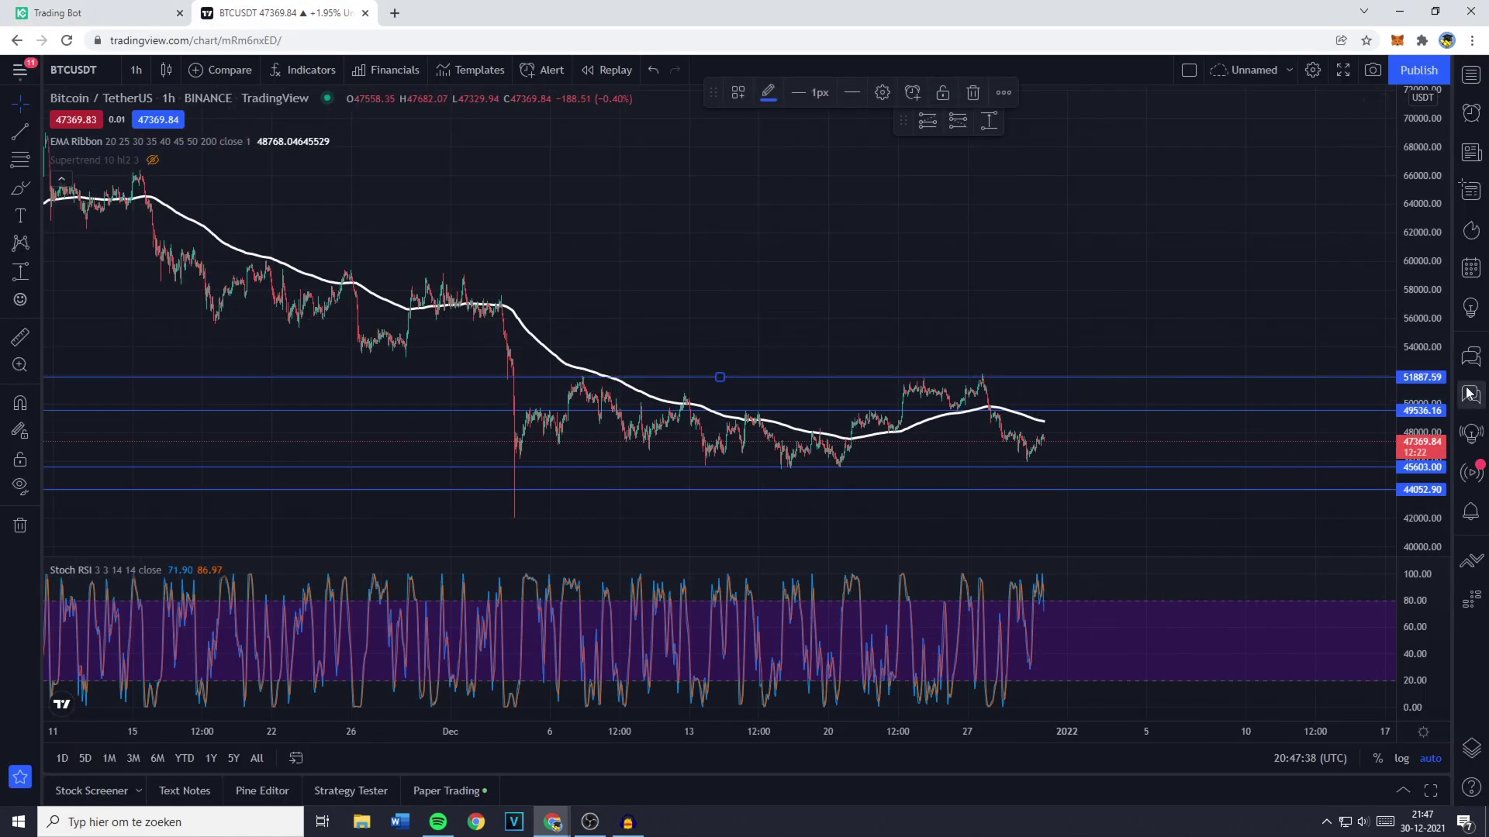
Step: Enter 52000 as the upper price, compare with the chart, then begin retyping it higher
left_click(155, 16)
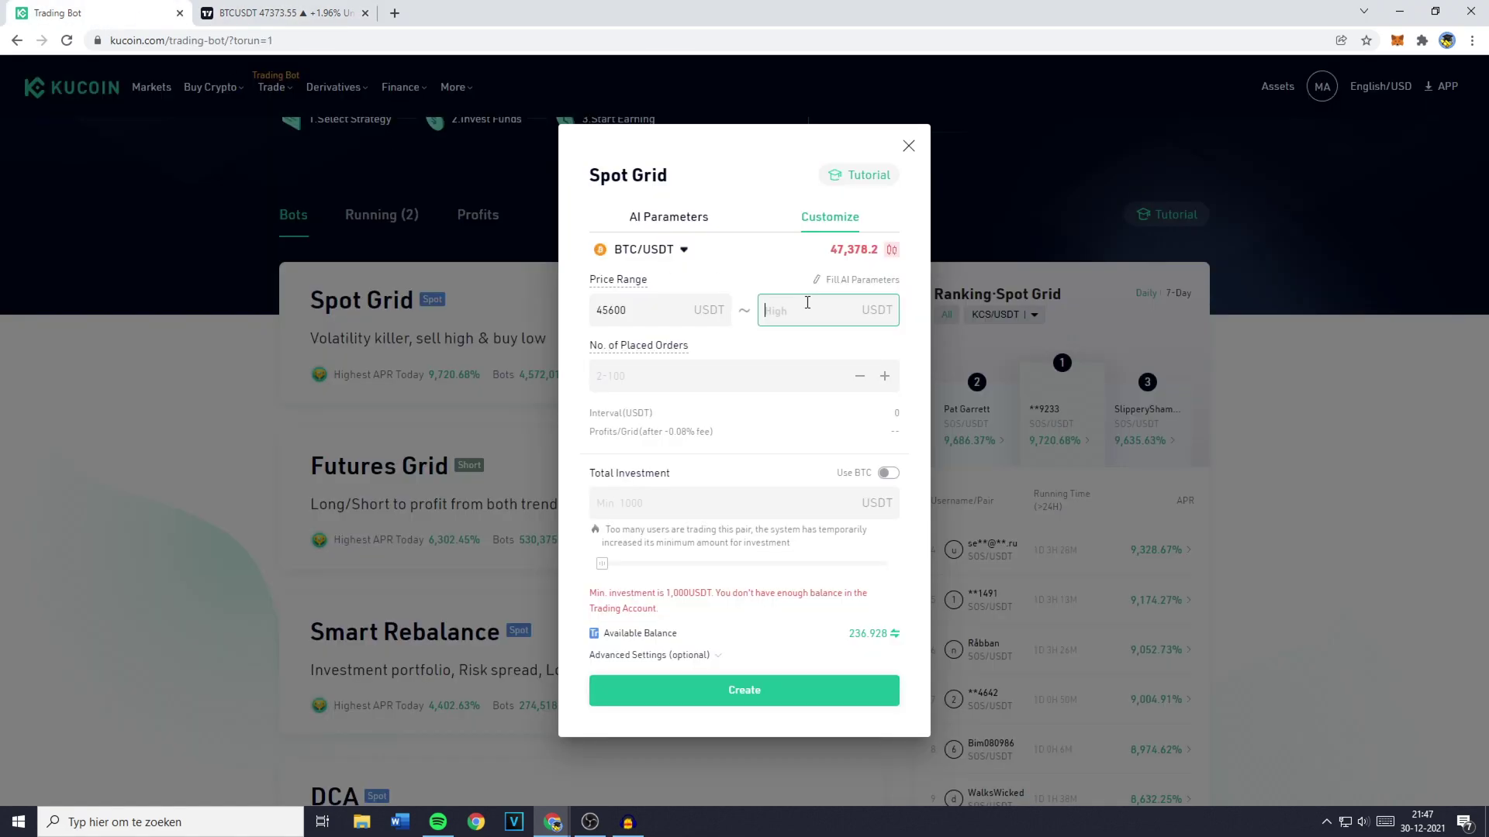
type("52000")
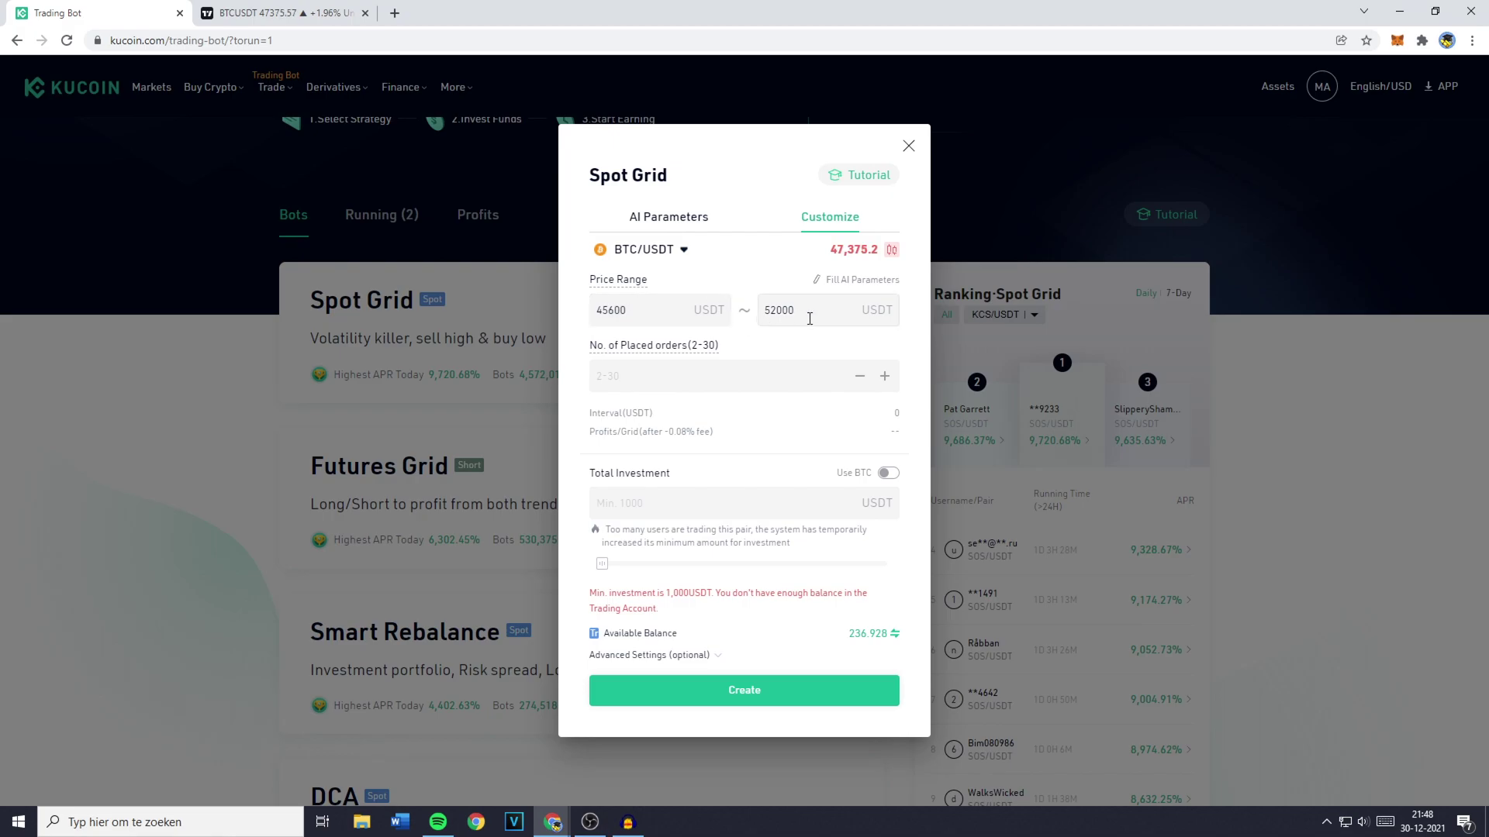
key("ctrl+Tab")
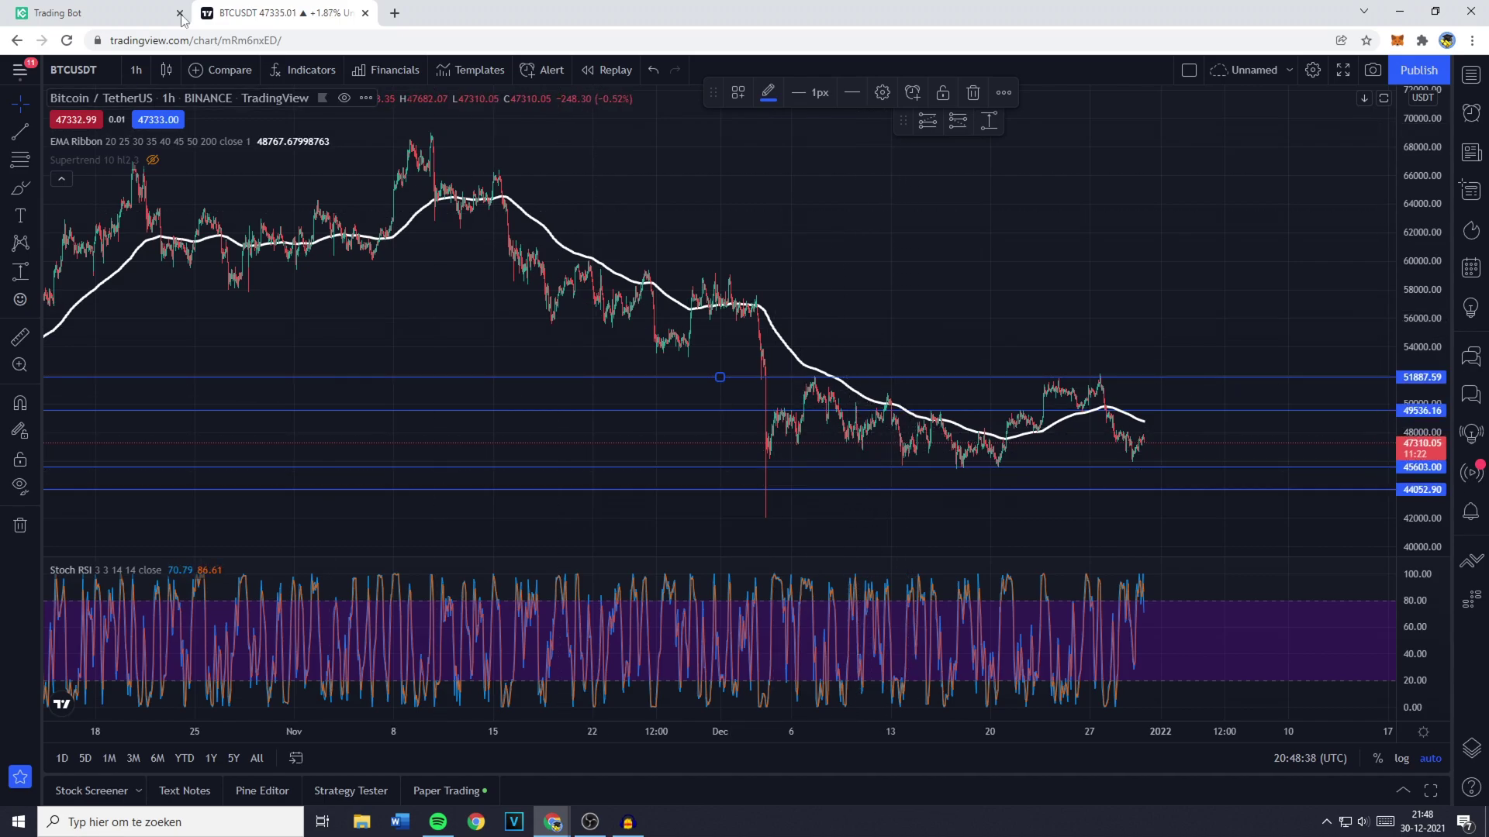
key("ctrl+Tab")
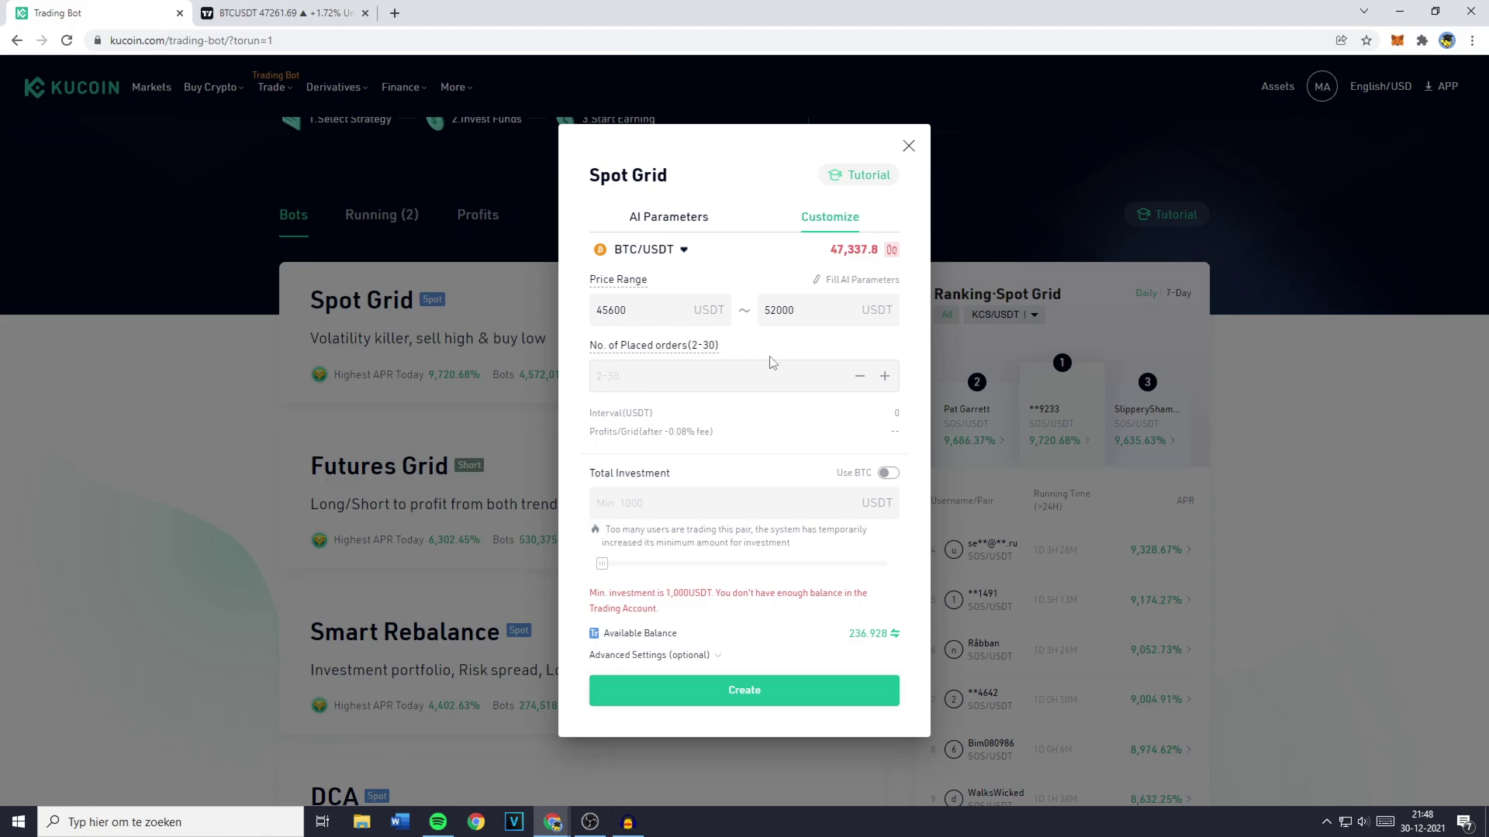
type("100")
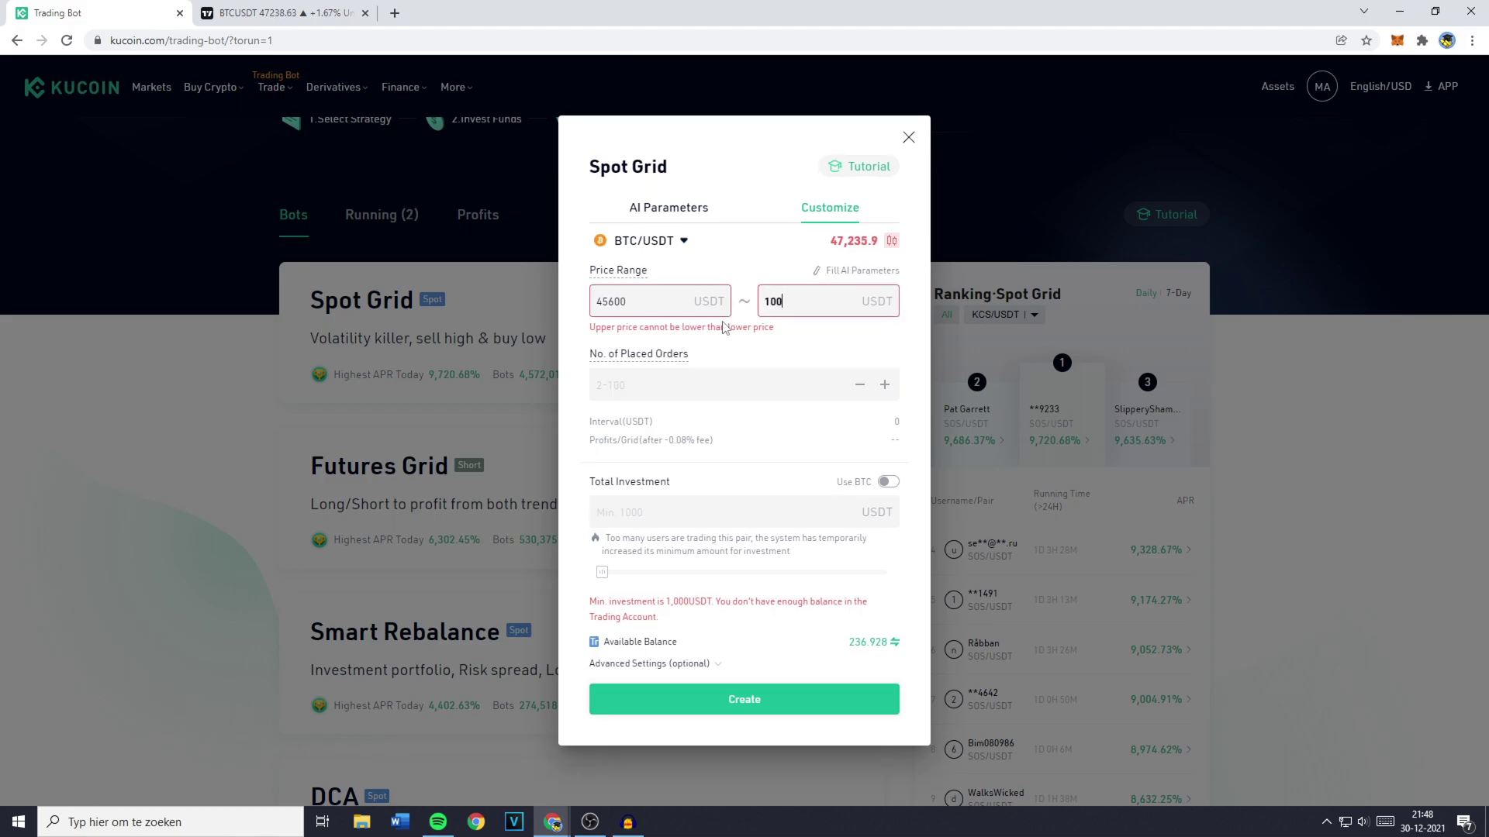
type("000")
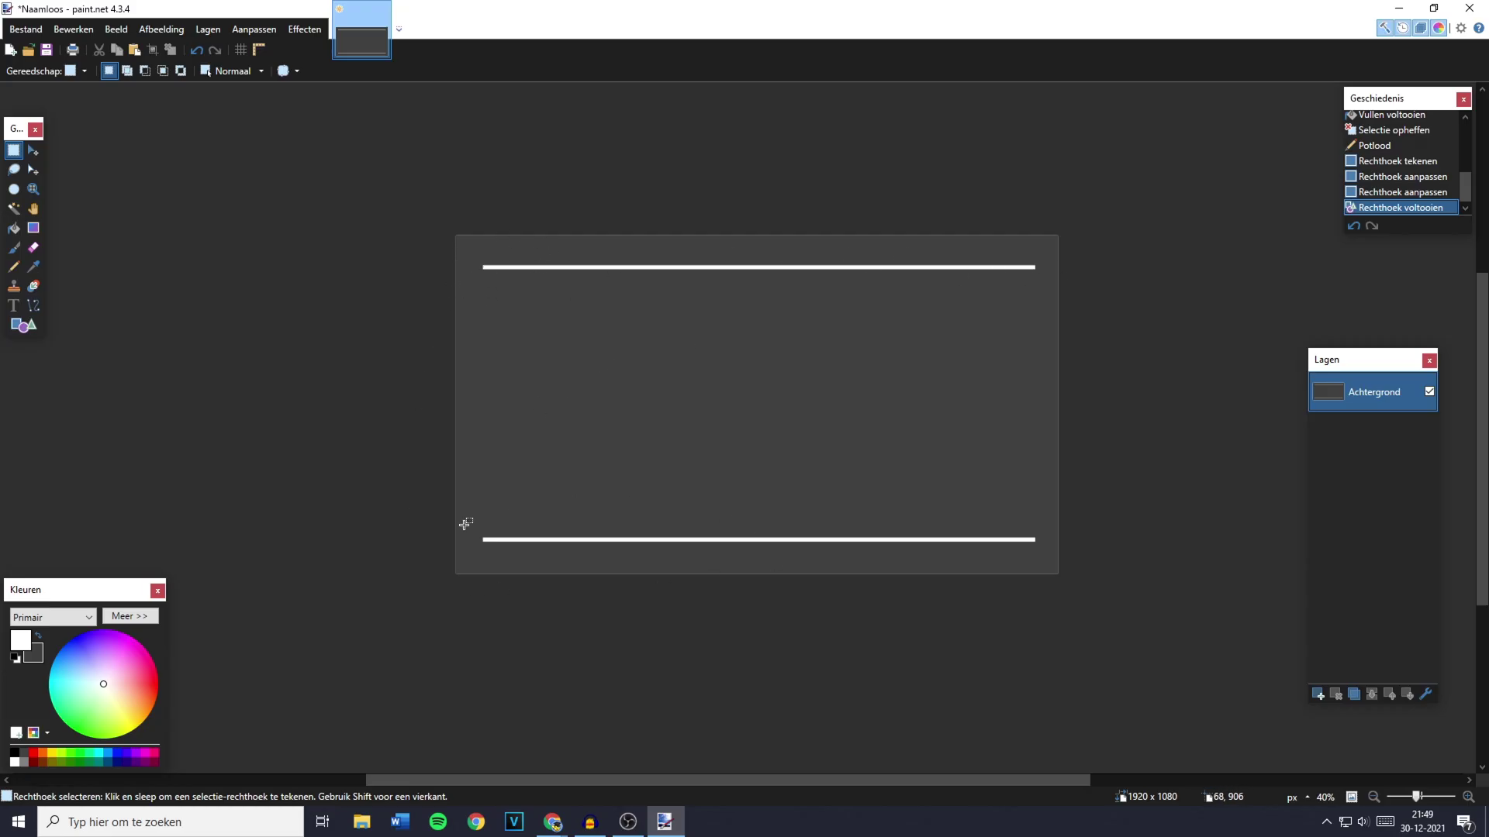
Step: Draw two thin horizontal lines above the thick bottom line with the Line tool
scroll(803, 541, "up", 2)
left_click(33, 305)
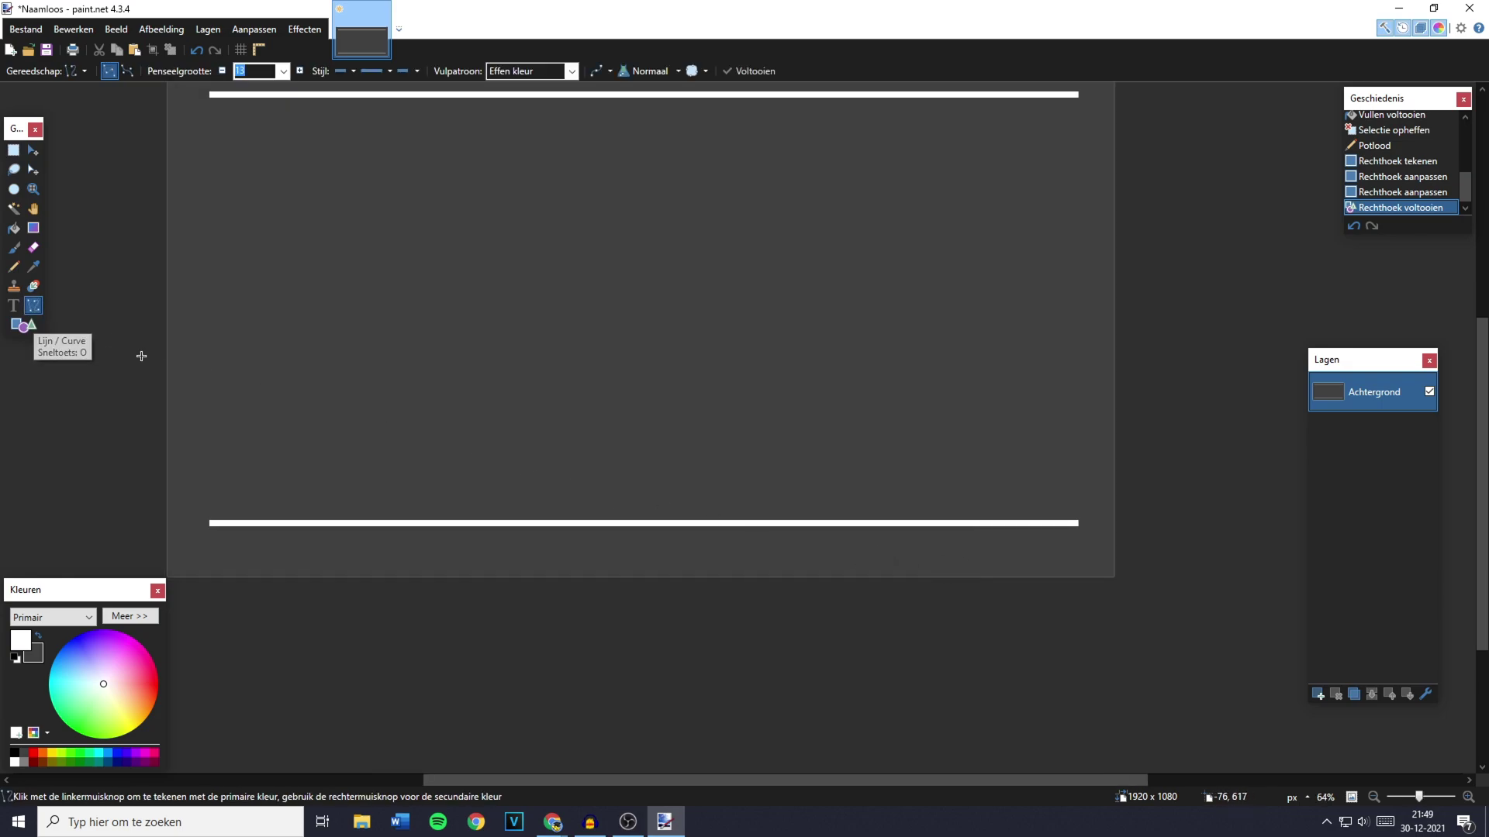
scroll(217, 496, "up", 1)
left_click_drag(222, 574, 1075, 579)
type("3")
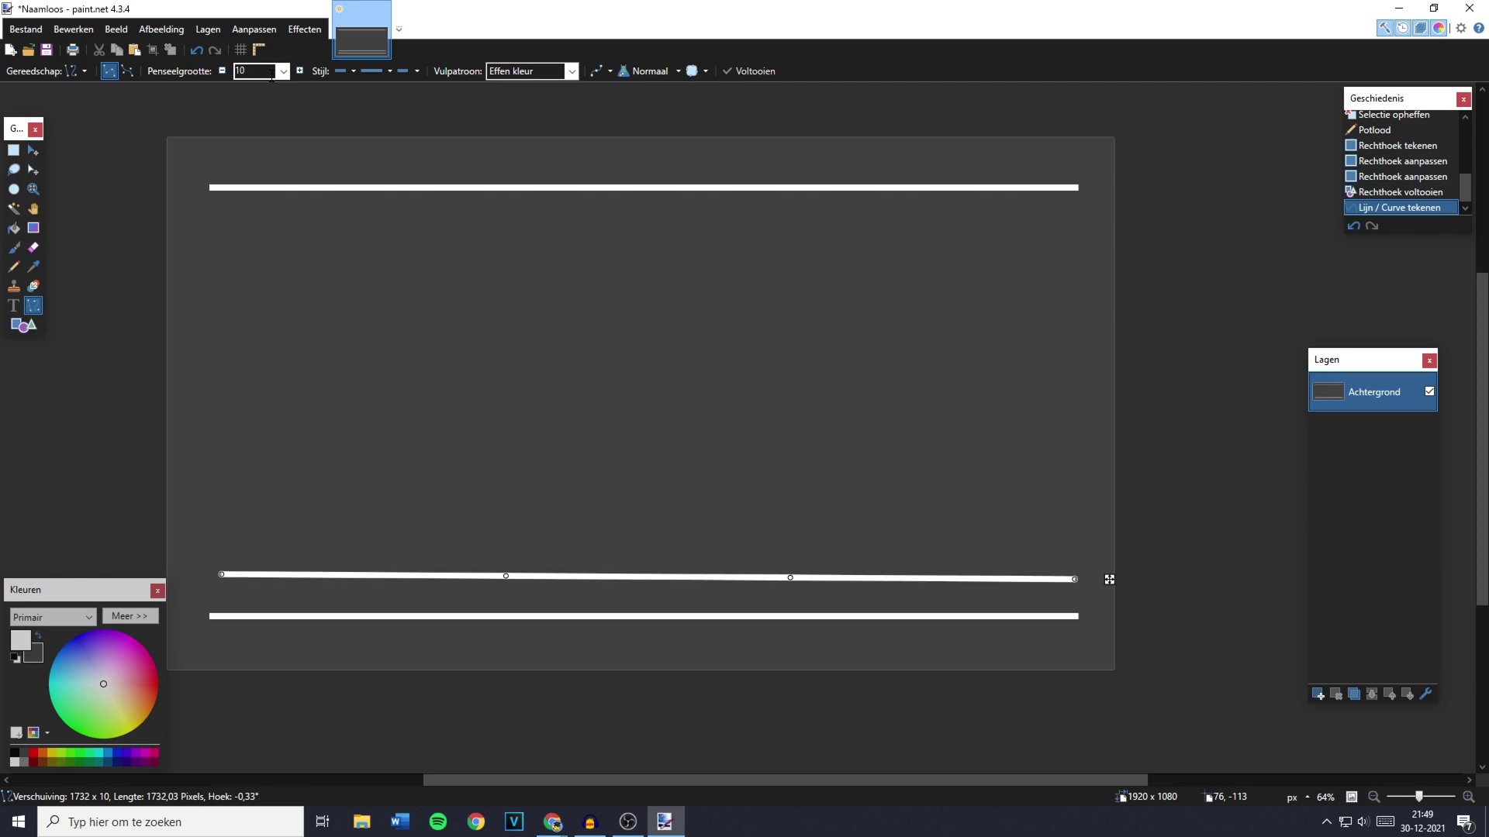
key("Return")
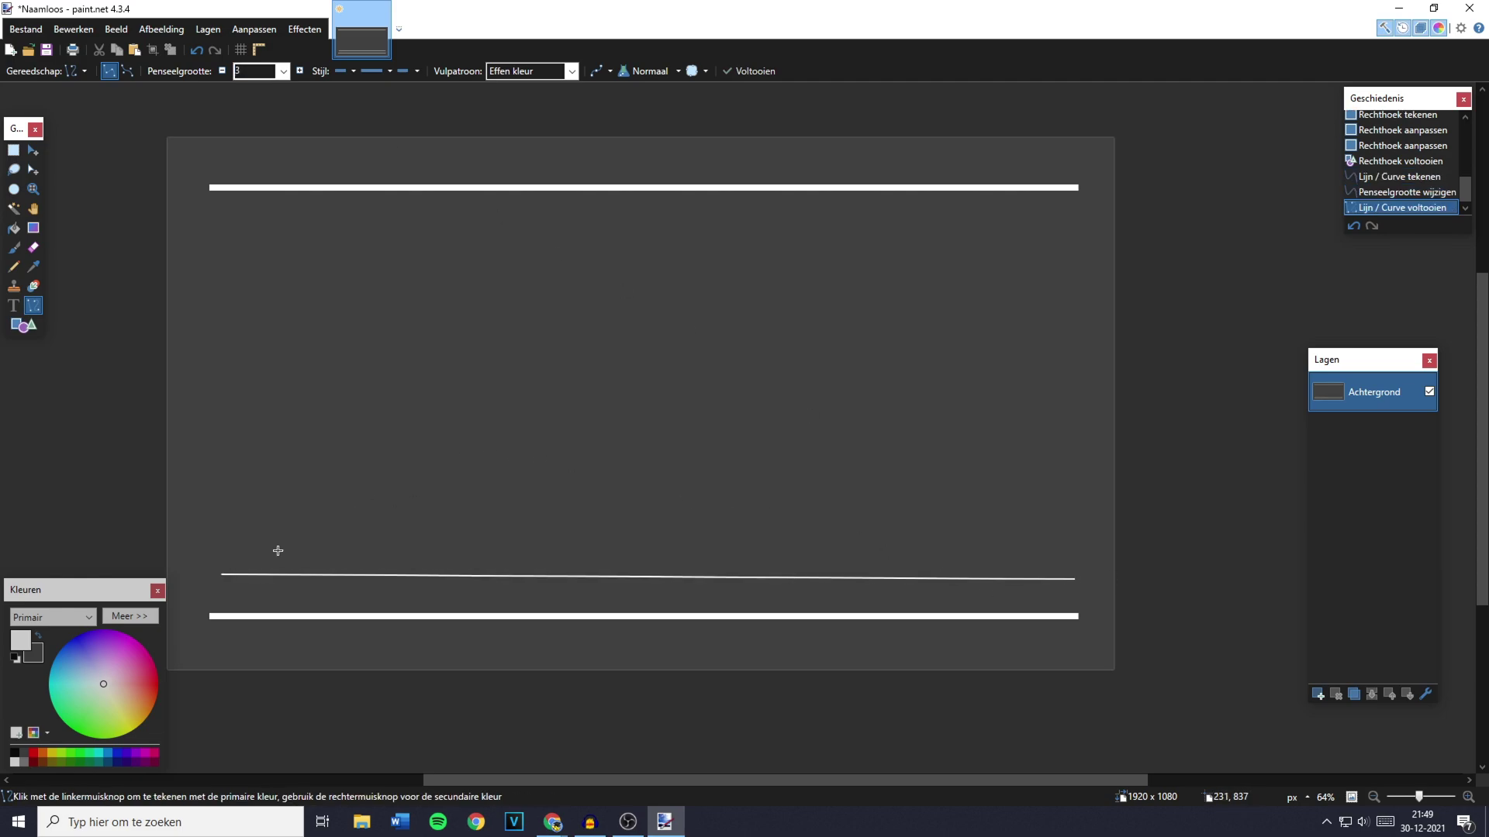
left_click_drag(231, 534, 1073, 539)
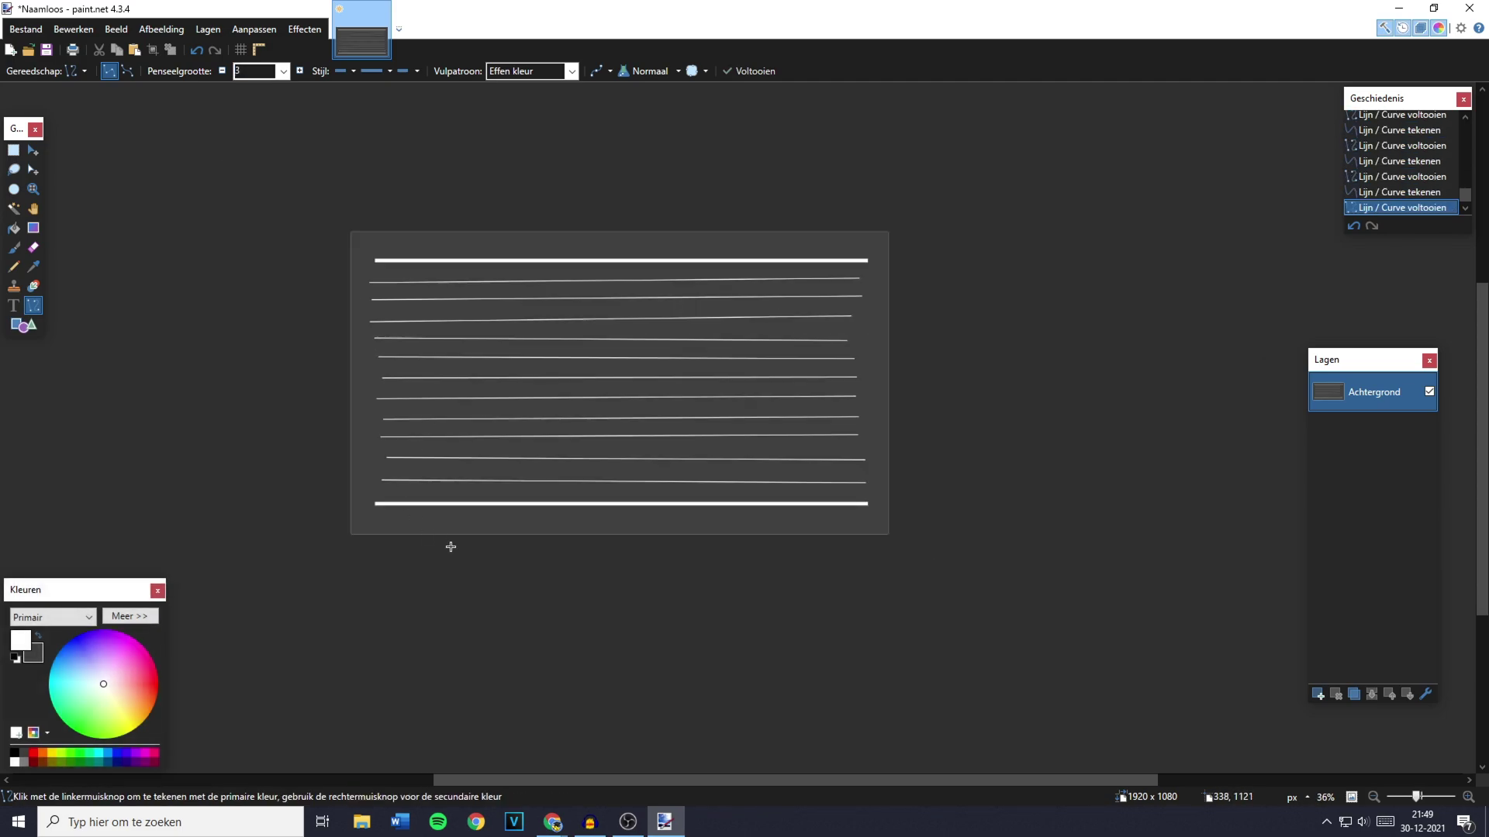
scroll(381, 515, "down", 2)
scroll(489, 502, "up", 3)
scroll(489, 502, "up", 2)
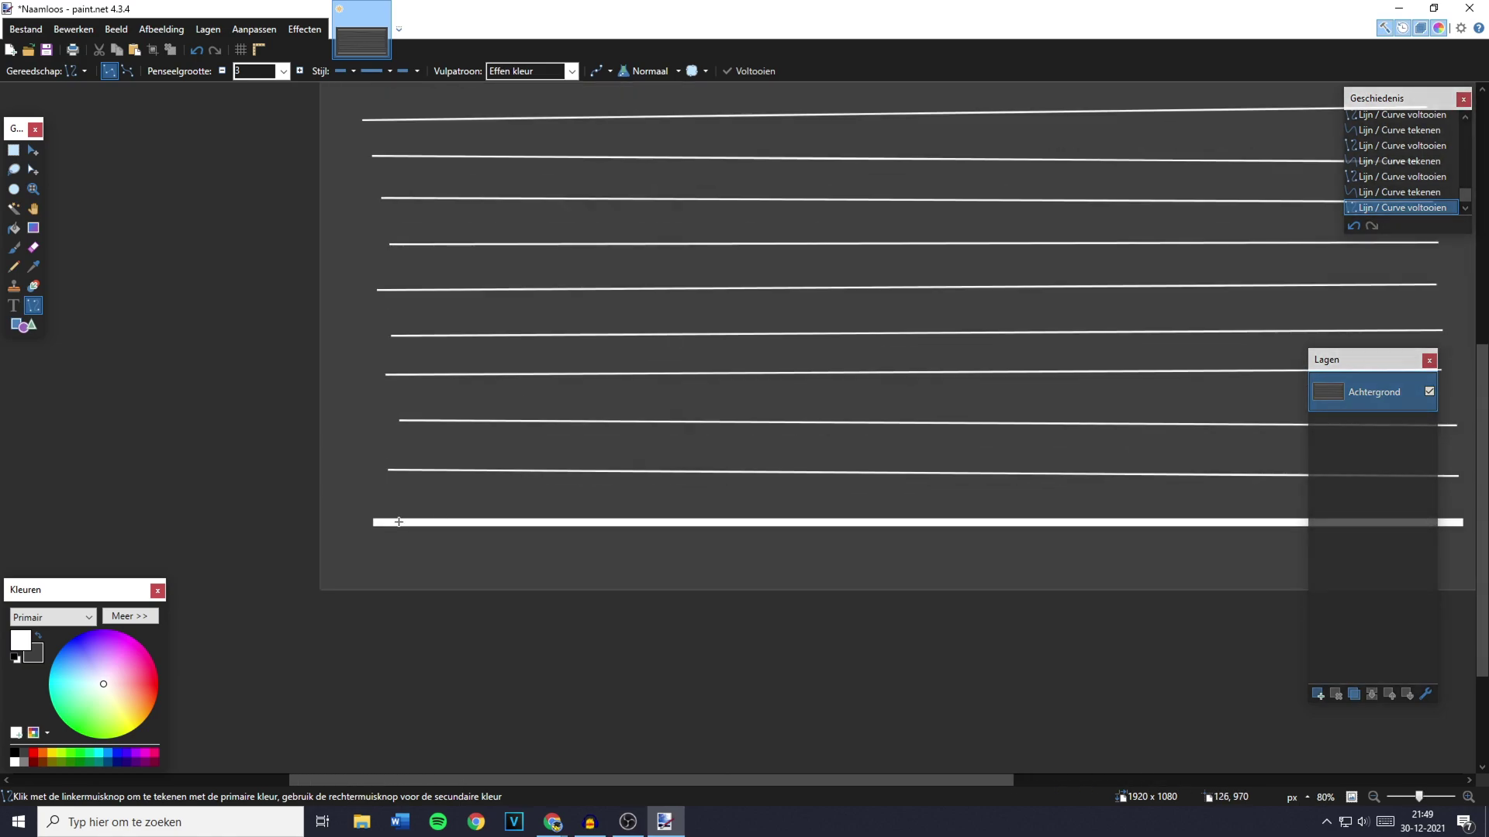
scroll(400, 522, "up", 2)
scroll(365, 599, "down", 3)
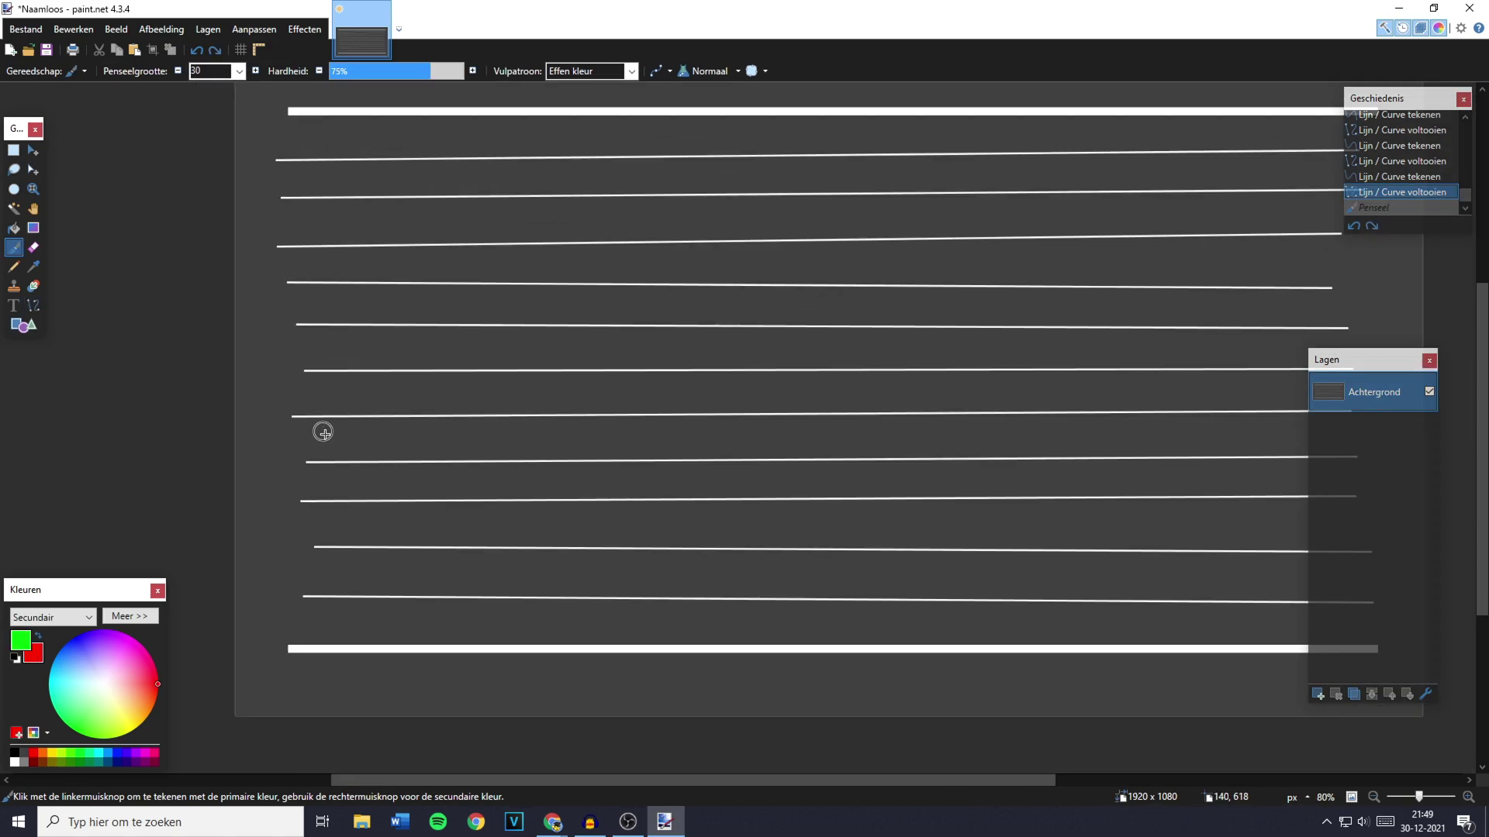
scroll(319, 432, "up", 2)
scroll(306, 419, "down", 1)
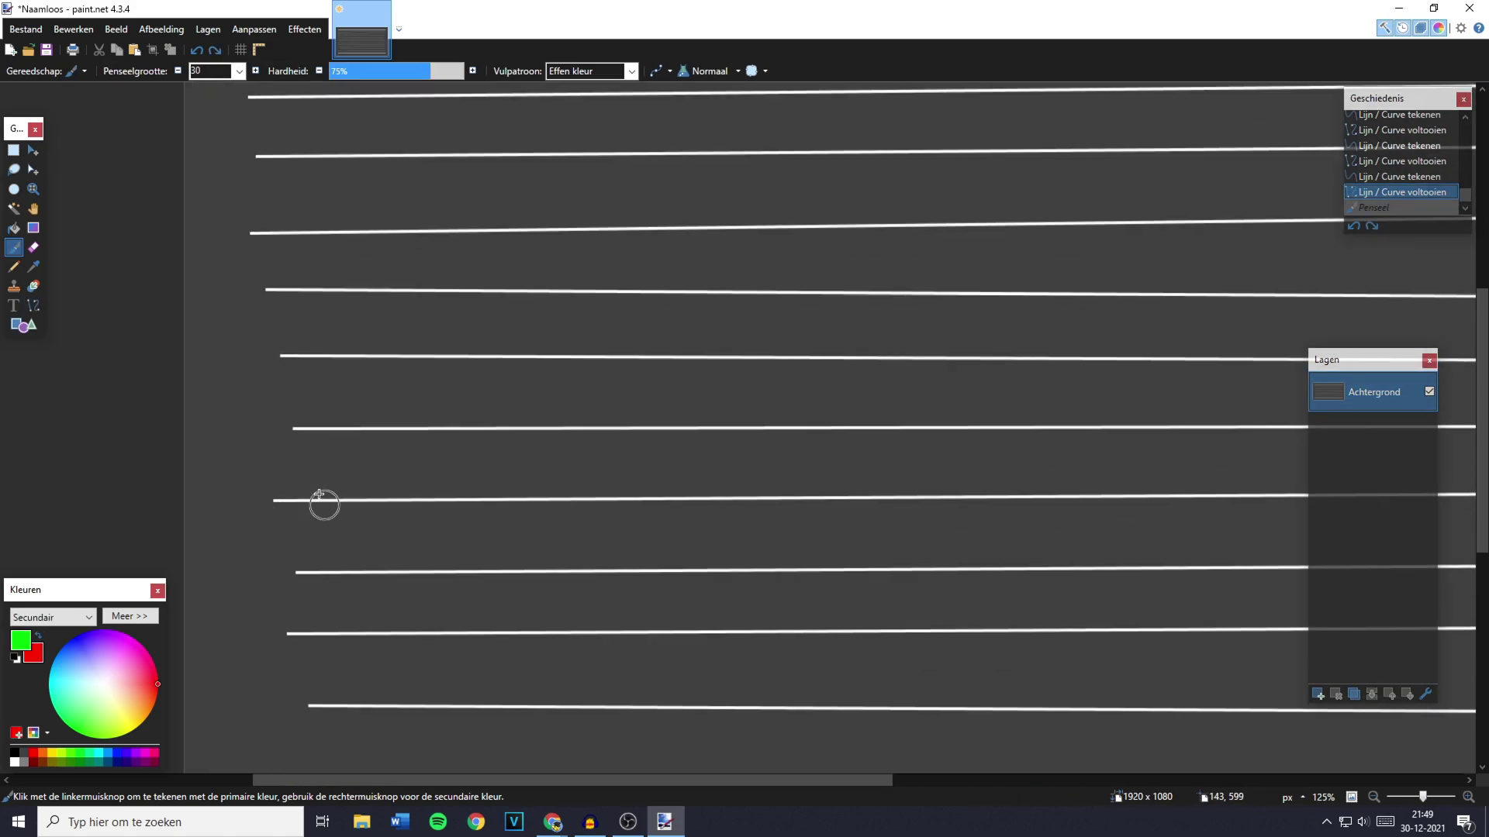
Step: Paint green dots along the lines, with red dots on the upper three lines
left_click(287, 501)
scroll(306, 515, "down", 2)
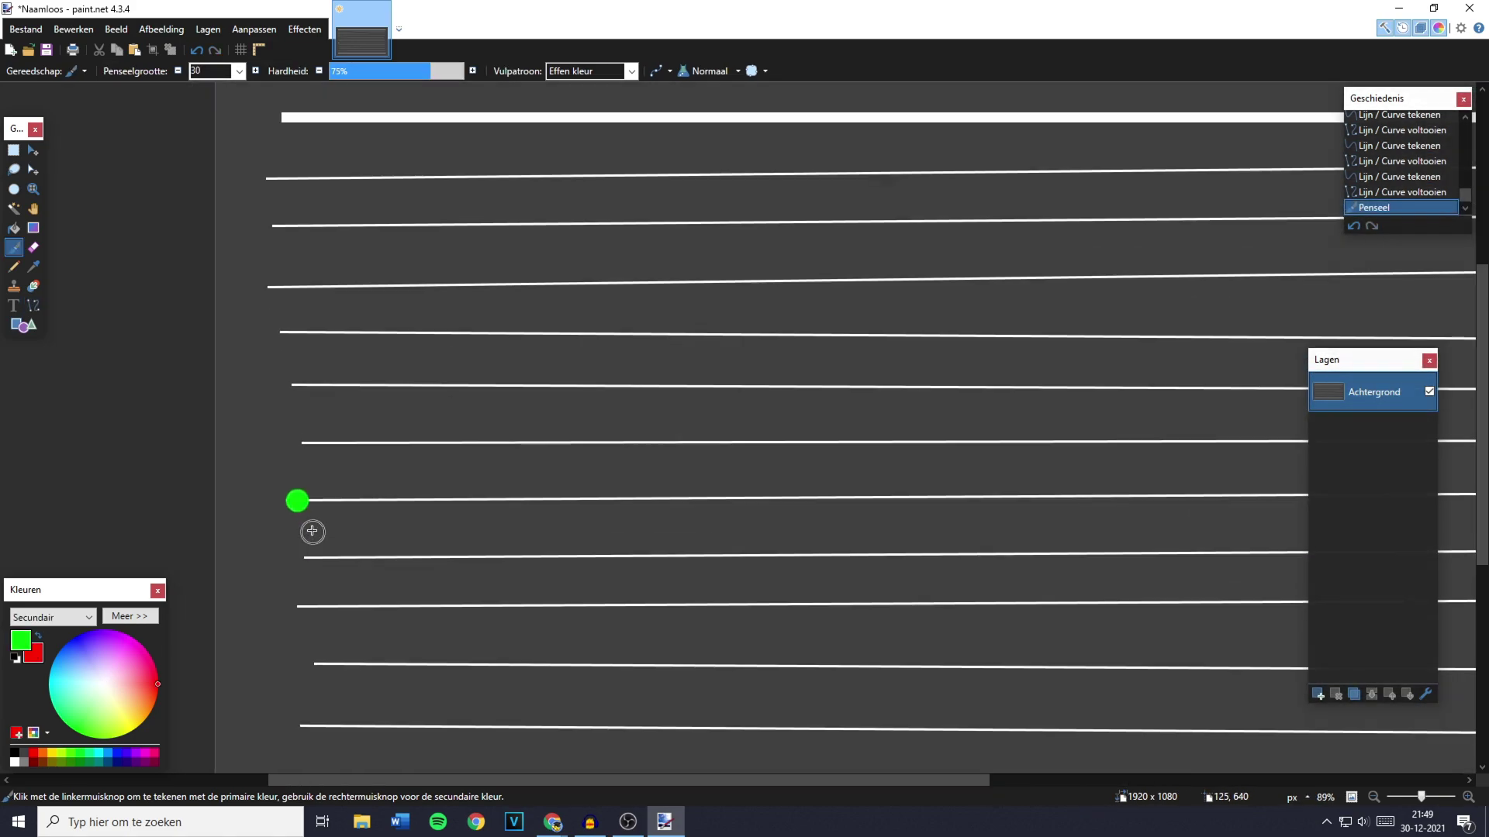
scroll(312, 531, "up", 2)
left_click(336, 575)
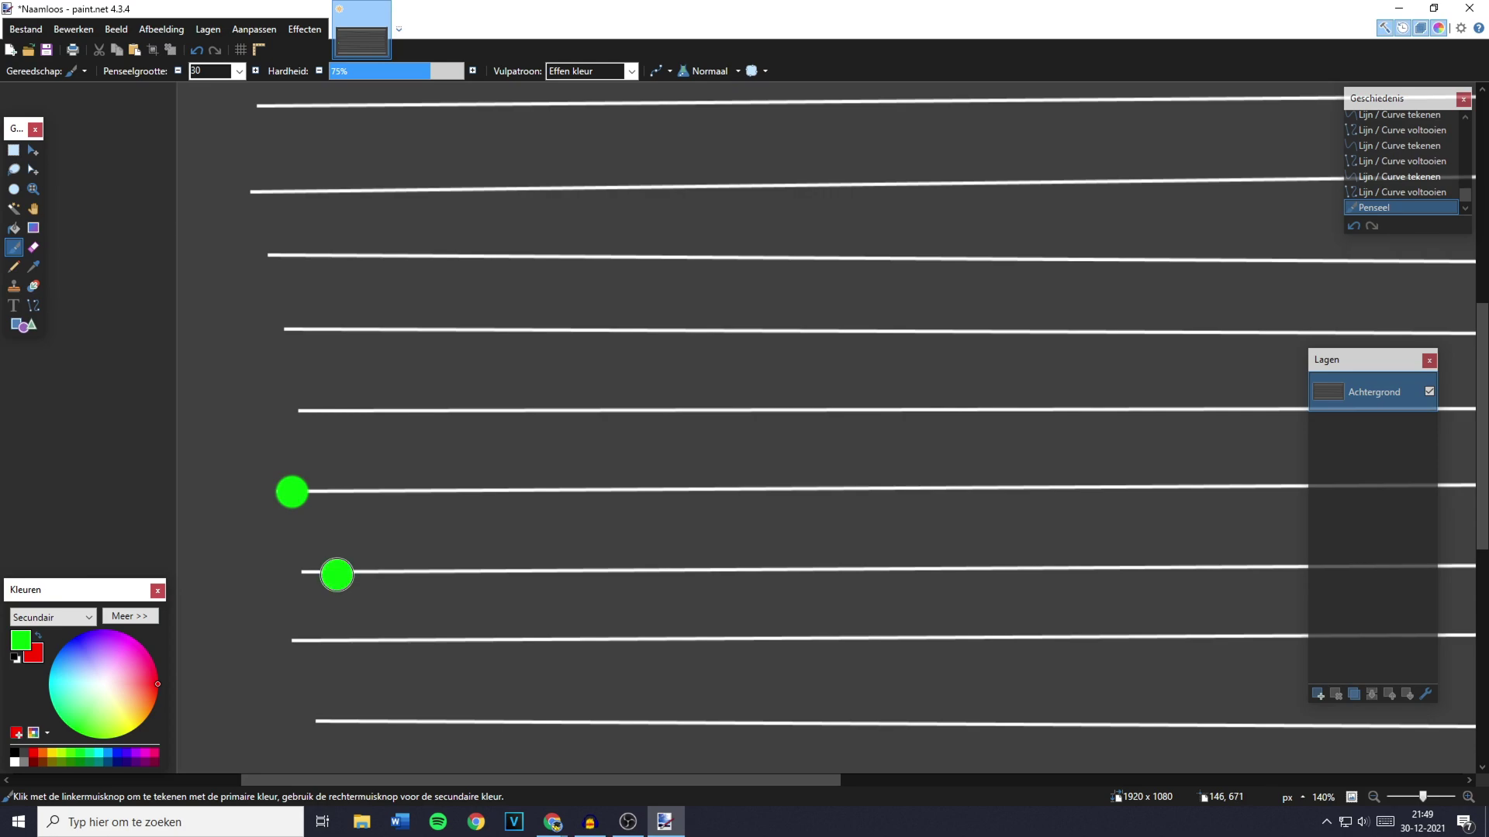
left_click(386, 645)
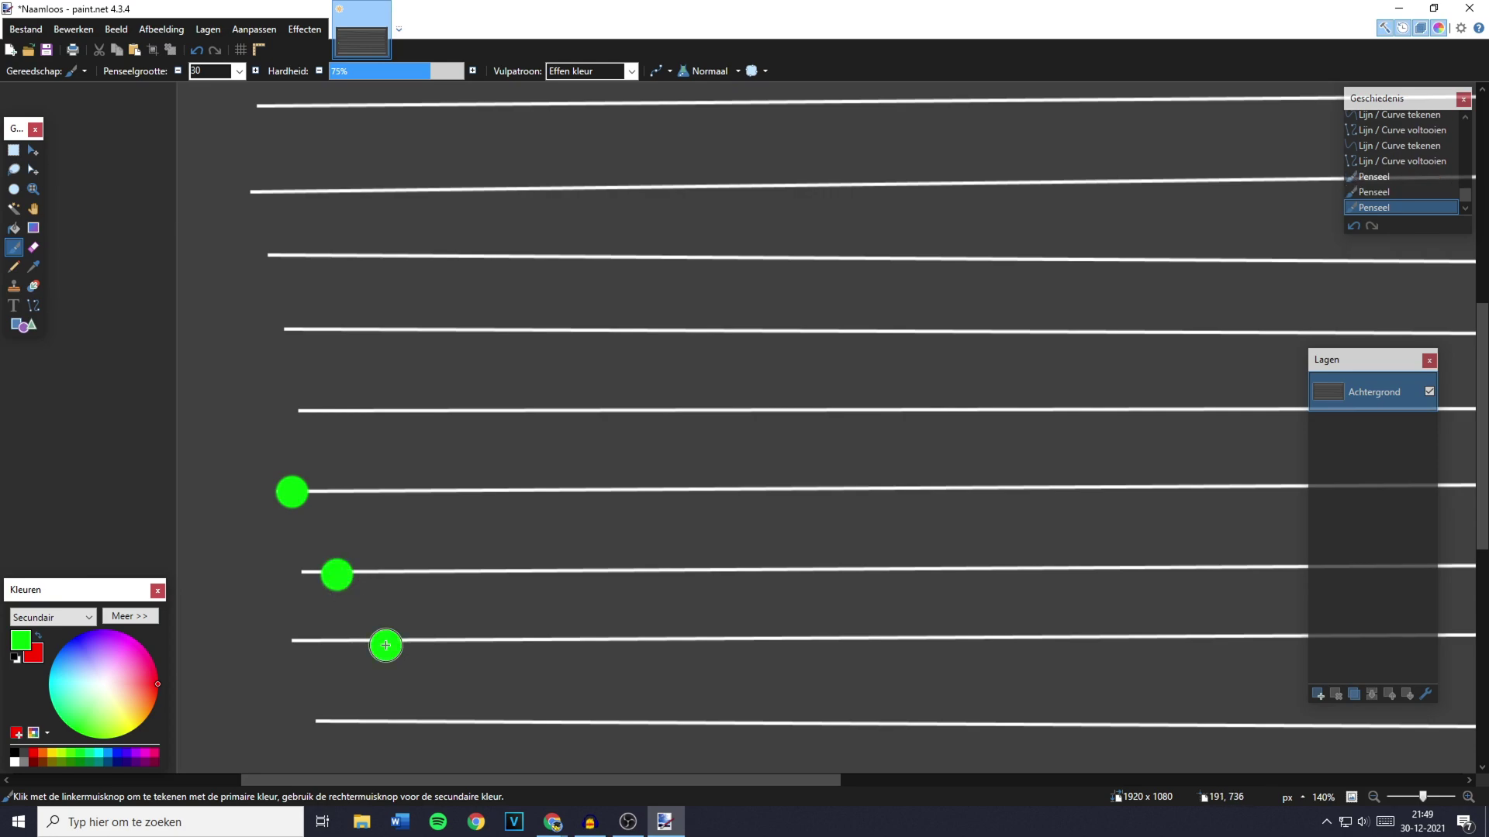
scroll(386, 645, "down", 2)
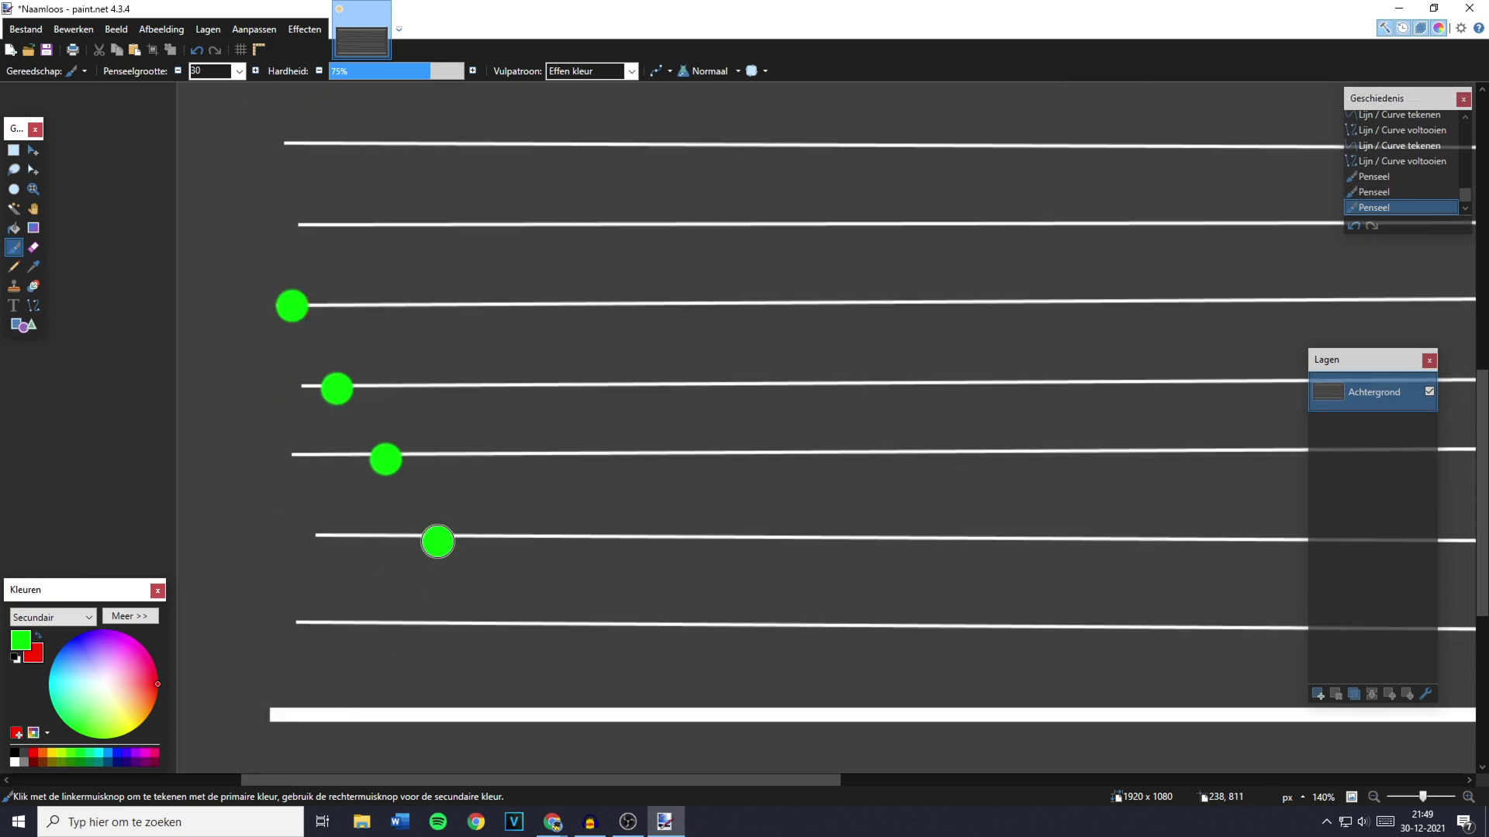
left_click(438, 541)
scroll(483, 534, "up", 1)
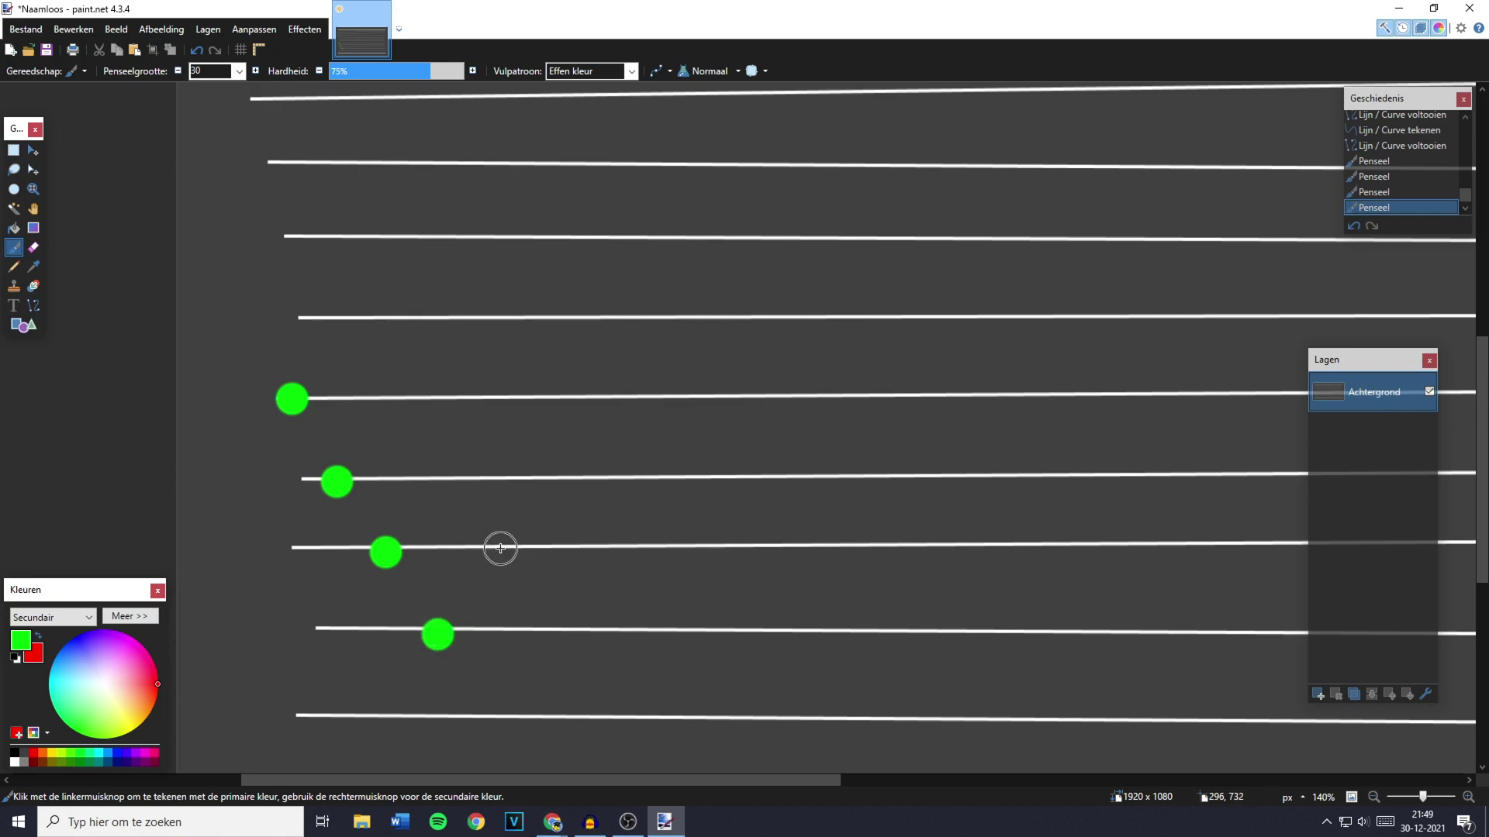
right_click(500, 547)
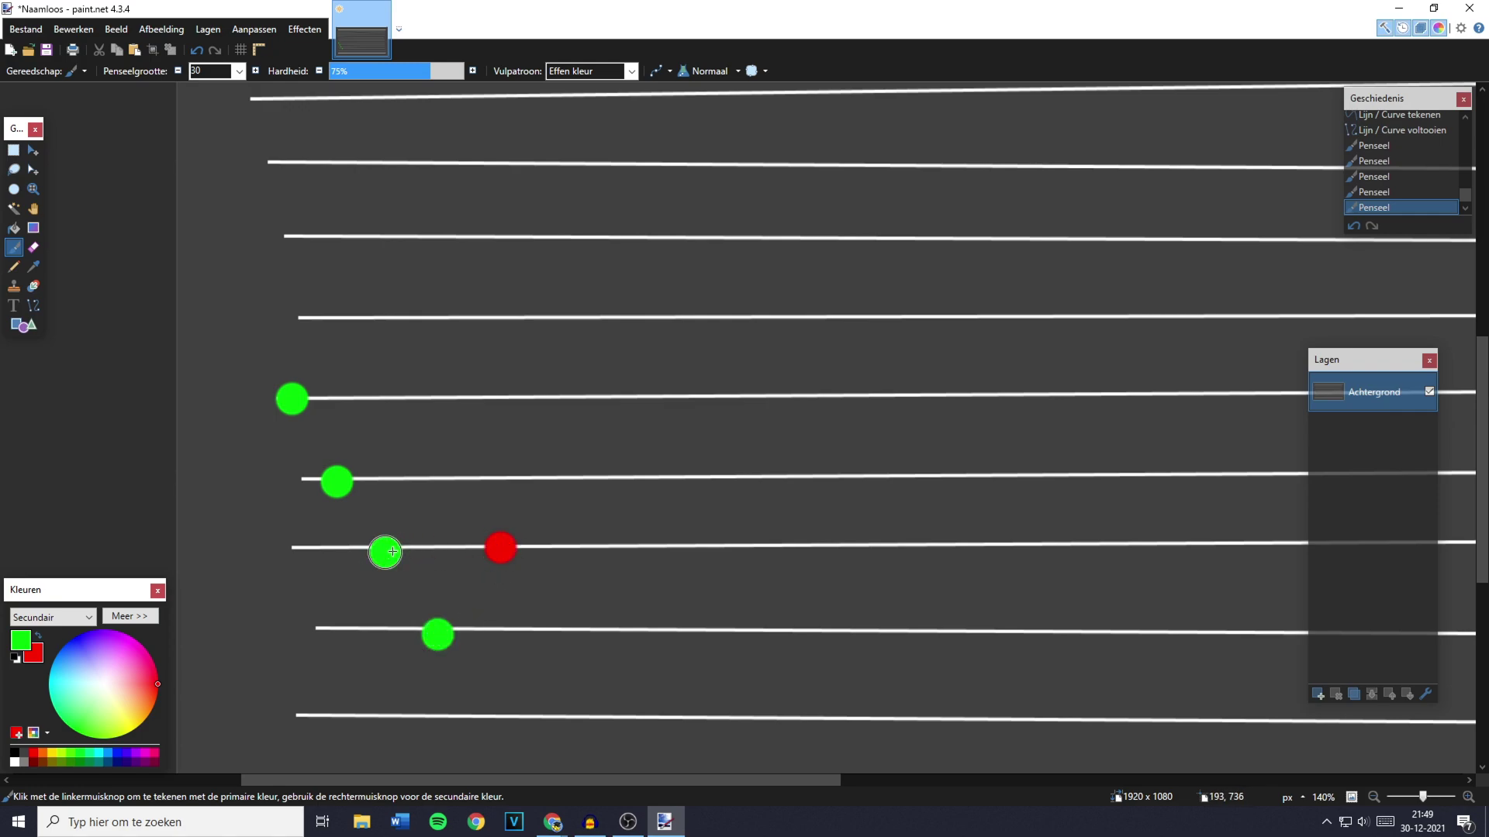
right_click(564, 476)
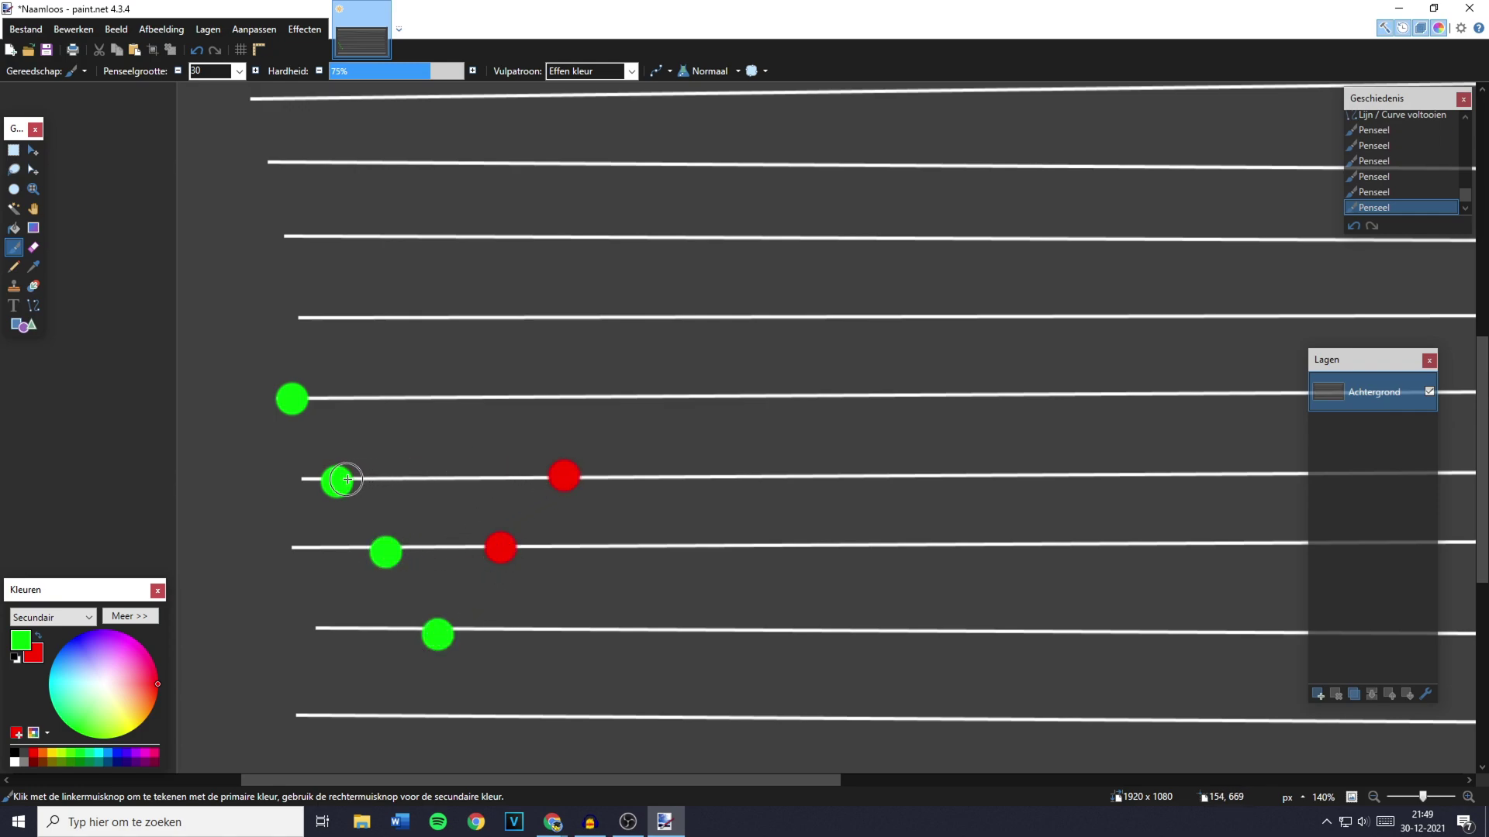
right_click(598, 398)
left_click(654, 475)
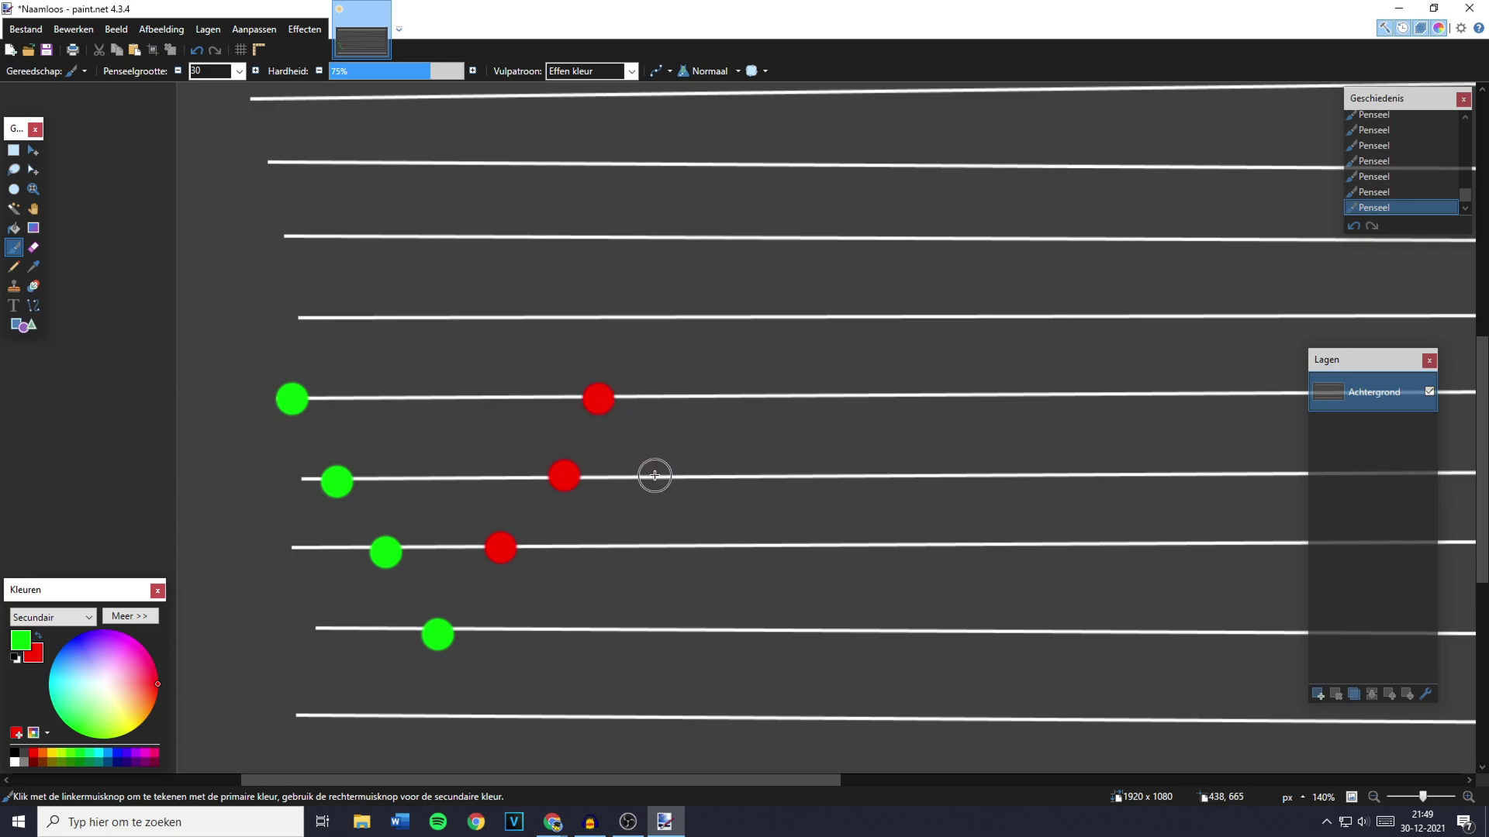
left_click(692, 548)
left_click(743, 627)
scroll(721, 574, "down", 3)
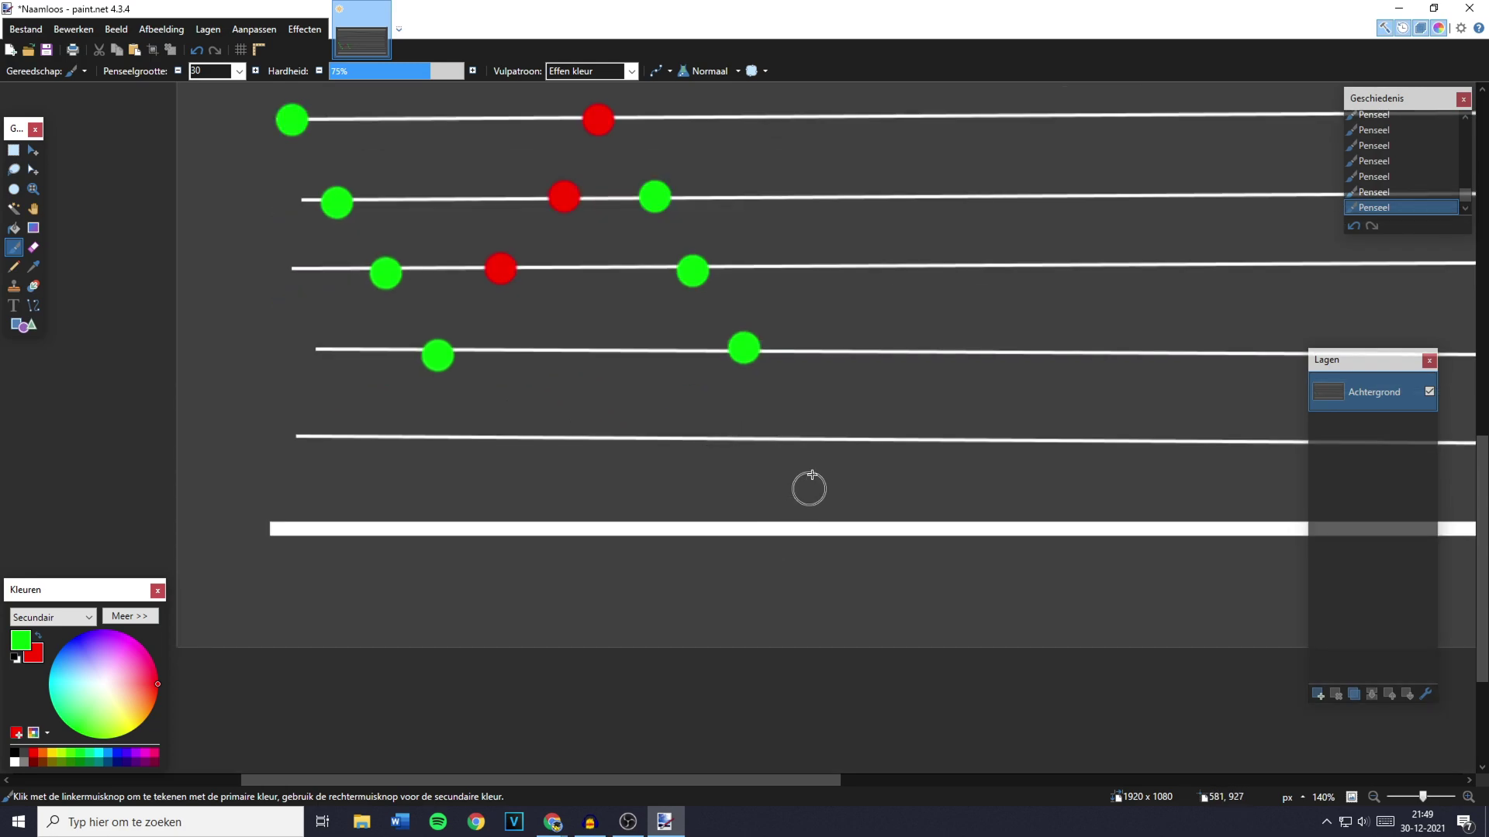
left_click(794, 445)
left_click(852, 528)
scroll(721, 555, "down", 3)
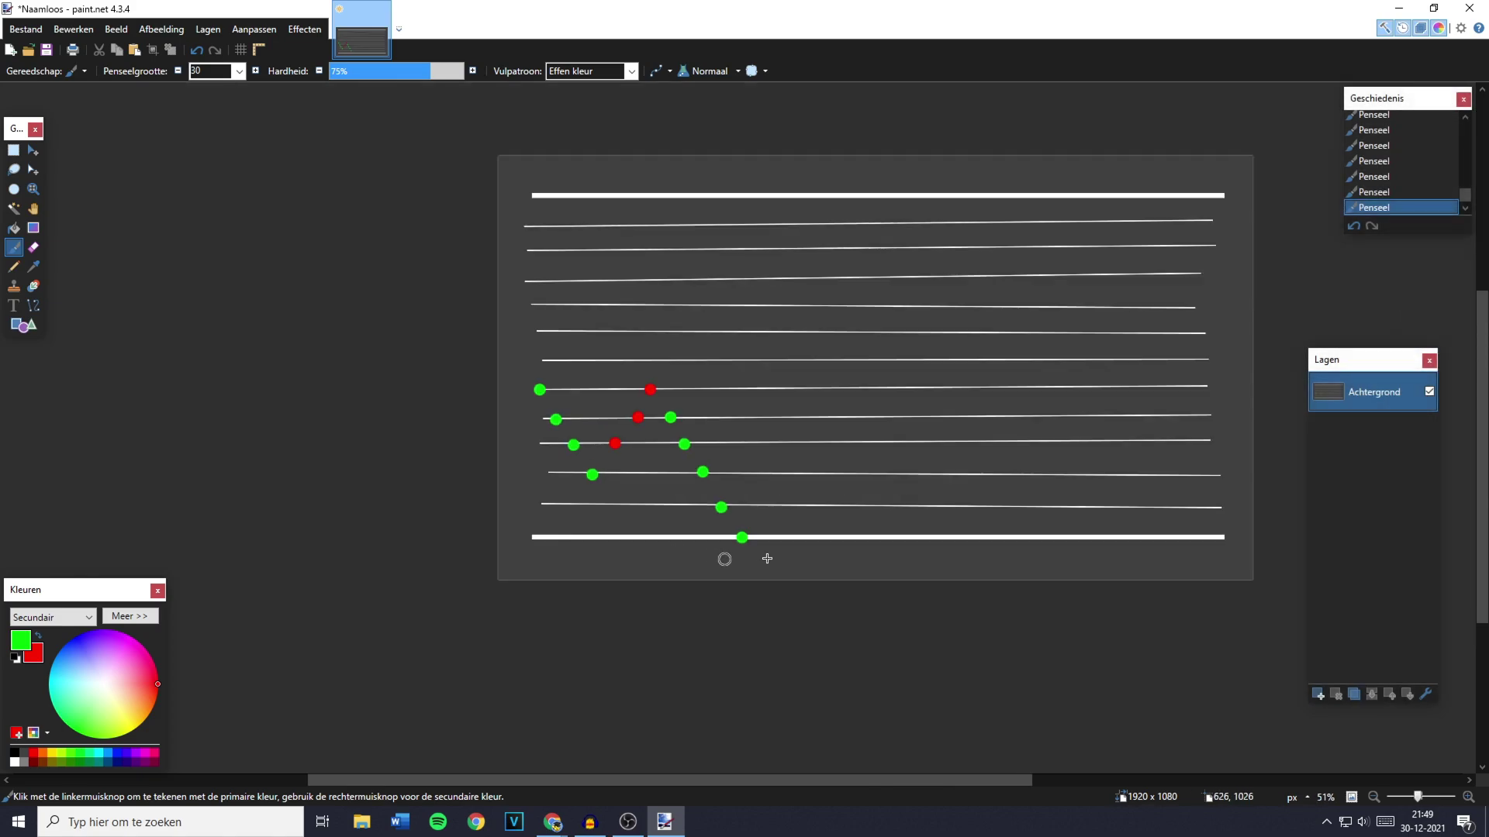
scroll(709, 494, "up", 3)
Step: Add more red and green dots further right along each line
right_click(744, 296)
right_click(706, 379)
left_click(790, 381)
right_click(656, 467)
left_click(829, 466)
left_click(886, 556)
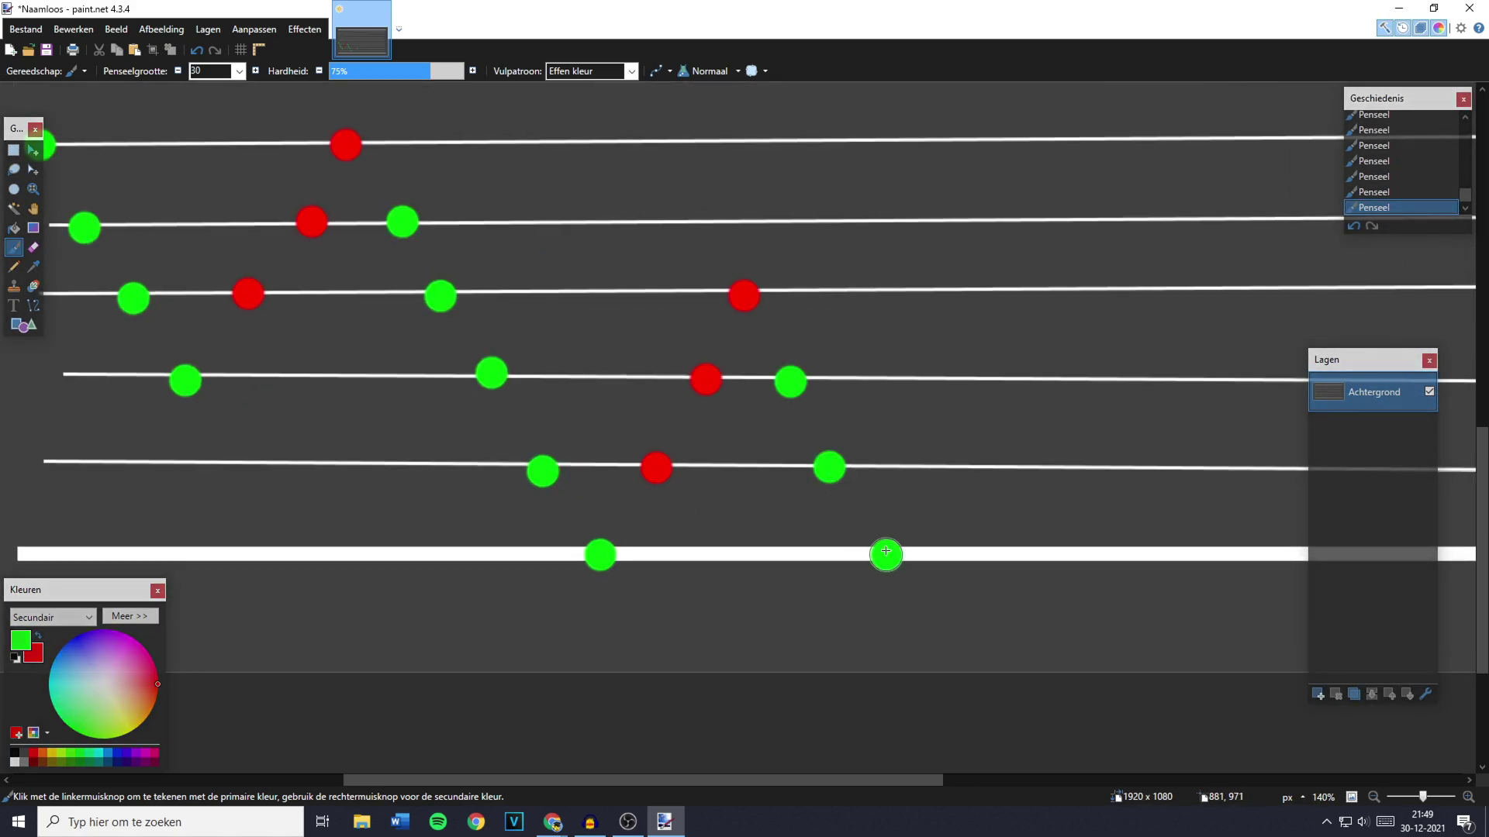
right_click(936, 468)
right_click(980, 379)
right_click(1021, 297)
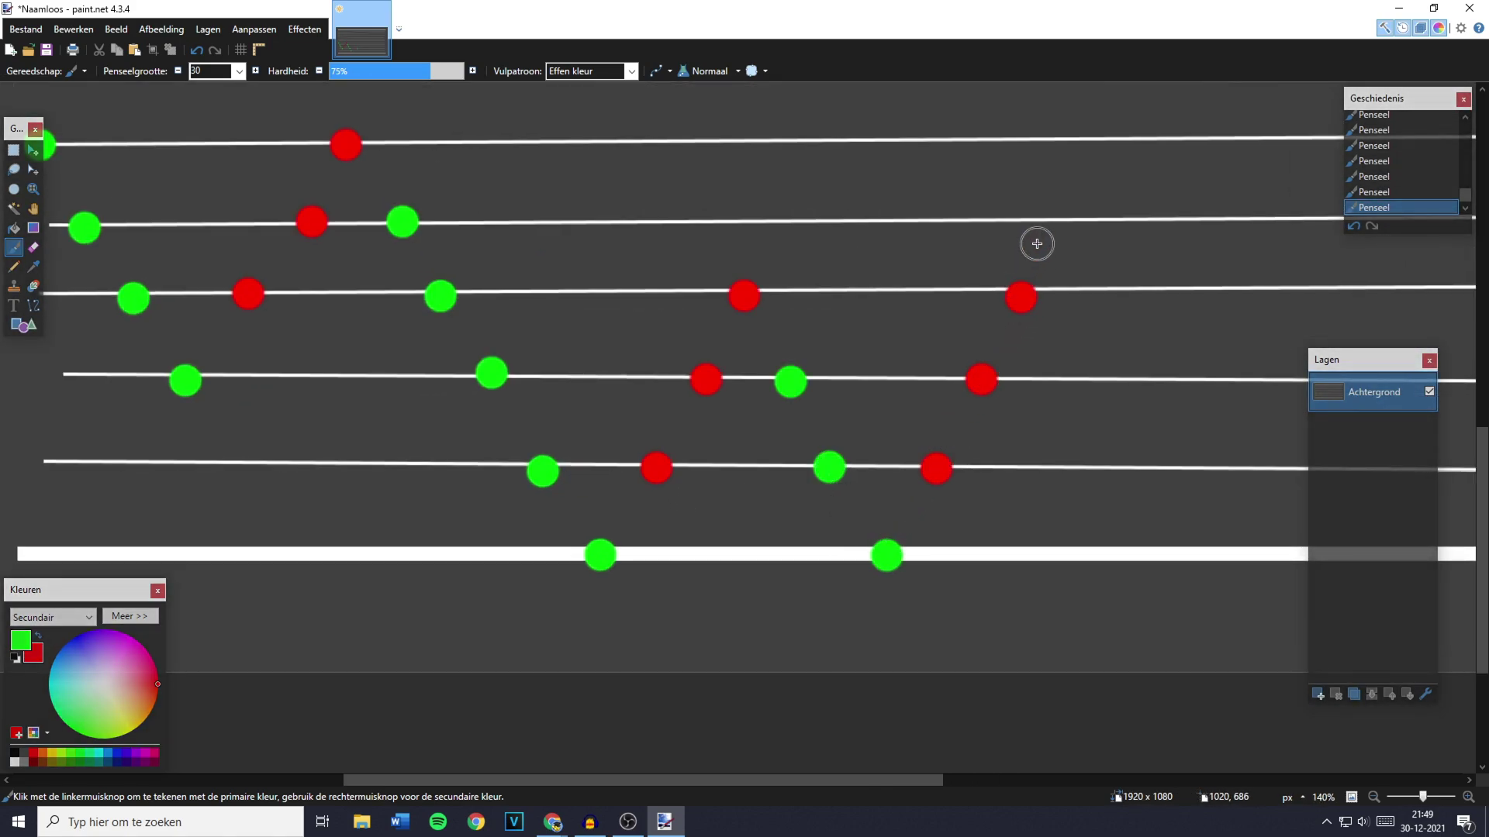
right_click(1049, 224)
right_click(1070, 147)
scroll(941, 240, "down", 4)
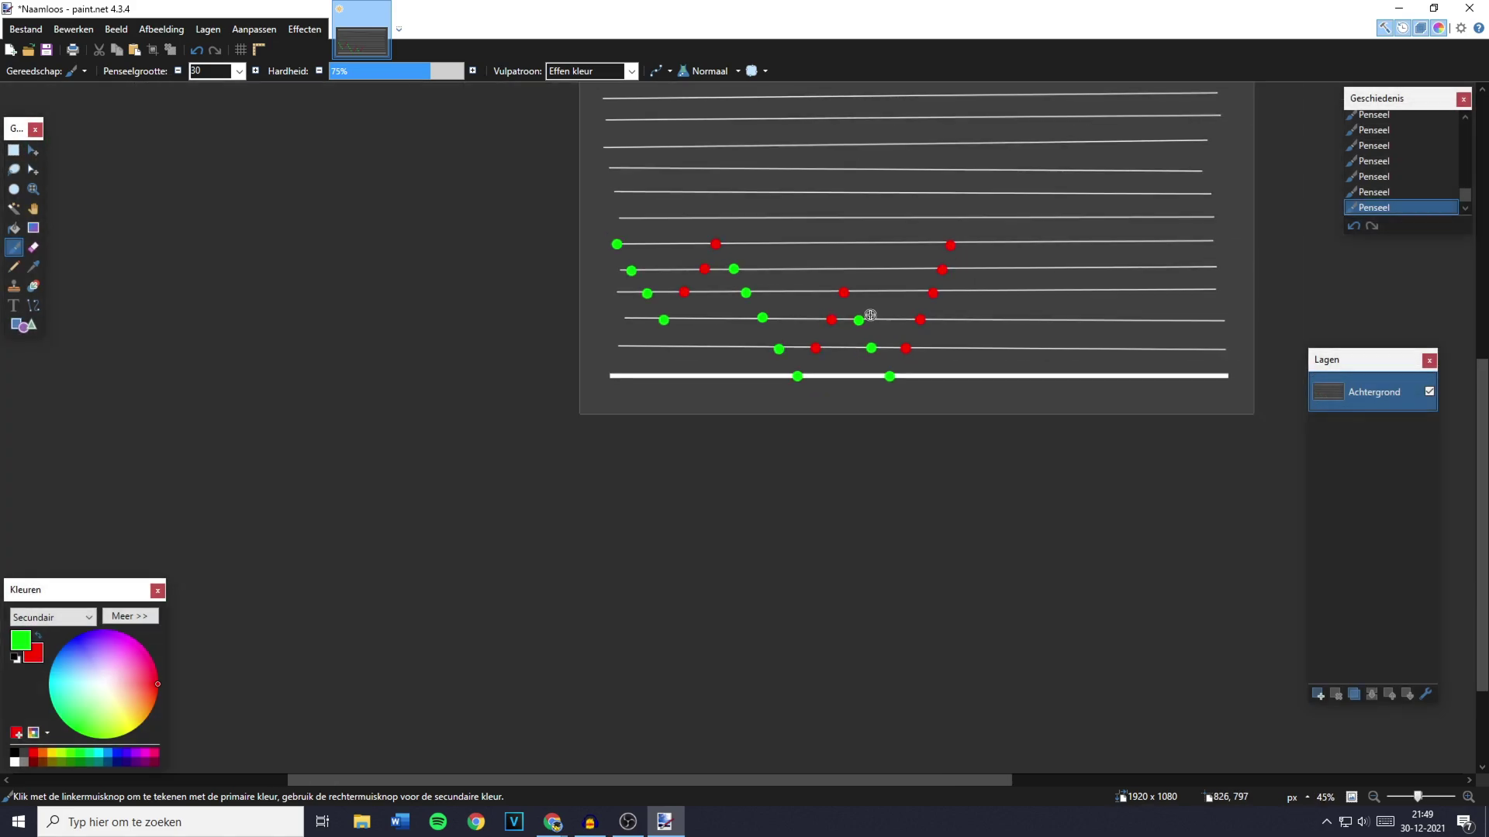
key("ctrl+z")
scroll(1061, 290, "up", 3)
scroll(968, 279, "down", 2)
key("ctrl+y")
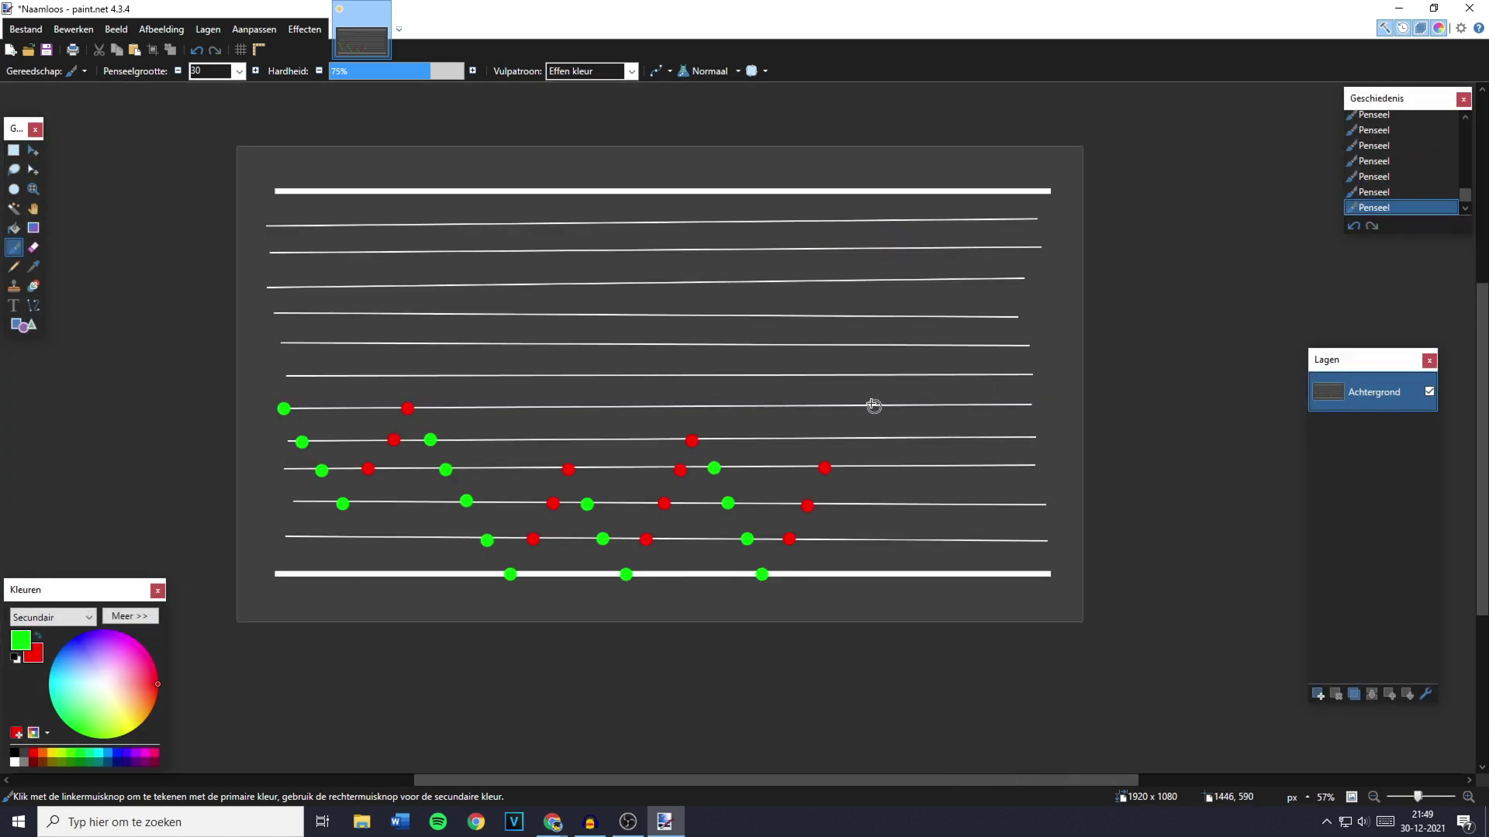
scroll(840, 440, "up", 3)
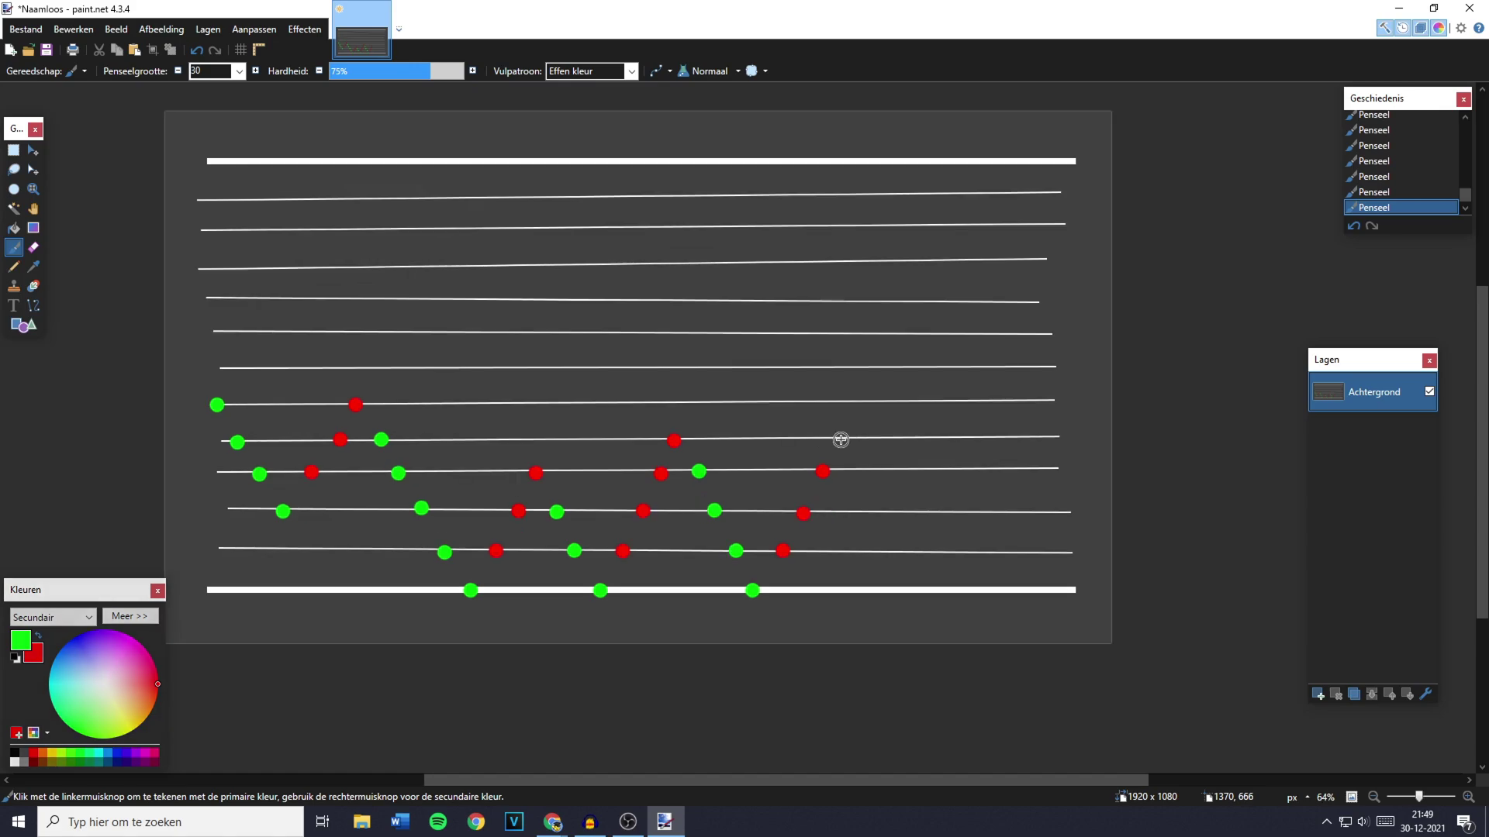
right_click(838, 434)
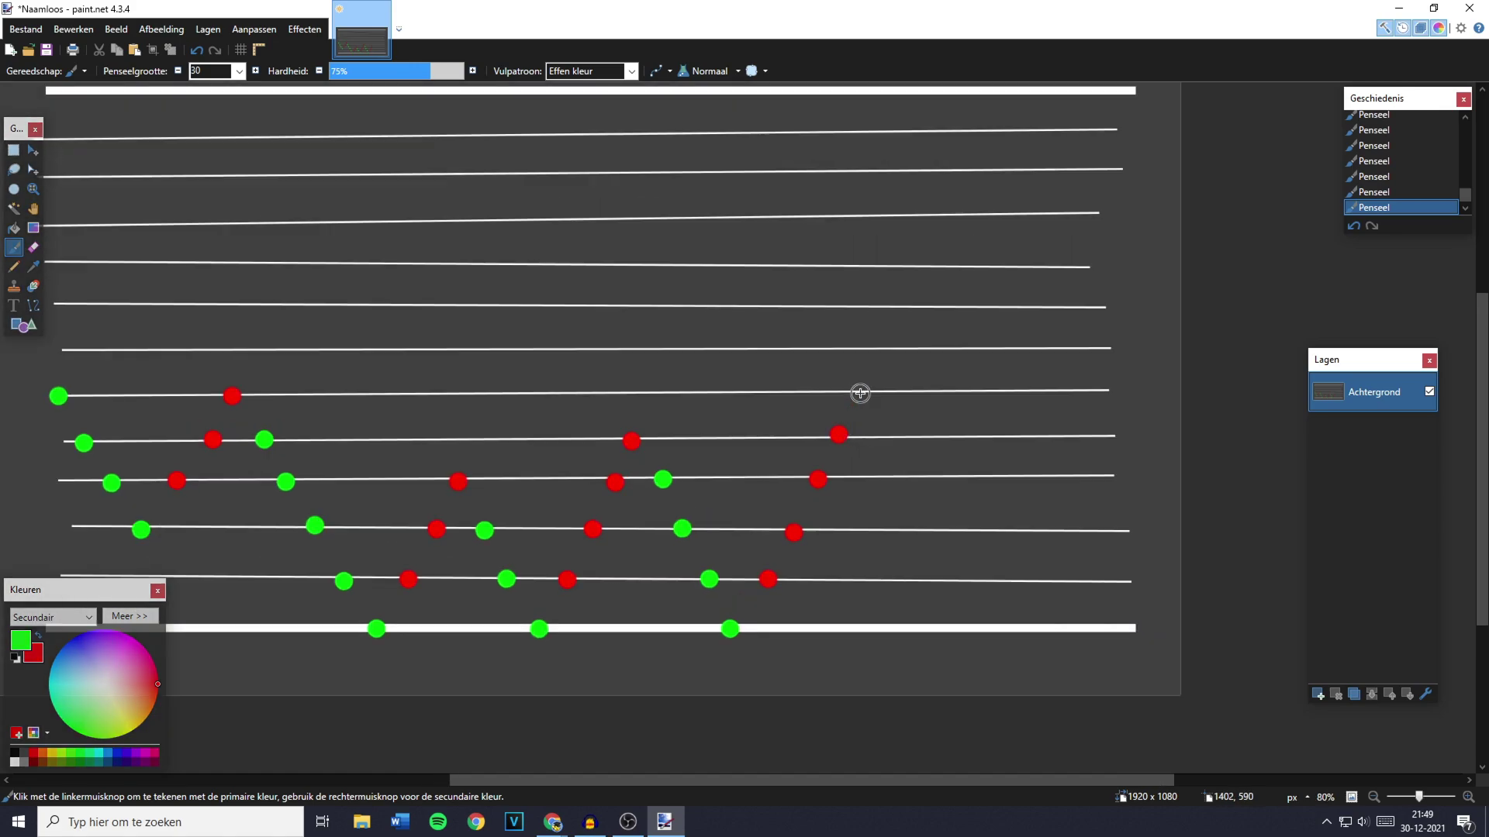
right_click(859, 390)
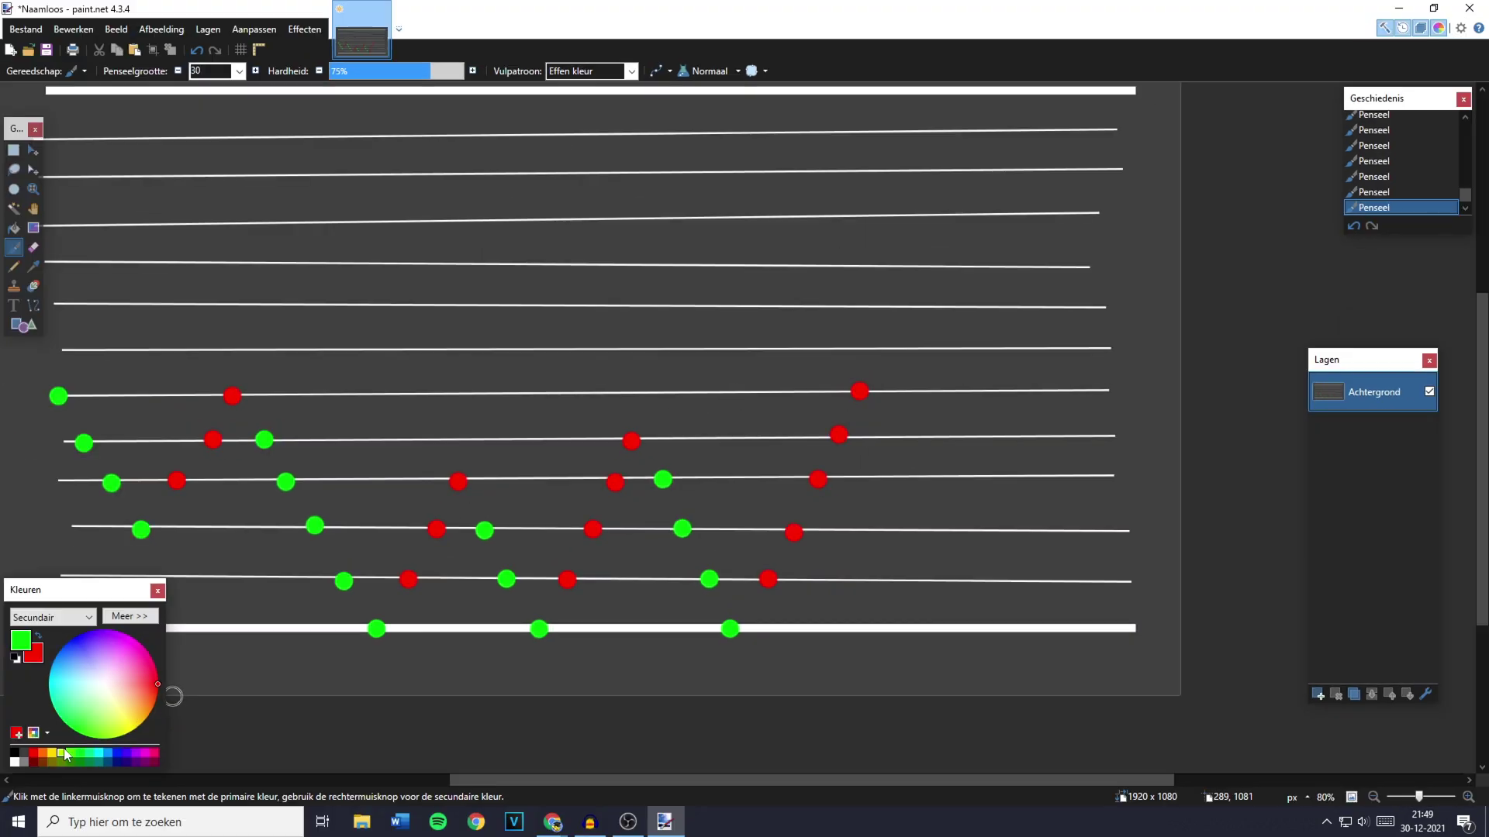
scroll(857, 382, "up", 2)
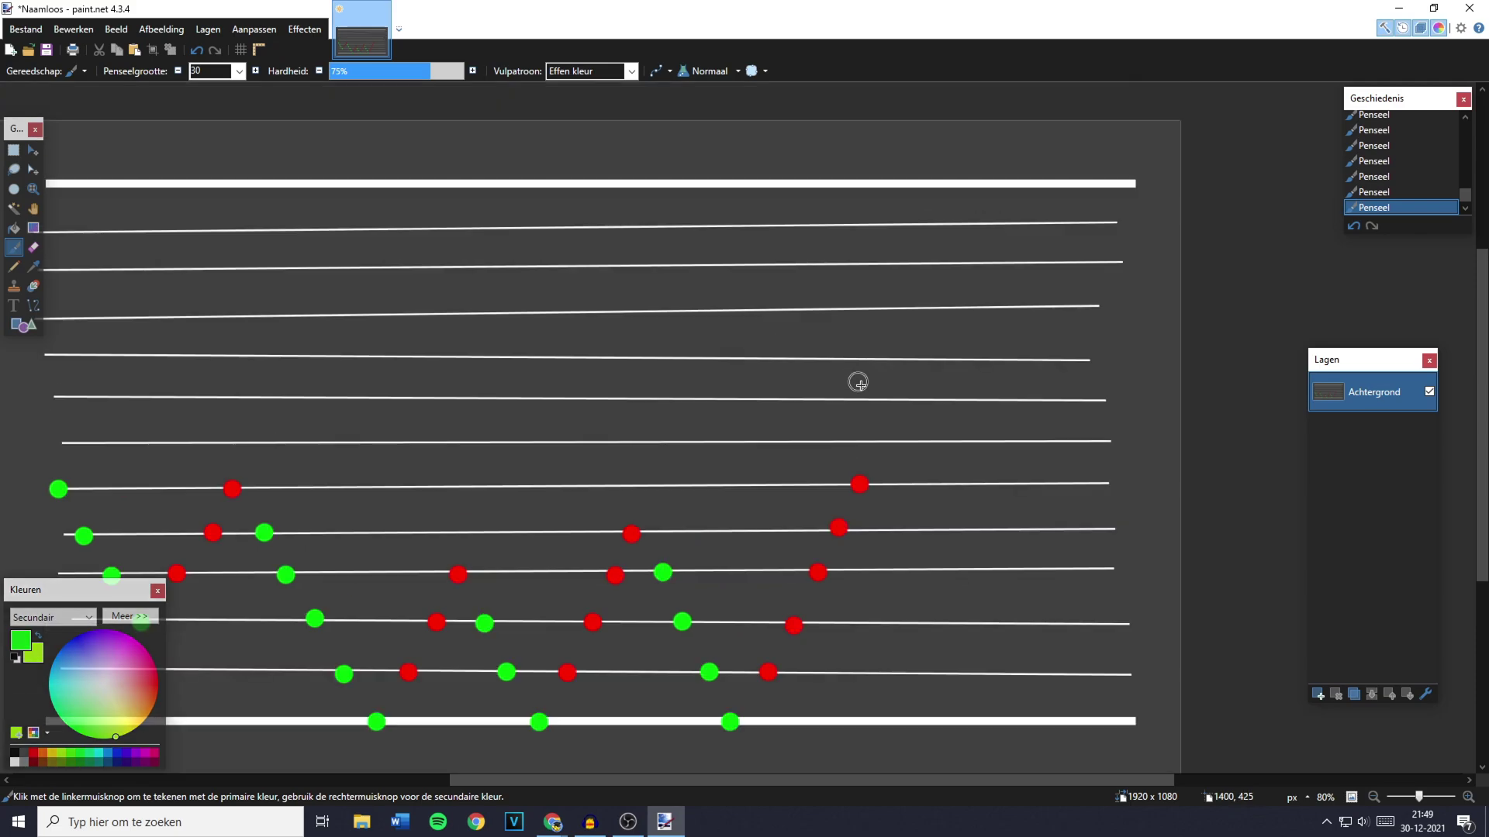
Step: Paint a diagonal of yellow-green dots up the lines, with green dots beside them
right_click(875, 444)
right_click(891, 400)
right_click(906, 361)
right_click(926, 309)
right_click(937, 268)
right_click(950, 228)
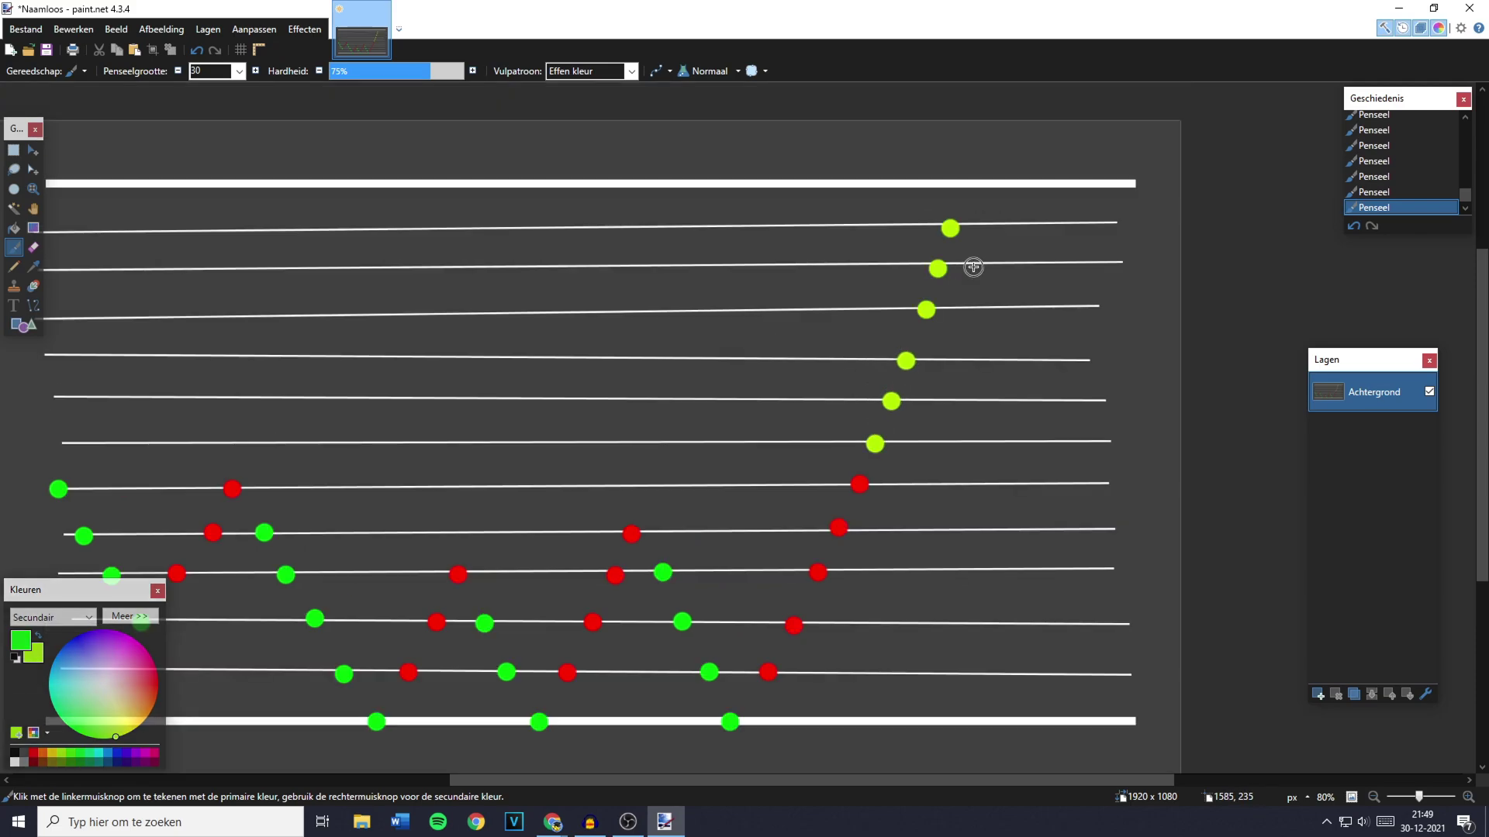
left_click(973, 267)
left_click(991, 305)
left_click(1009, 357)
left_click(1029, 399)
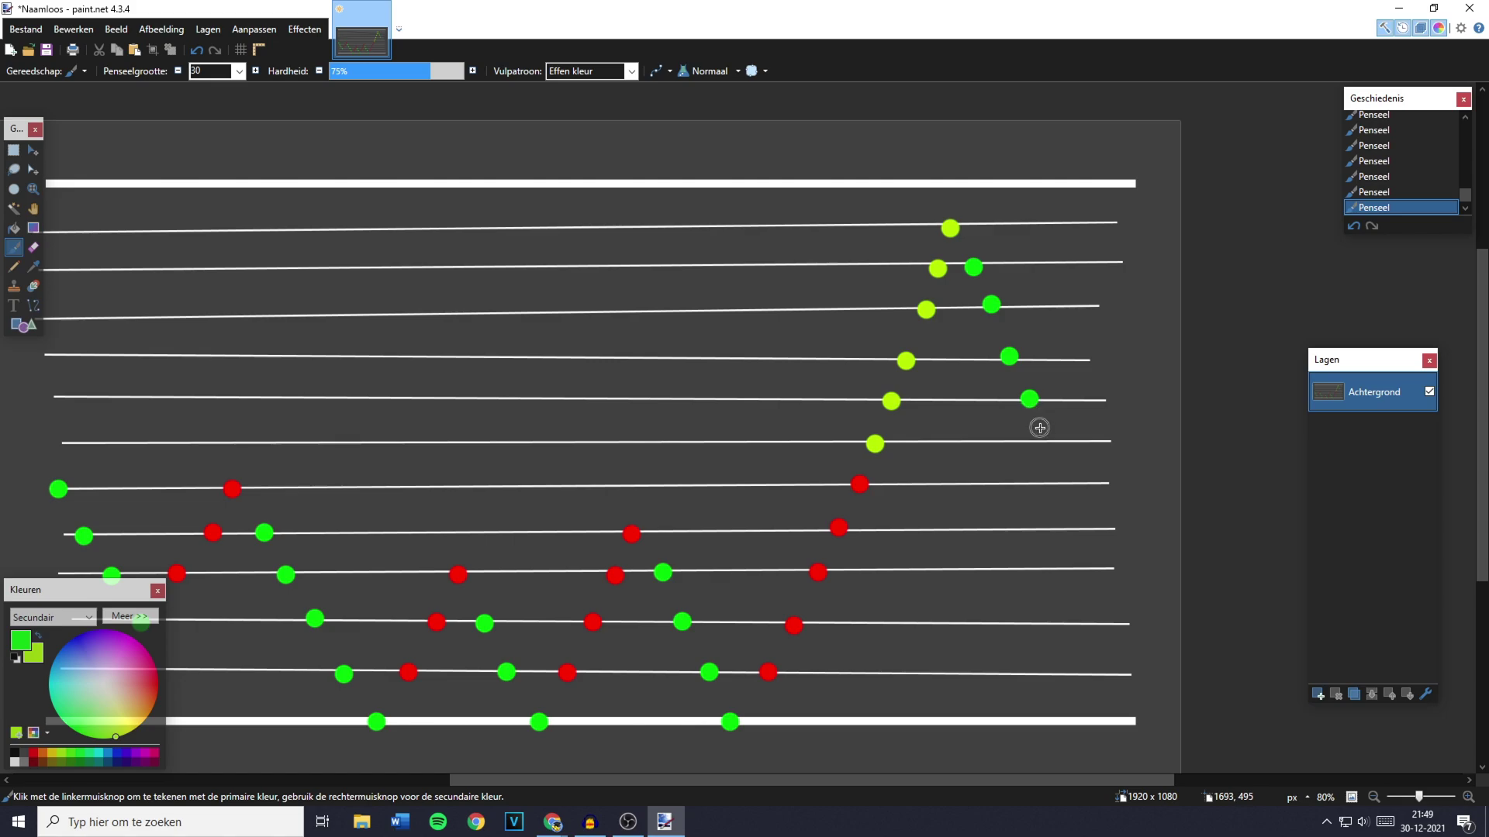
left_click(1043, 435)
Step: Set the secondary colour to red and paint red dots at the lines' right ends
right_click(33, 752)
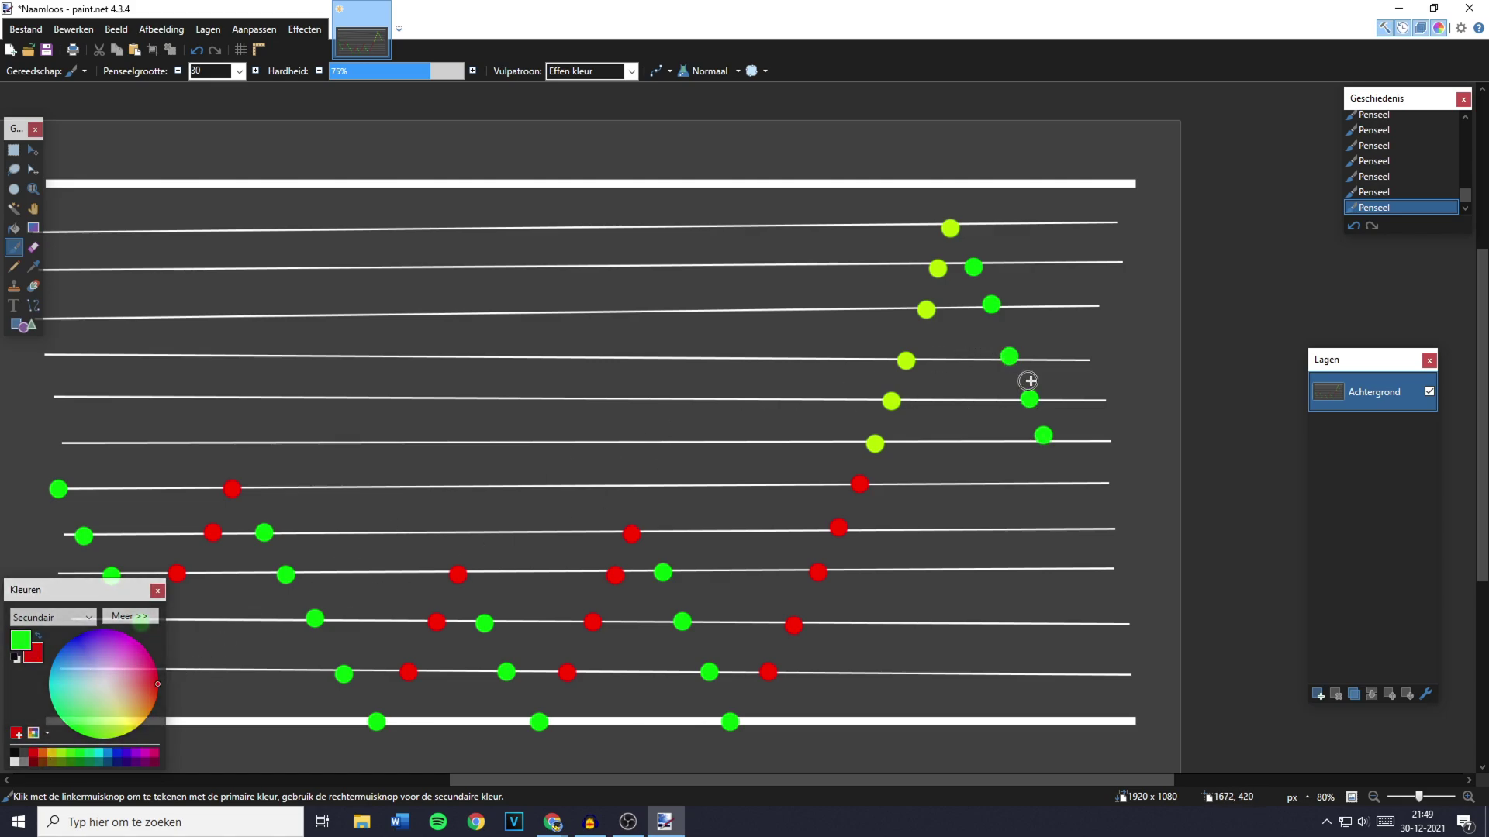
right_click(1067, 398)
right_click(1076, 359)
right_click(1089, 308)
right_click(1107, 262)
right_click(1118, 219)
scroll(980, 375, "down", 3)
scroll(973, 421, "up", 1)
scroll(973, 422, "down", 1)
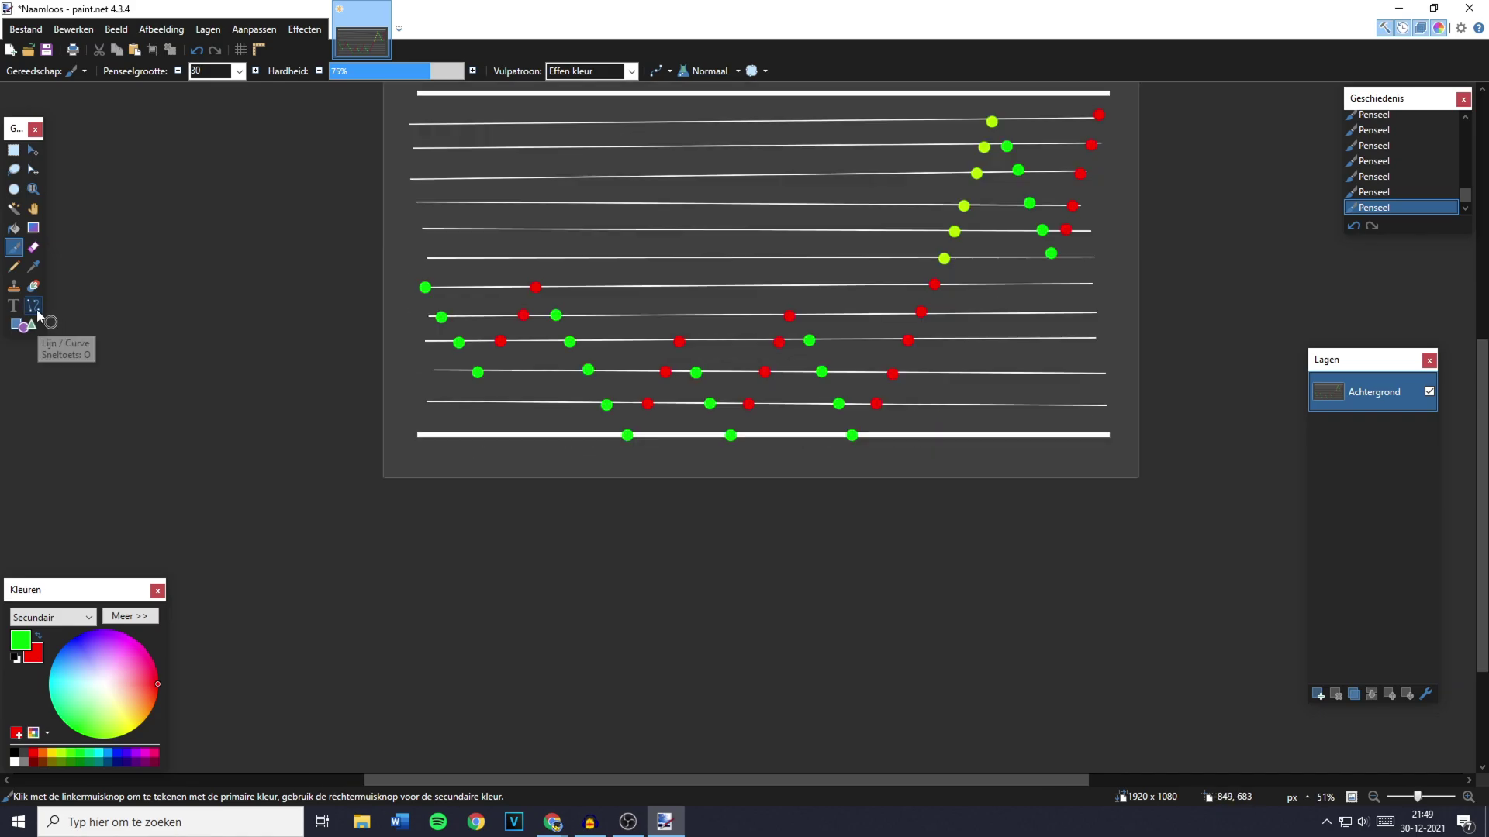
Step: Select the Line/Curve tool with cyan as the primary colour and brush size 9
left_click(33, 305)
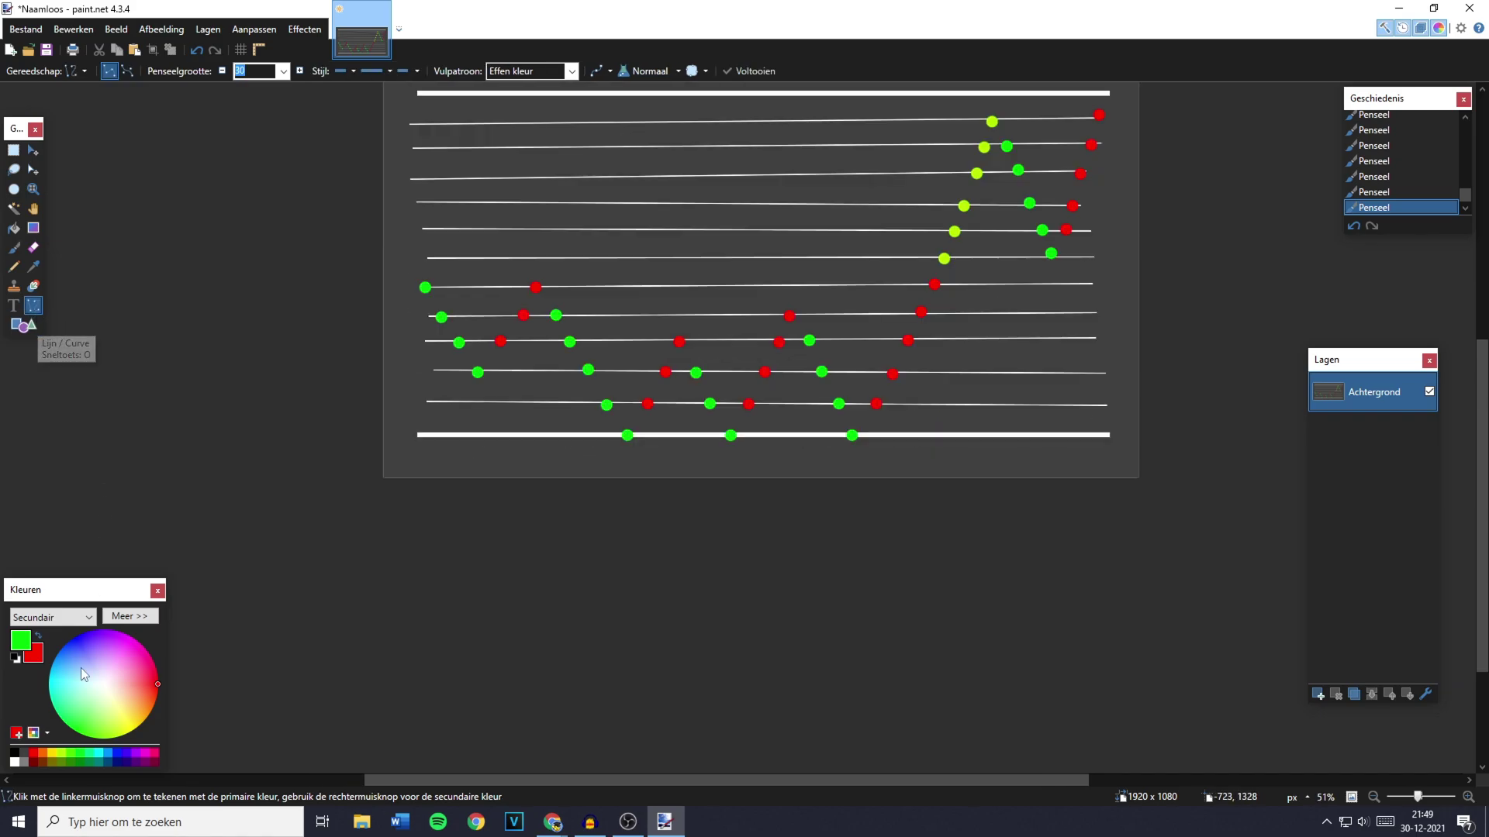
right_click(99, 754)
left_click(38, 635)
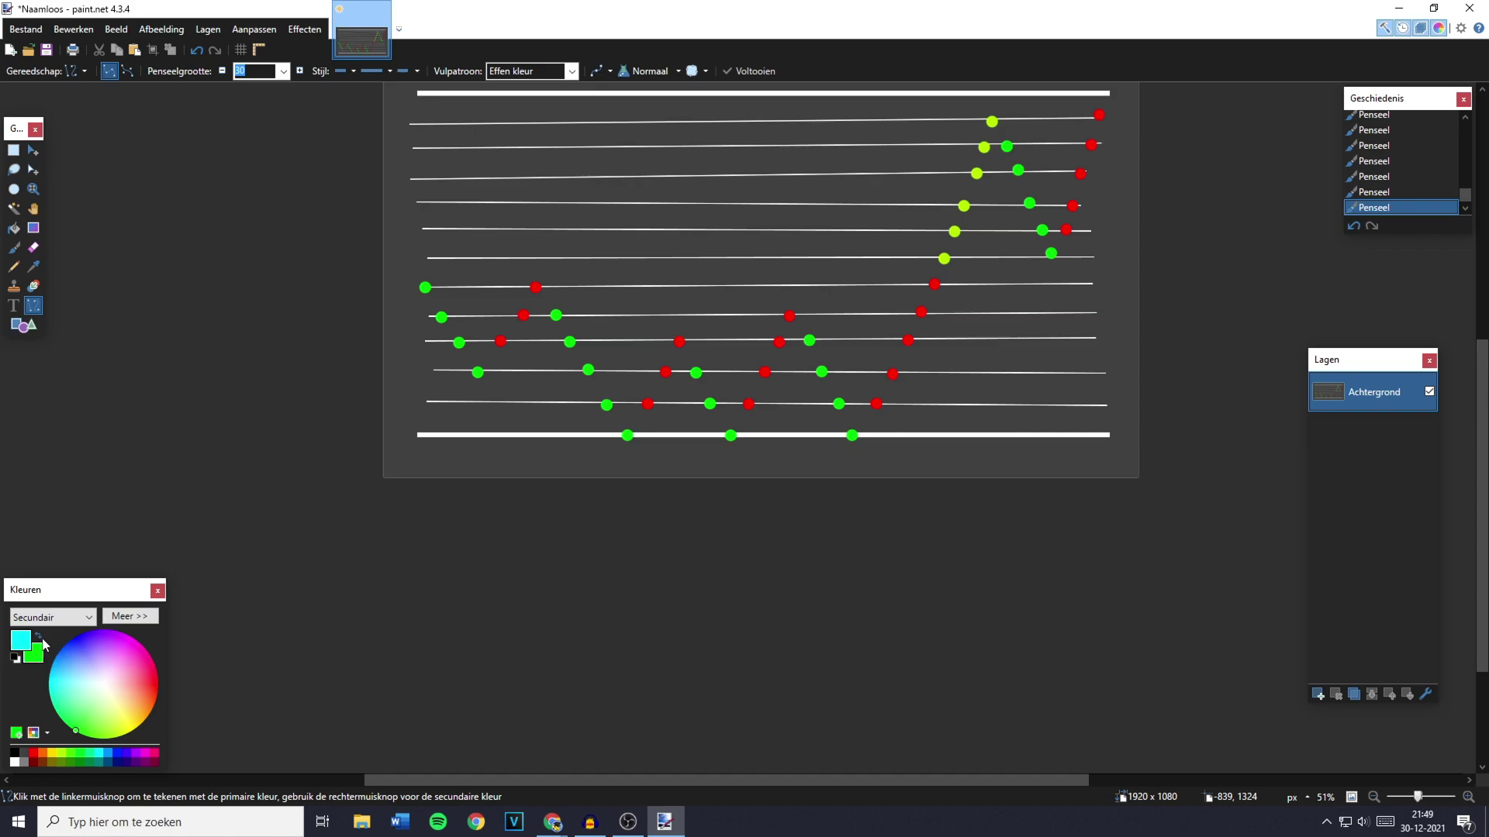
type("9")
scroll(504, 279, "up", 3)
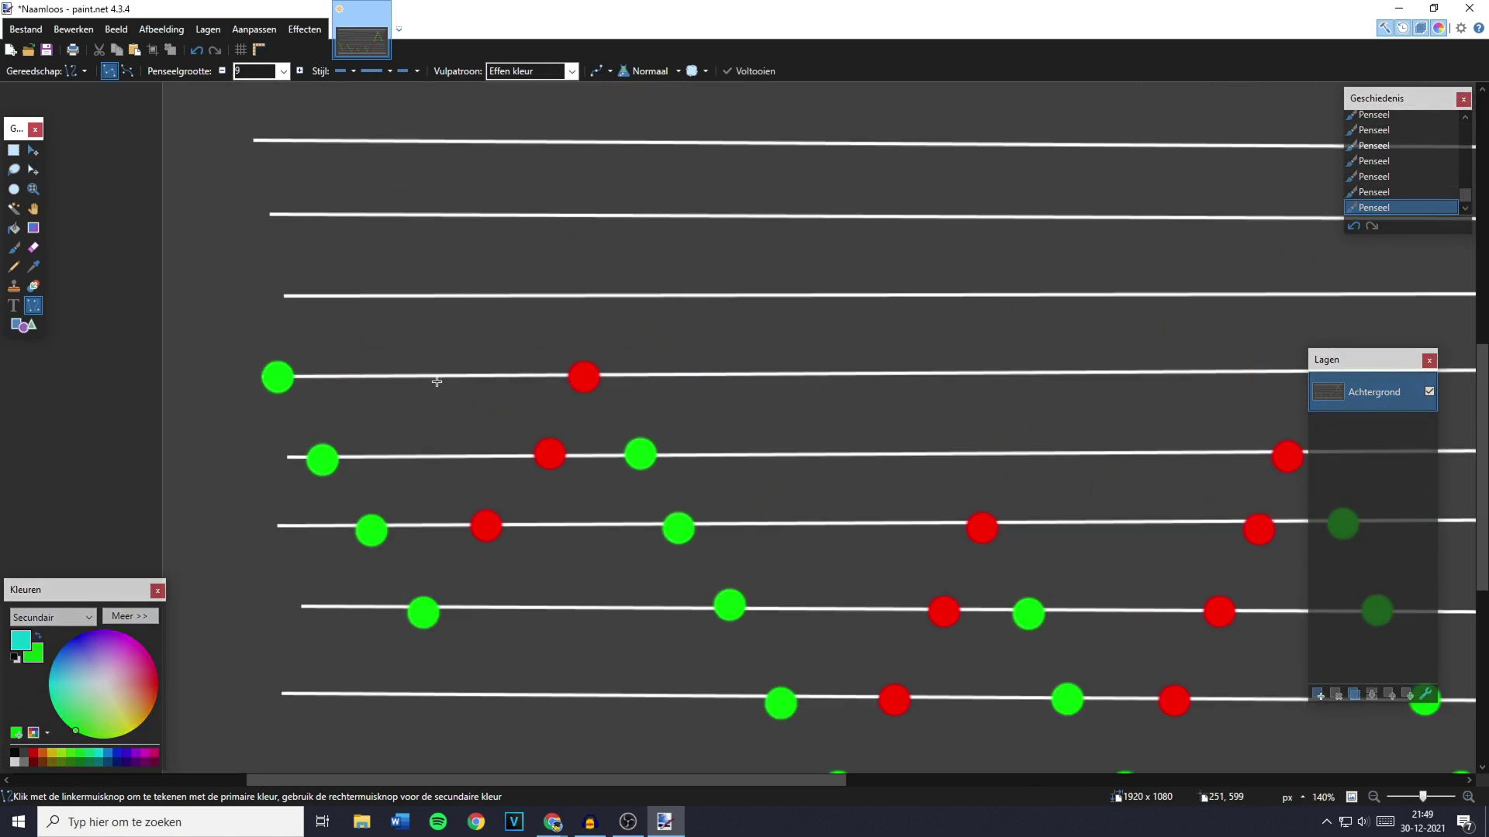
Step: Draw cyan lines linking three green dots to red dots and the leftmost green dot to a yellow-green dot
left_click_drag(425, 516, 482, 435)
mouse_move(377, 438)
left_mouse_down()
mouse_move(515, 359)
mouse_move(545, 360)
left_mouse_up()
left_click_drag(322, 366, 583, 284)
key("Return")
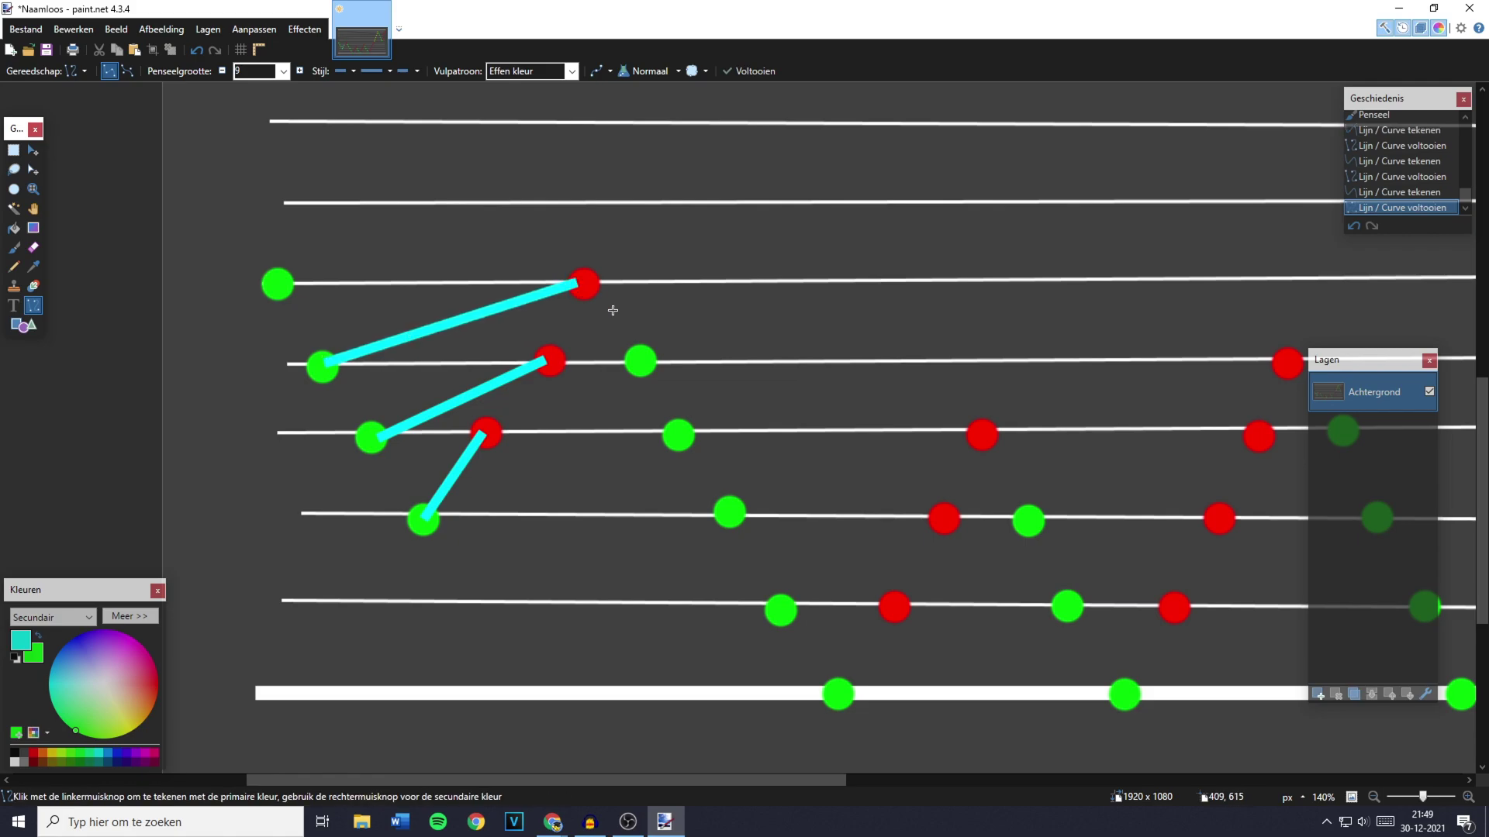
scroll(488, 342, "down", 3)
scroll(356, 299, "up", 3)
scroll(392, 300, "down", 3)
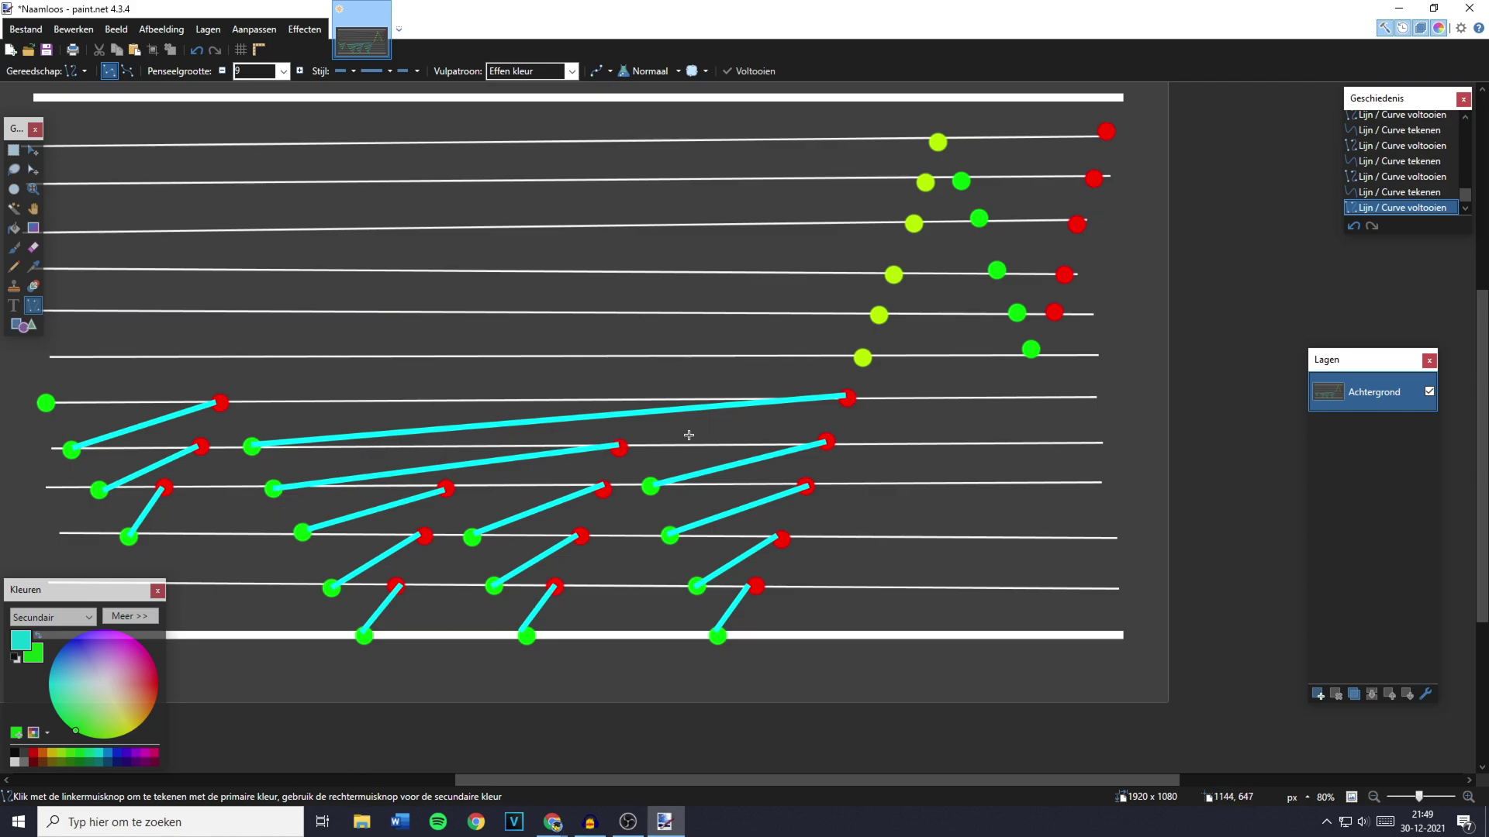
scroll(689, 435, "up", 2)
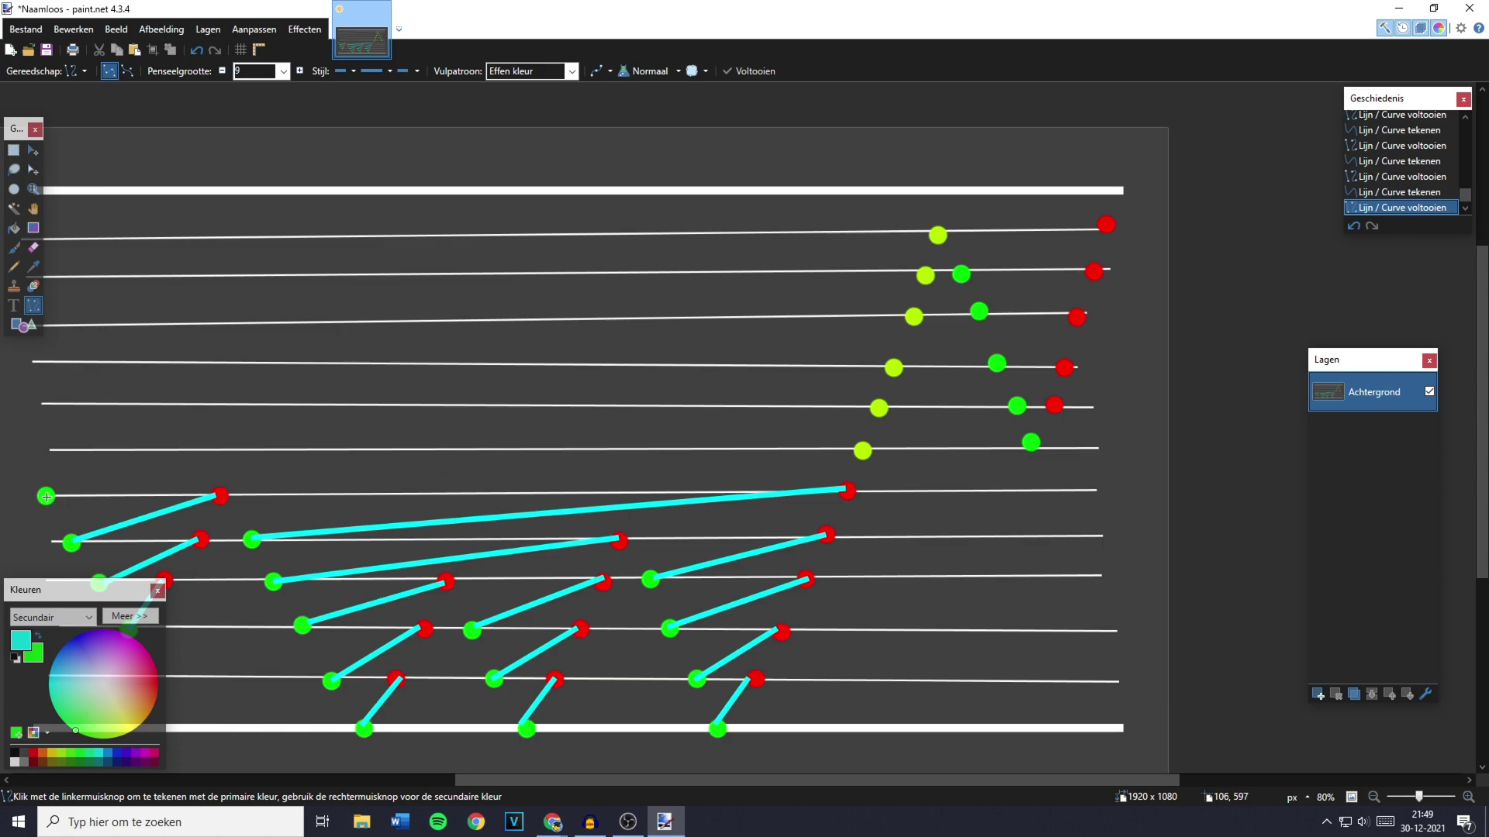
left_click_drag(46, 496, 862, 448)
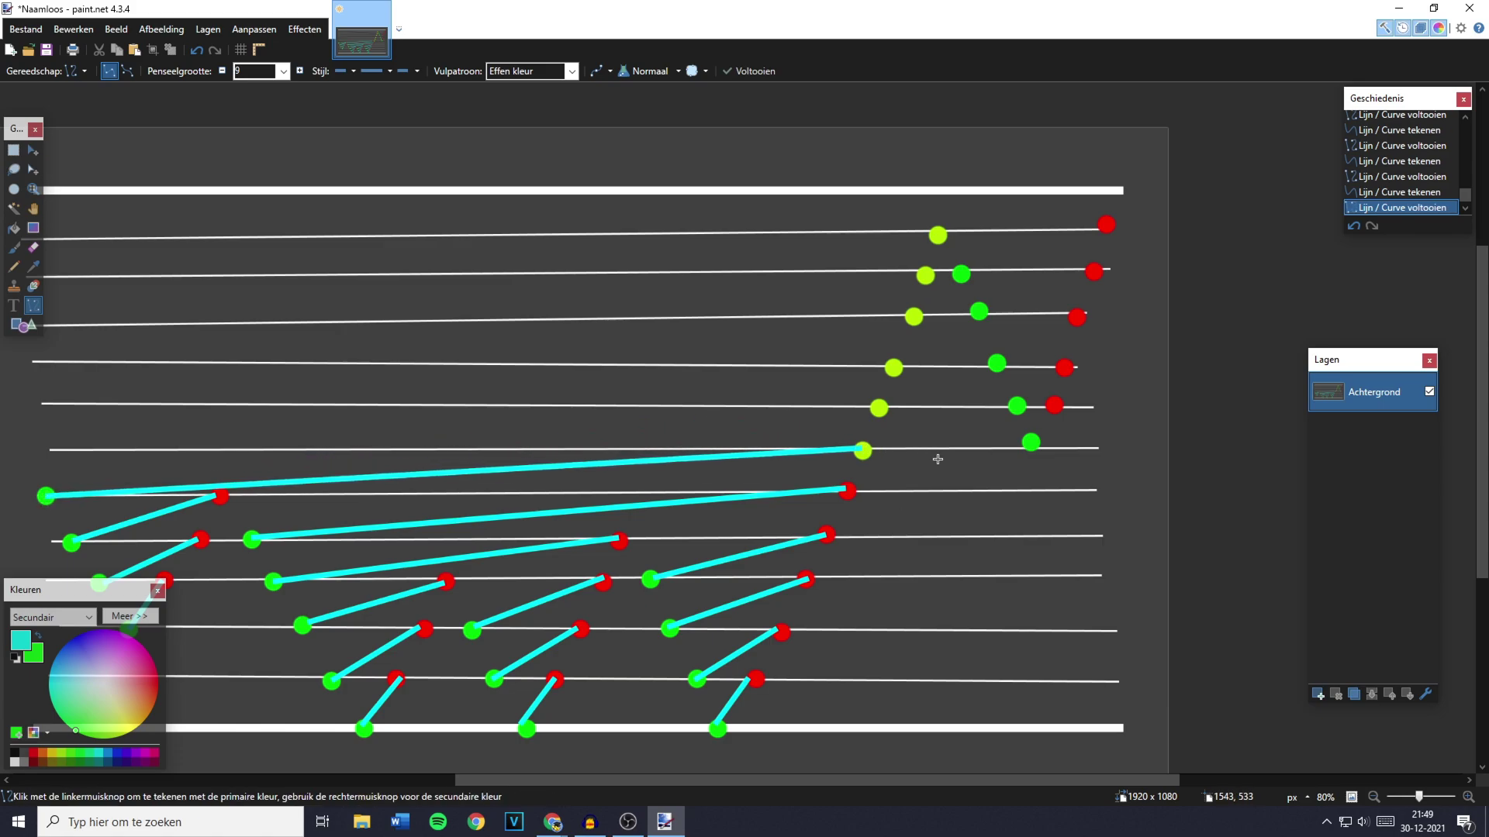
scroll(862, 448, "up", 5)
scroll(688, 439, "down", 8)
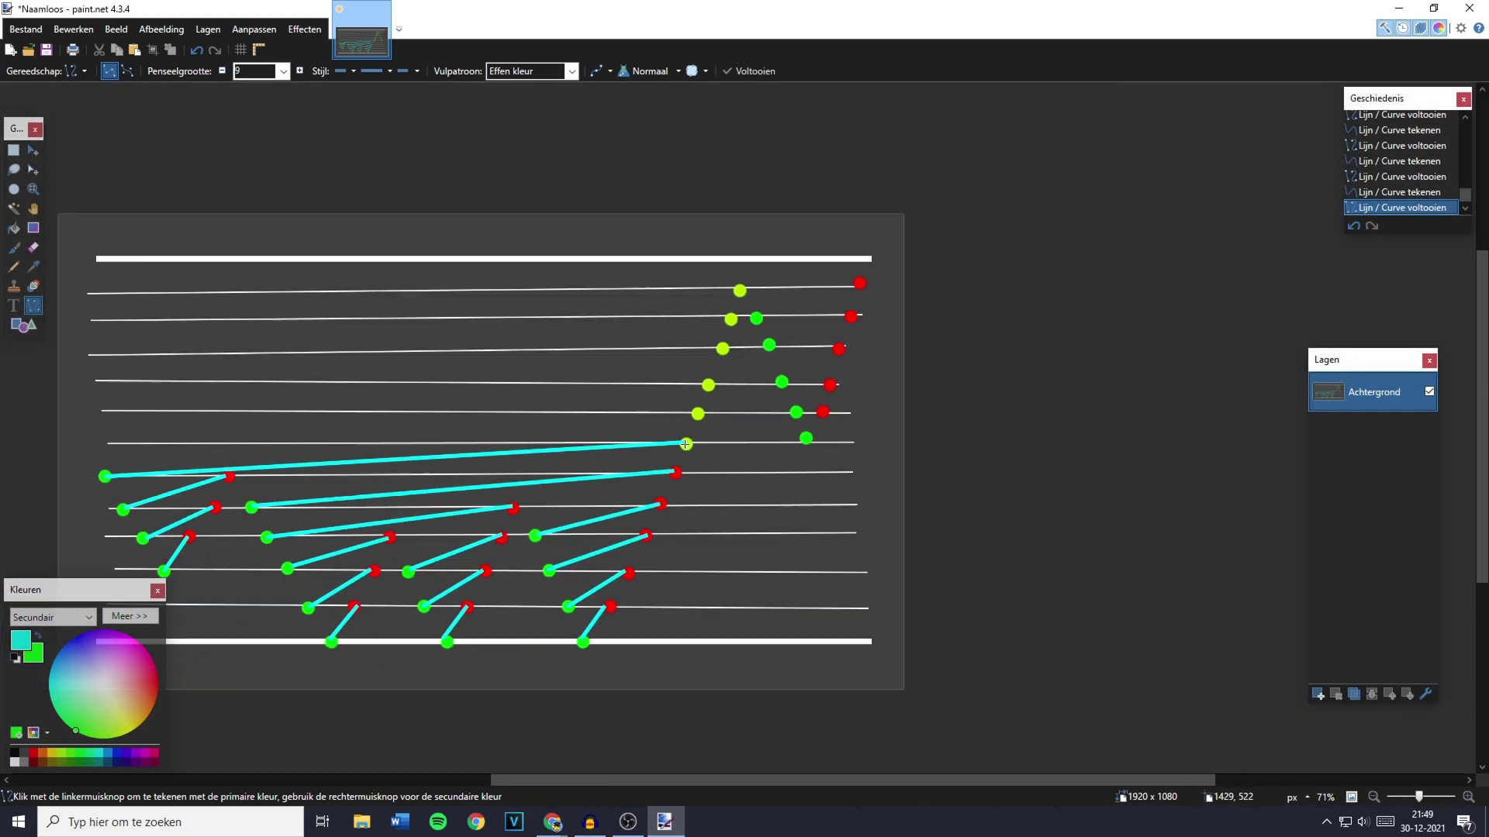
scroll(668, 537, "up", 6)
Step: Link five more green dots to red dots in the upper rows with cyan lines and commit
left_click_drag(668, 537, 719, 450)
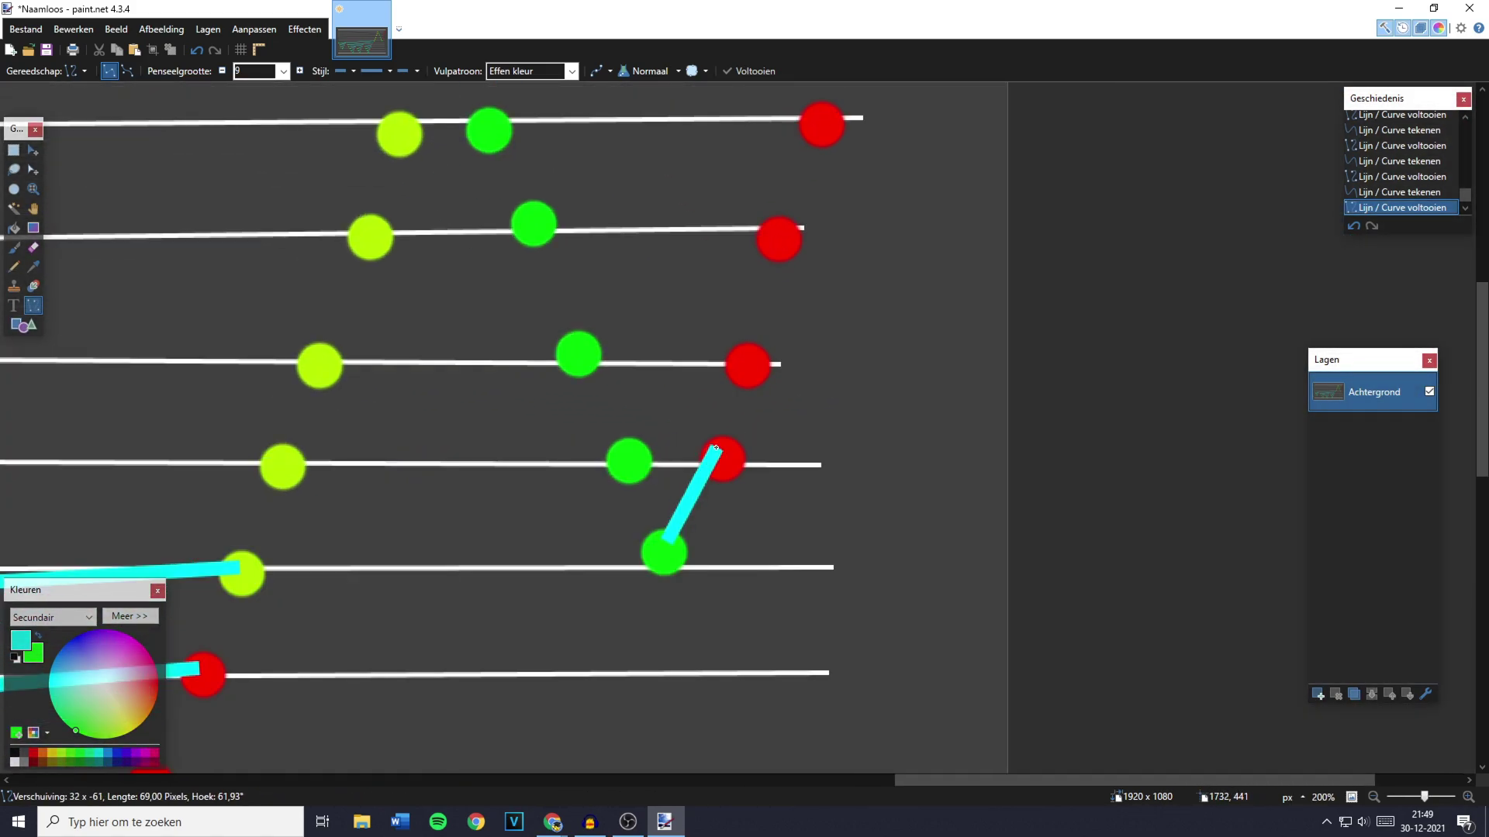
left_click_drag(630, 458, 750, 361)
left_click_drag(579, 351, 791, 235)
scroll(791, 235, "up", 3)
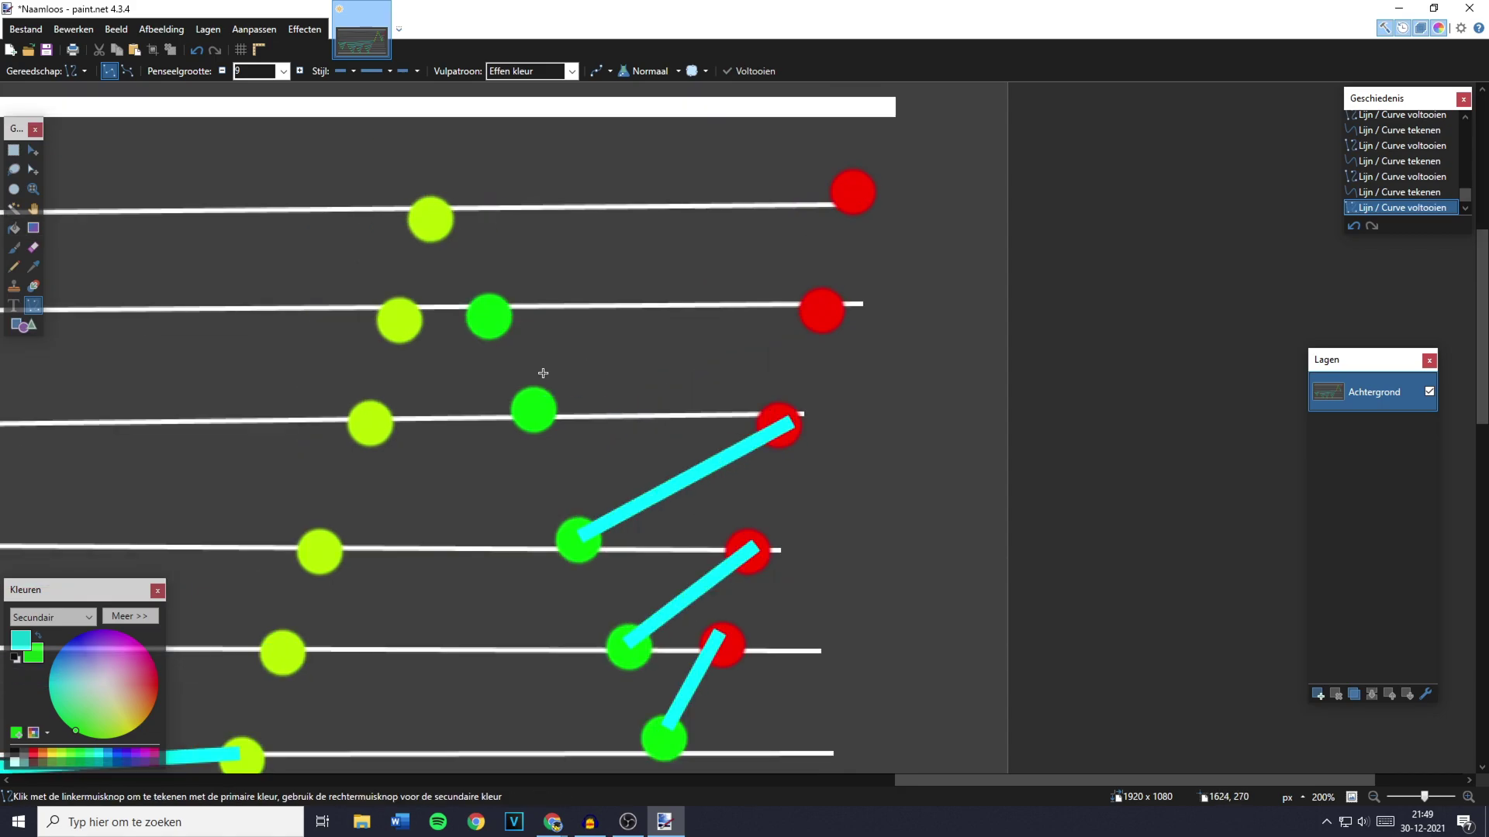
left_click_drag(535, 401, 828, 314)
left_click_drag(493, 313, 853, 188)
key("Return")
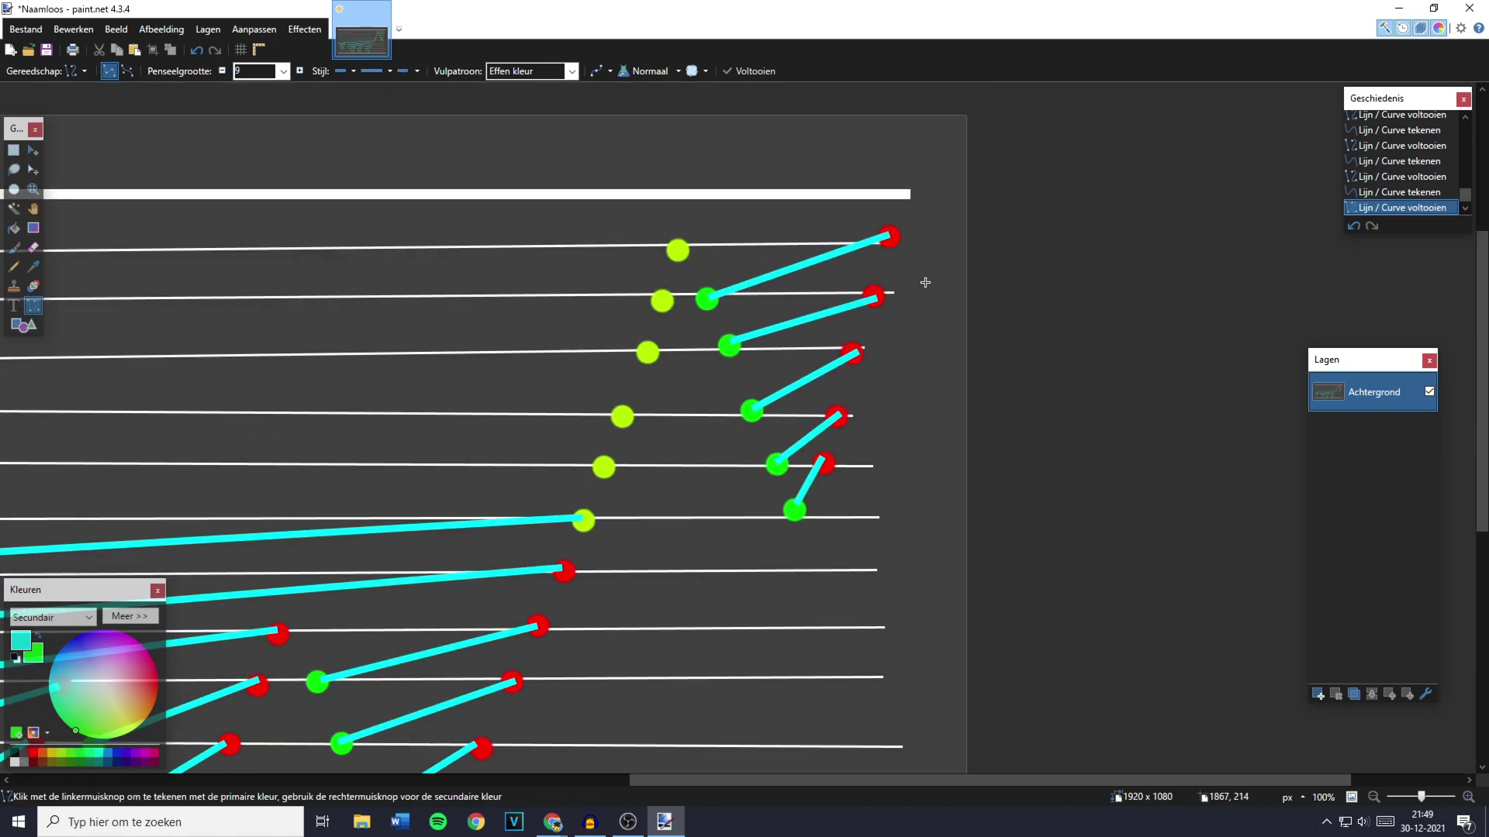
scroll(921, 279, "down", 6)
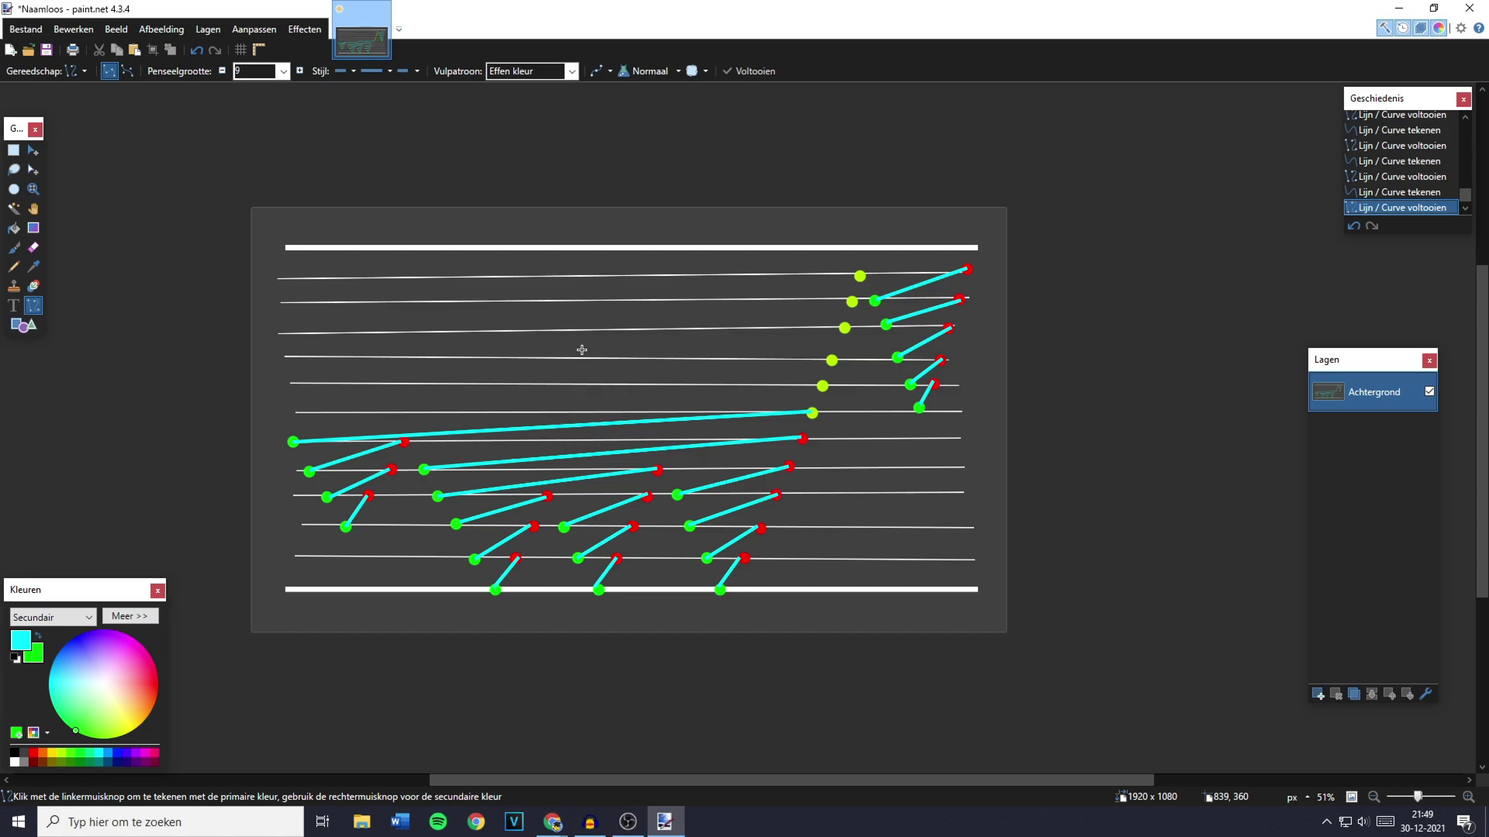
Step: Rectangle-select two strips and then the whole grid diagram, deselecting after each
key("s")
left_click_drag(291, 241, 962, 253)
left_click(964, 333)
left_click_drag(967, 416, 293, 416)
left_click(295, 423)
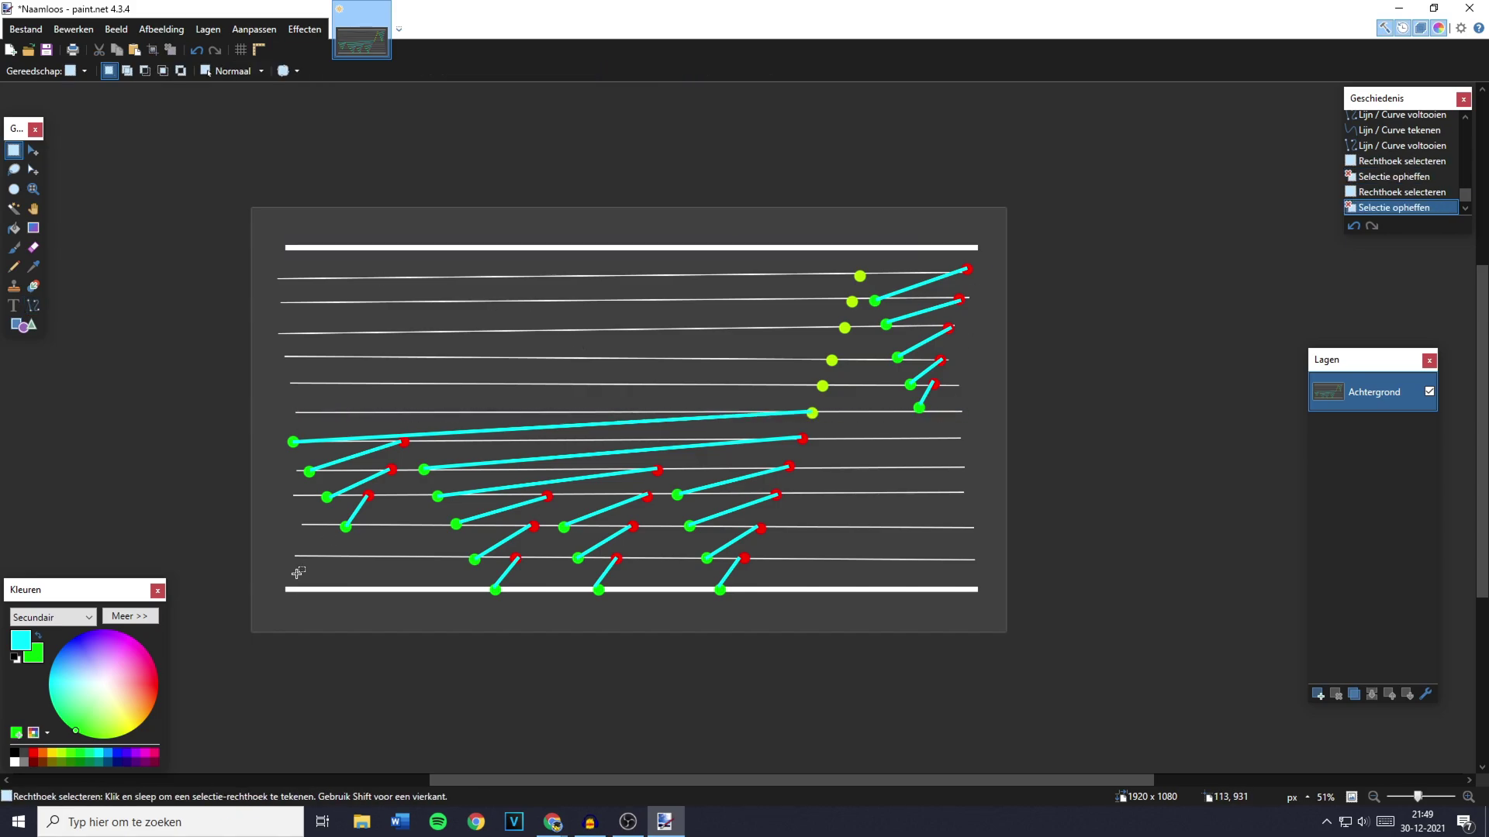
mouse_move(279, 586)
left_mouse_down()
mouse_move(980, 587)
mouse_move(280, 246)
left_mouse_up()
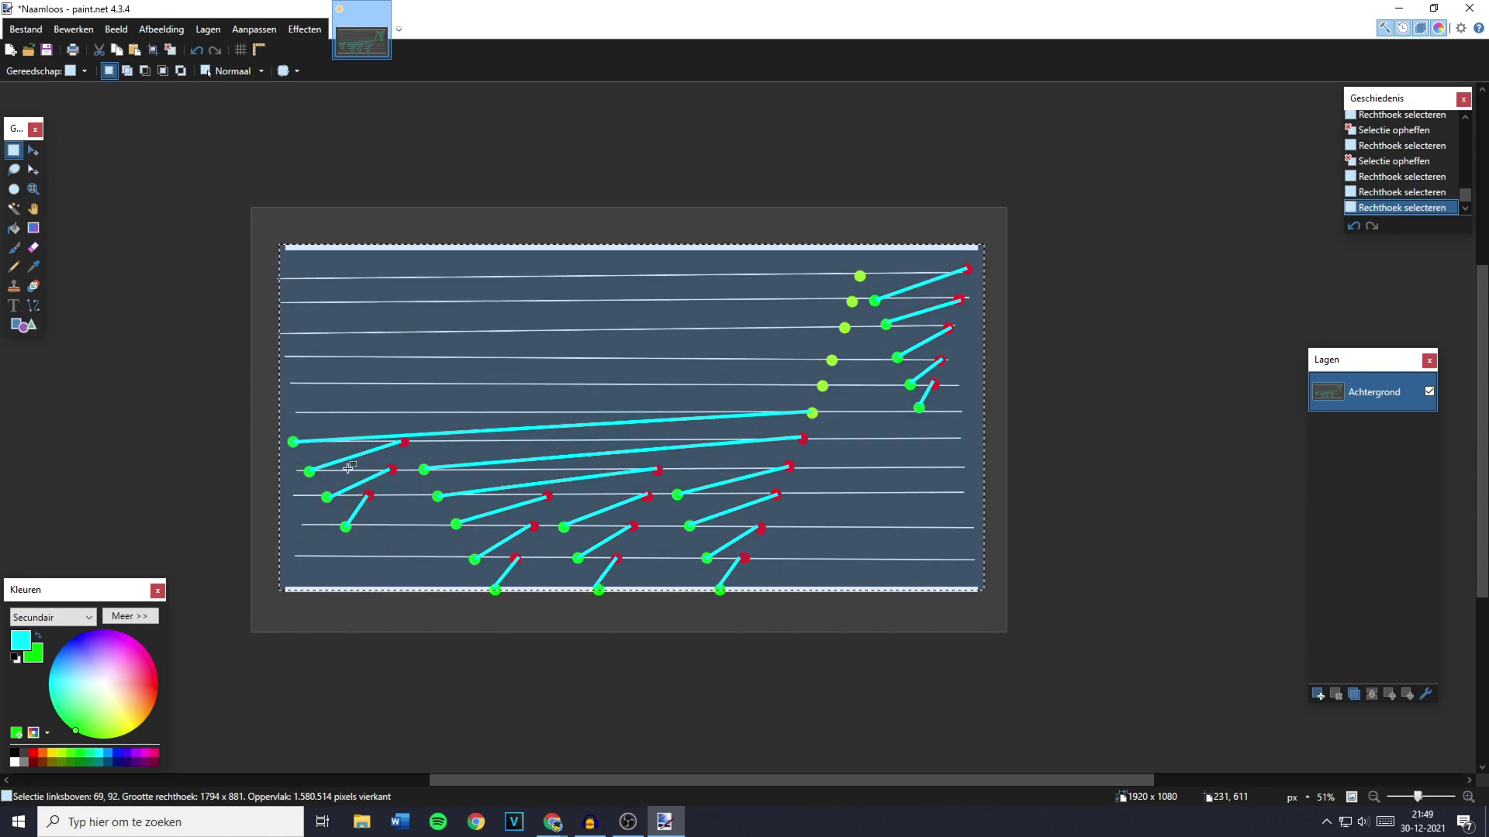
left_click(516, 468)
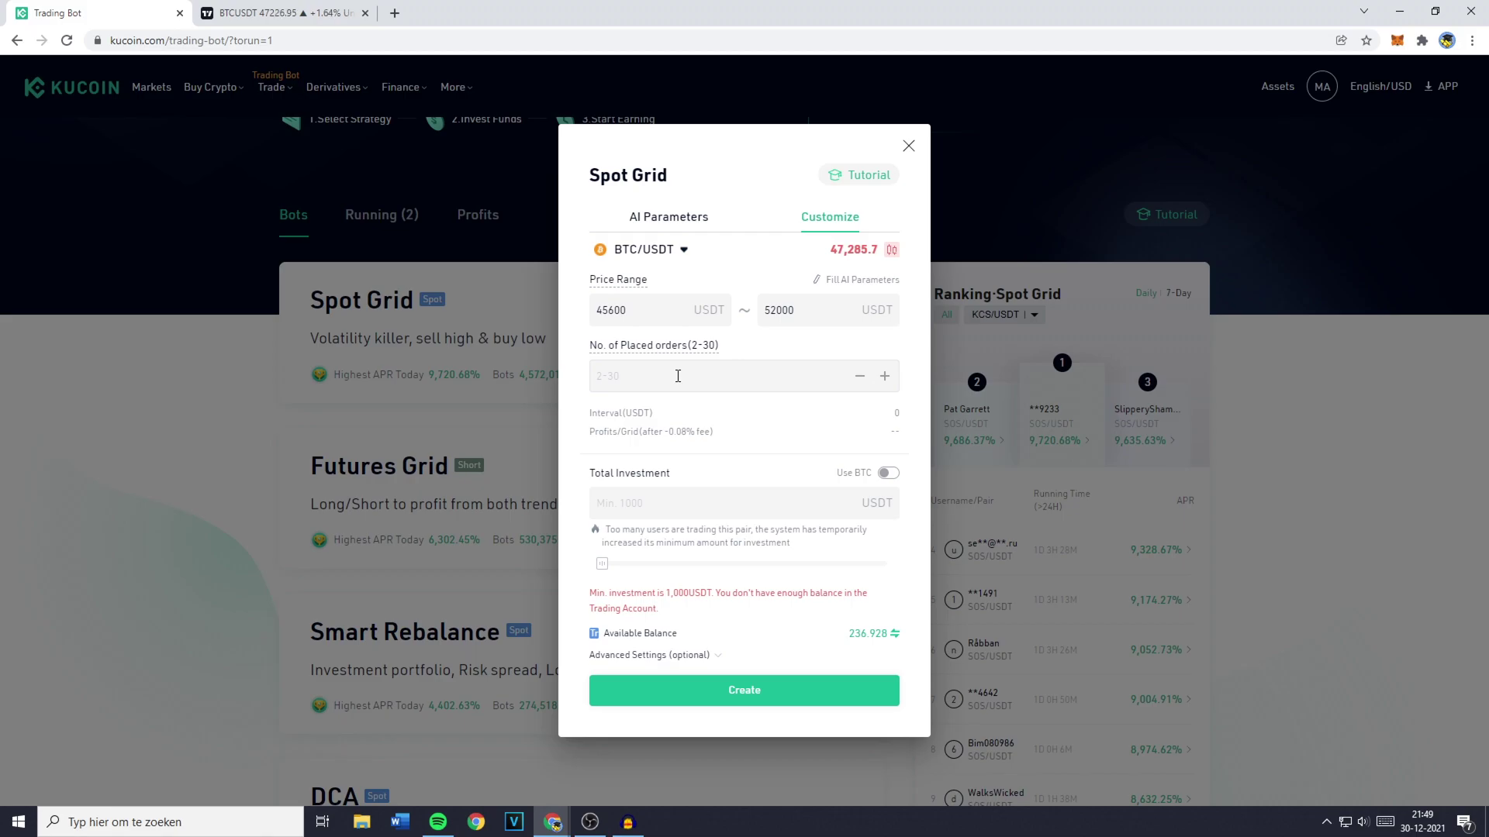
Step: Set the number of placed orders for the BTC/USDT Spot Grid to 30
left_click(678, 376)
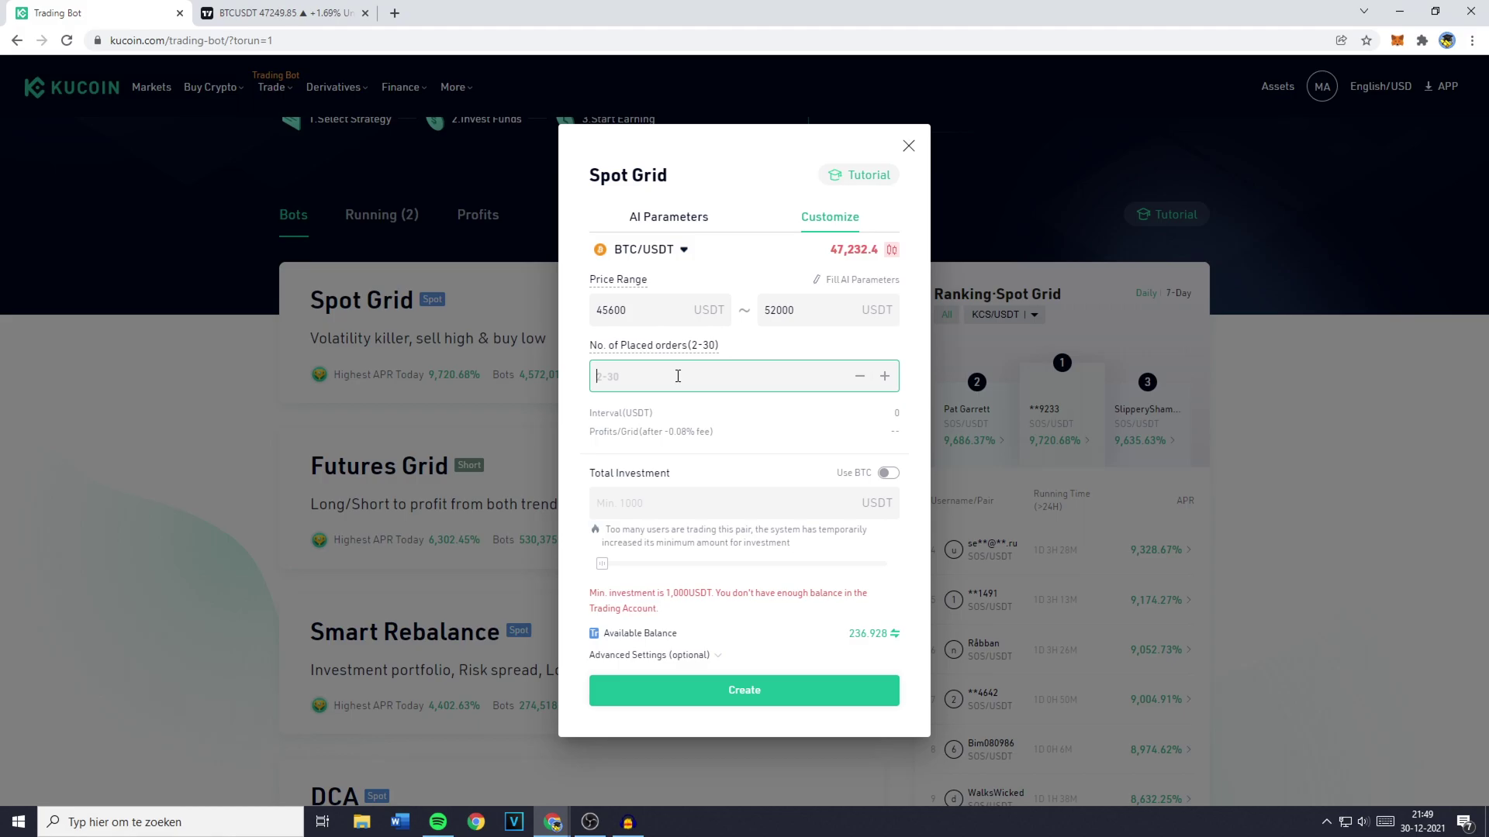
type("30")
left_click(772, 359)
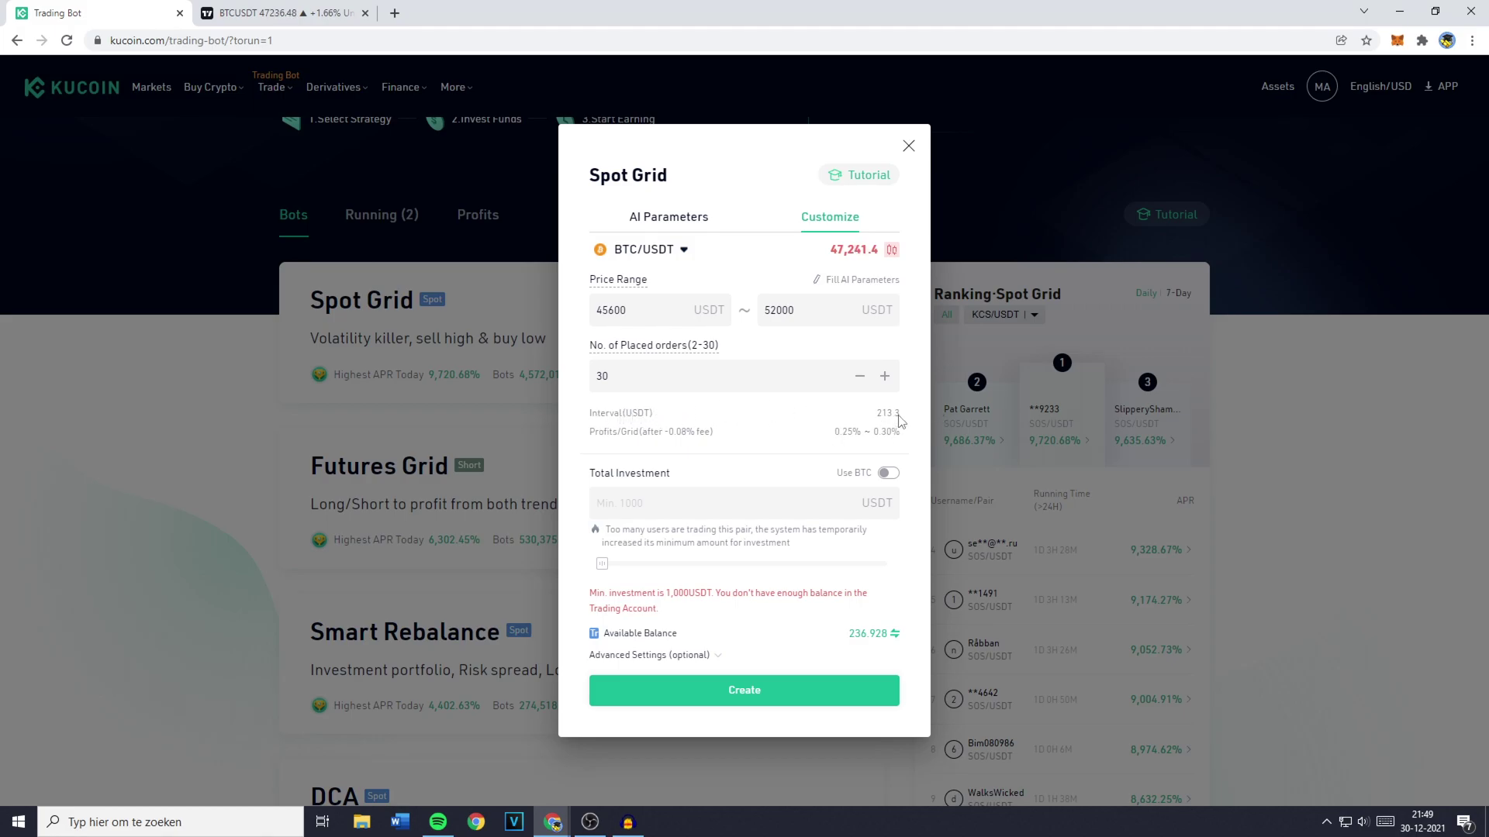
double_click(678, 376)
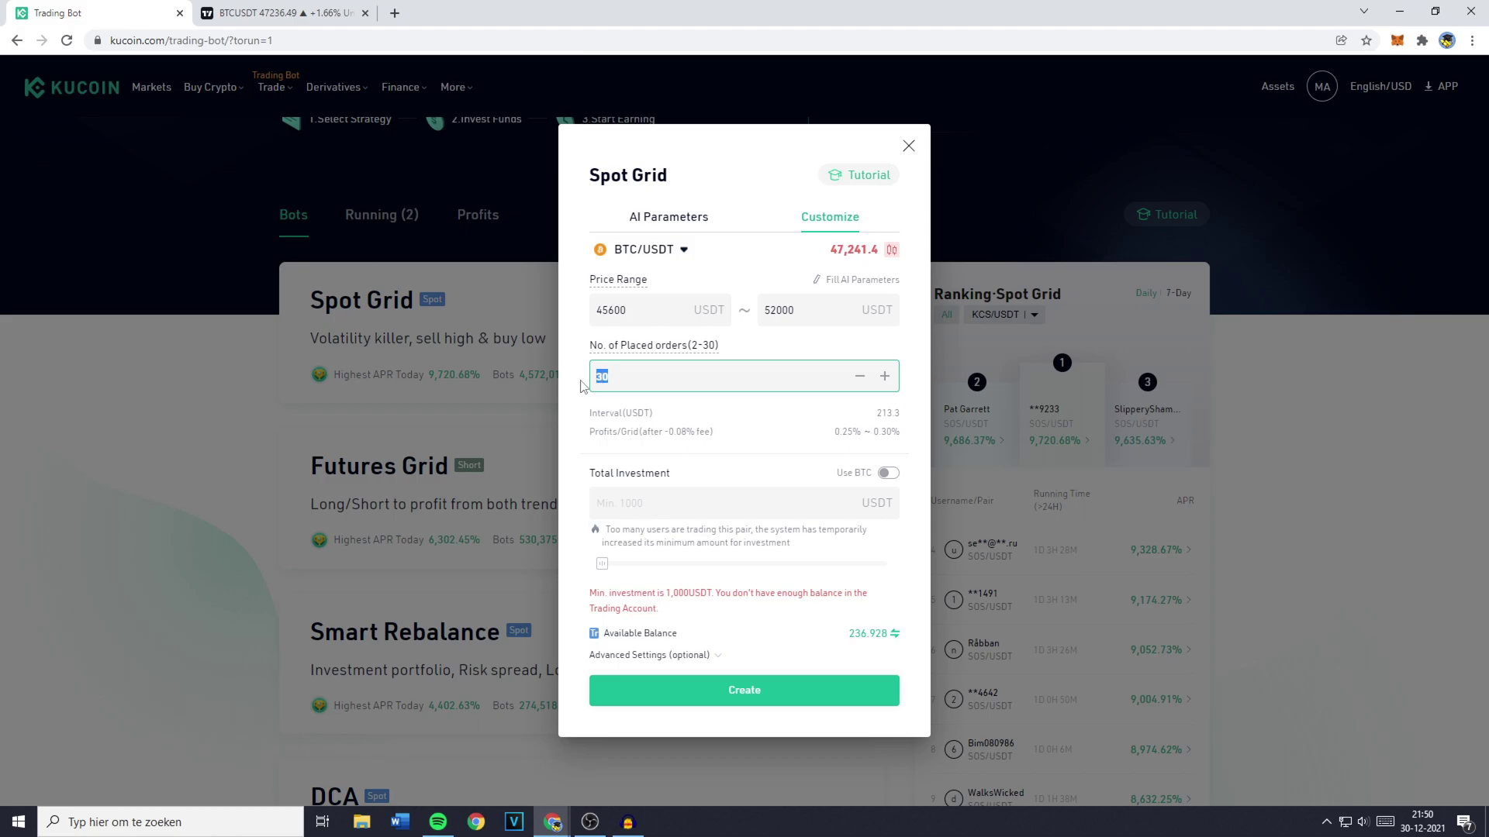
type("530")
left_click(721, 444)
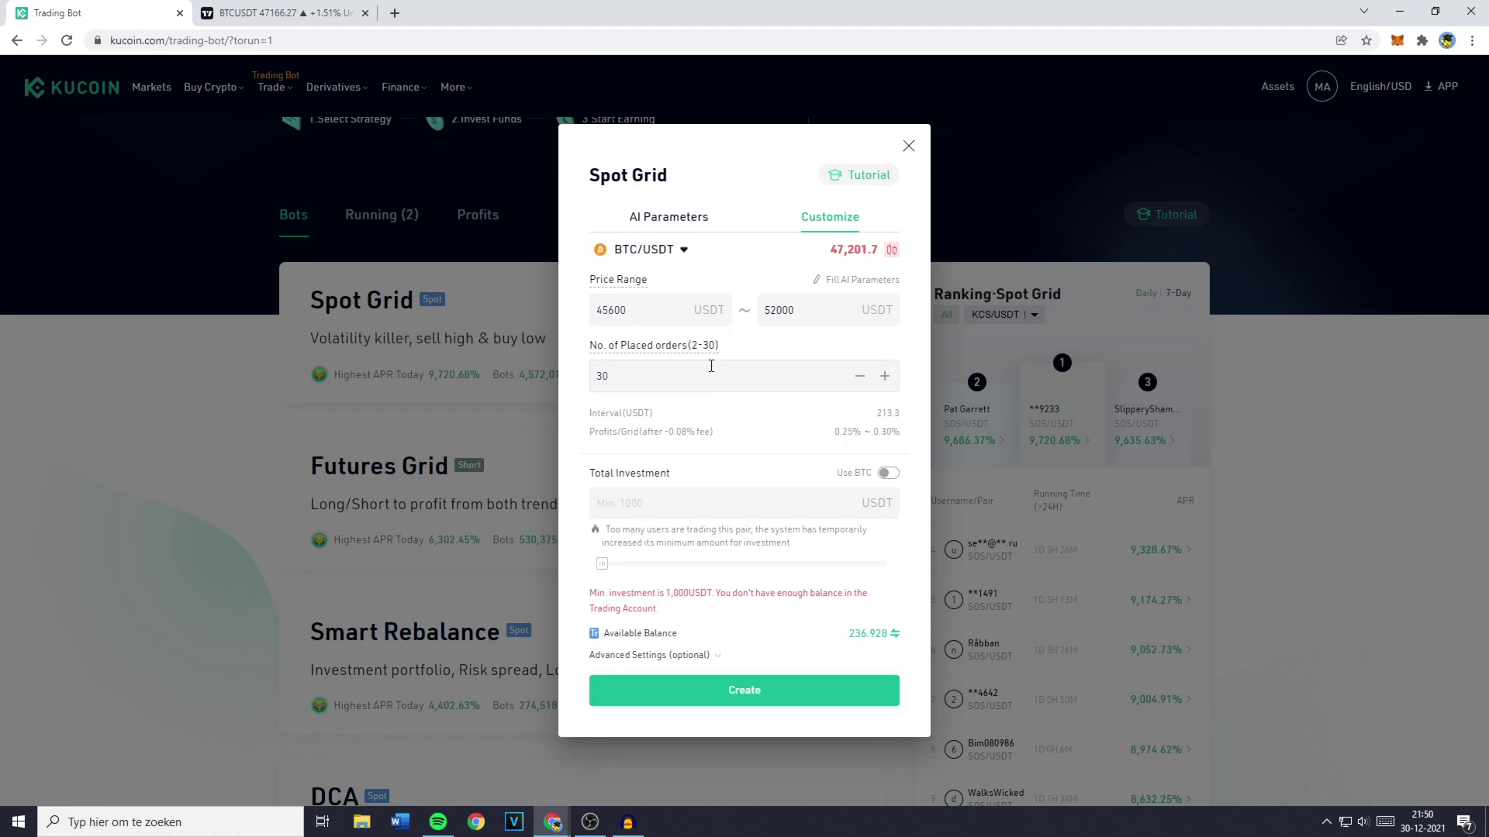
Step: Enter a 1000 USDT total investment, decline the Use BTC prompt, and expand Advanced Settings
left_click(682, 511)
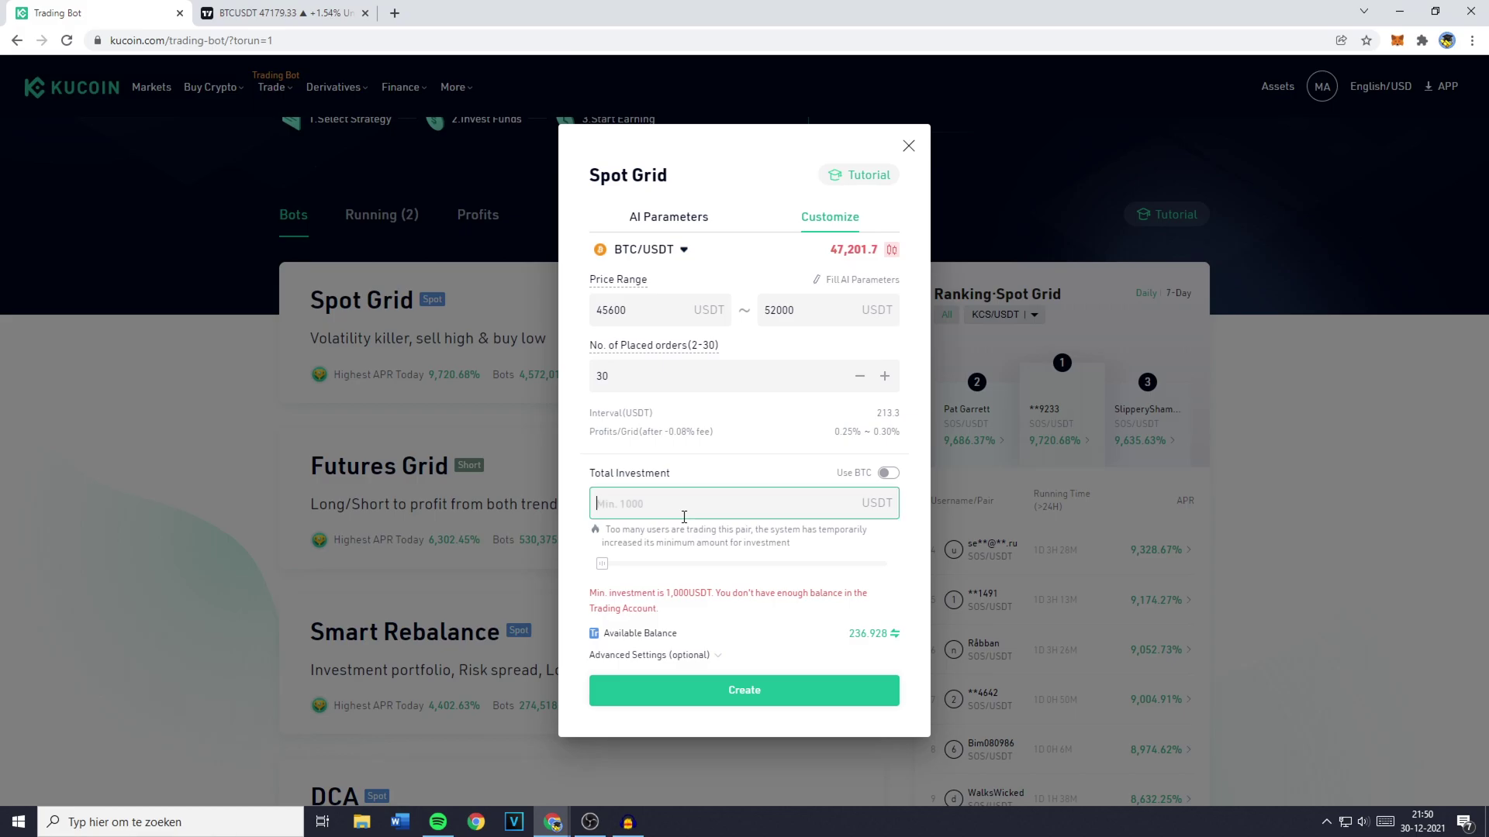
type("1000")
left_click(884, 489)
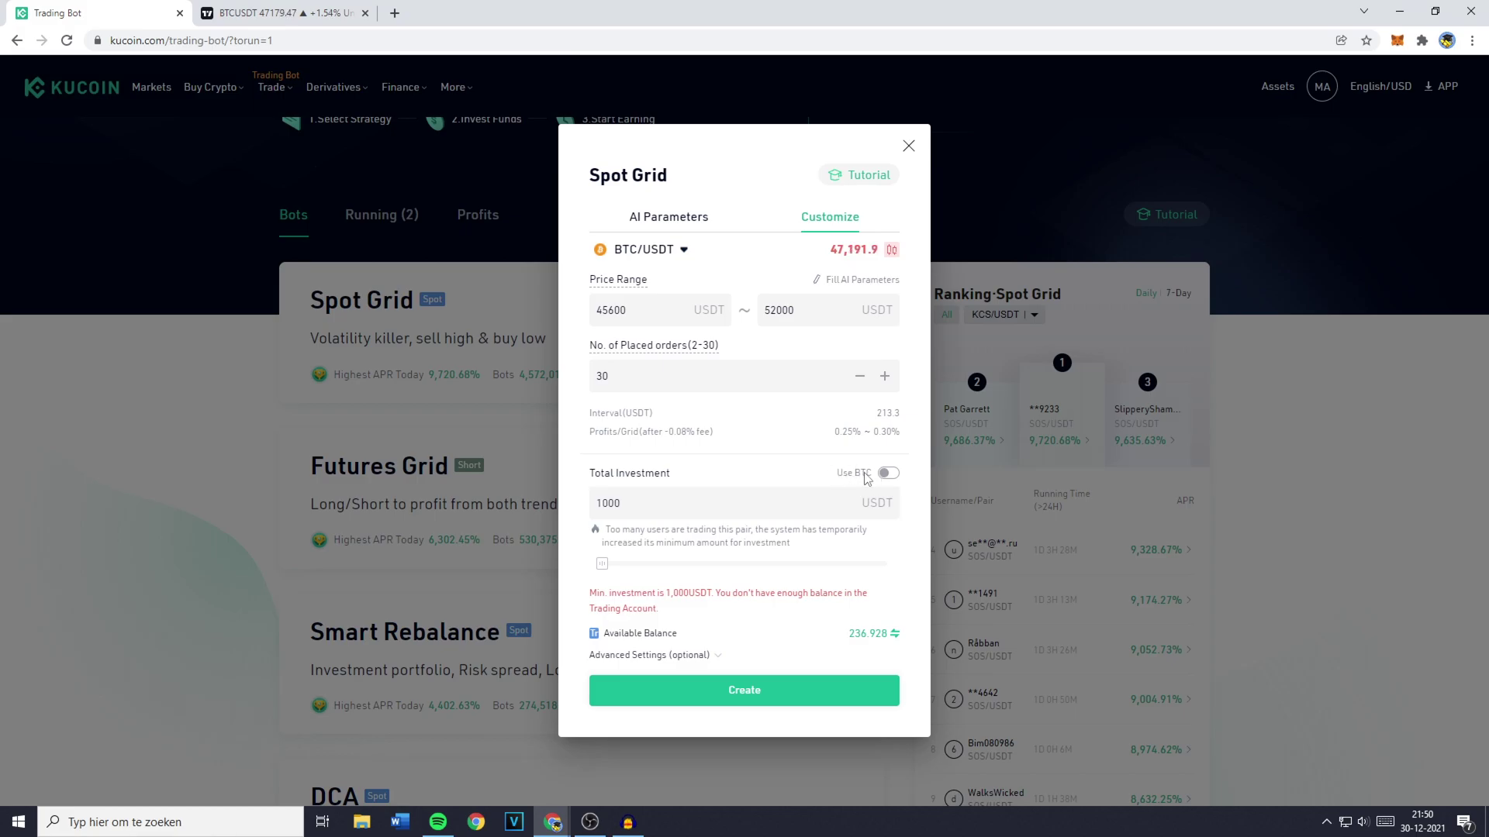
left_click(883, 474)
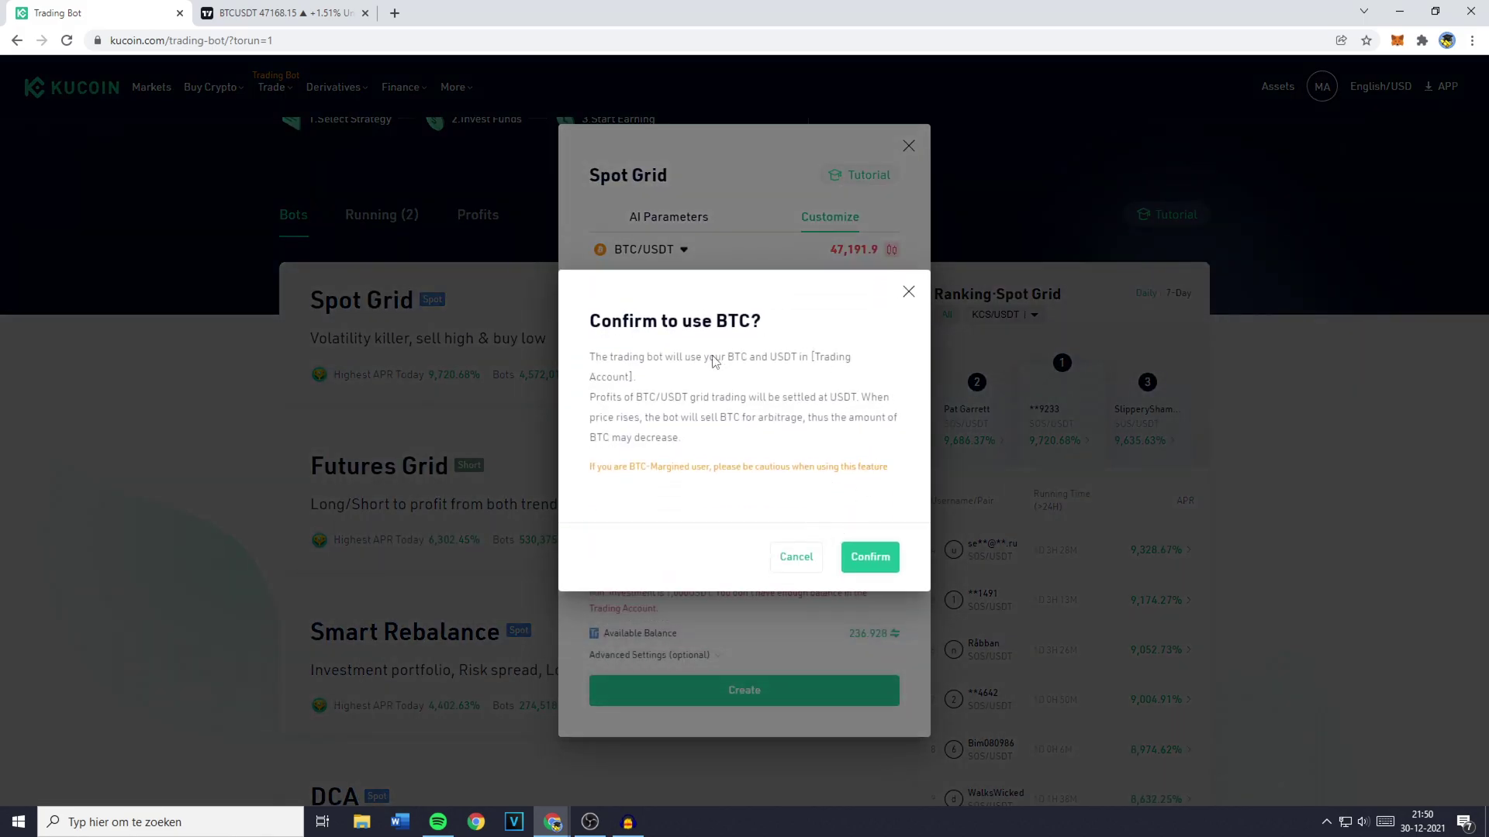
left_click(907, 292)
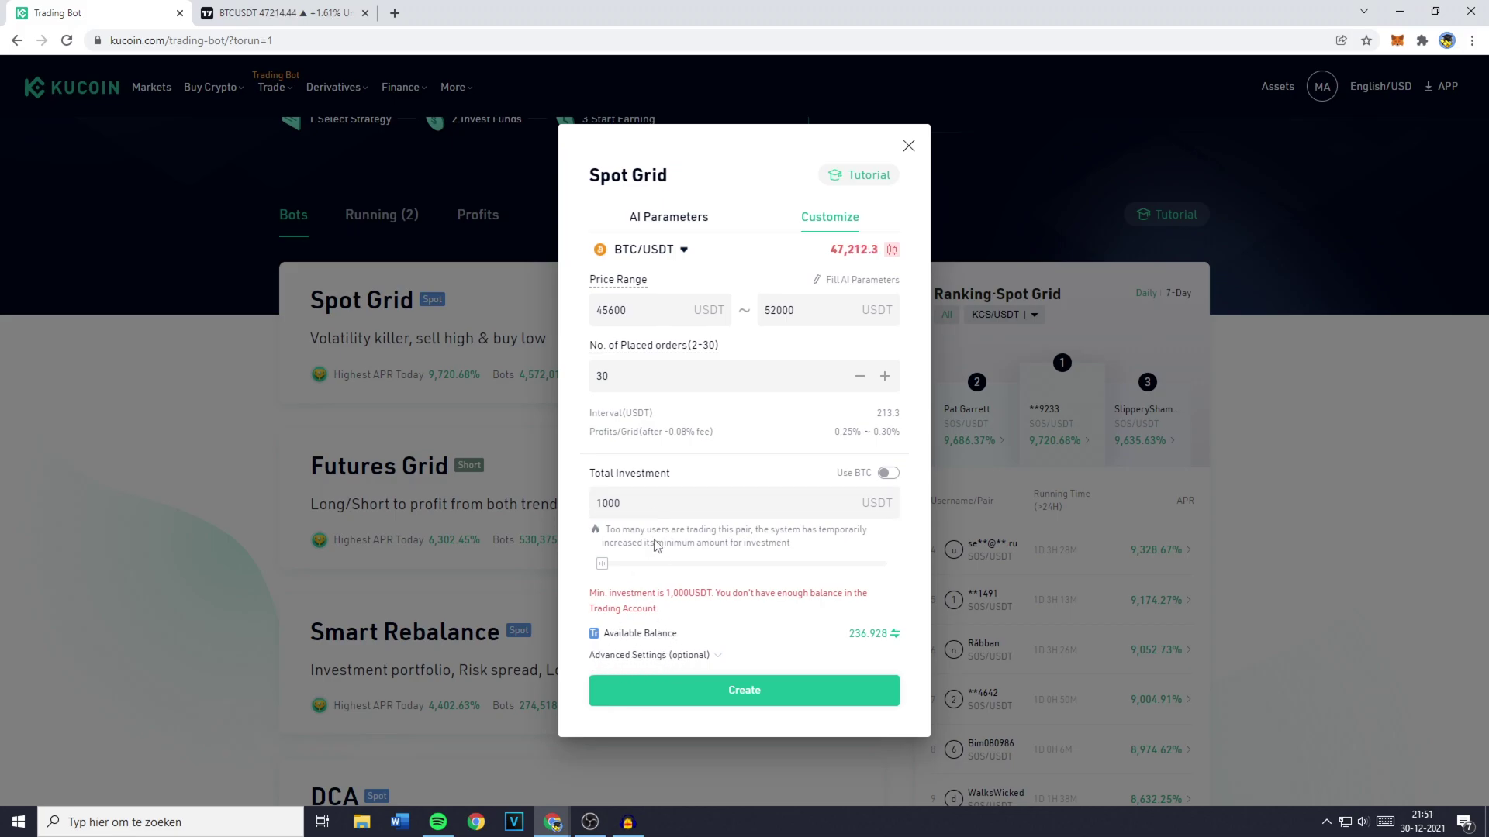
left_click(632, 655)
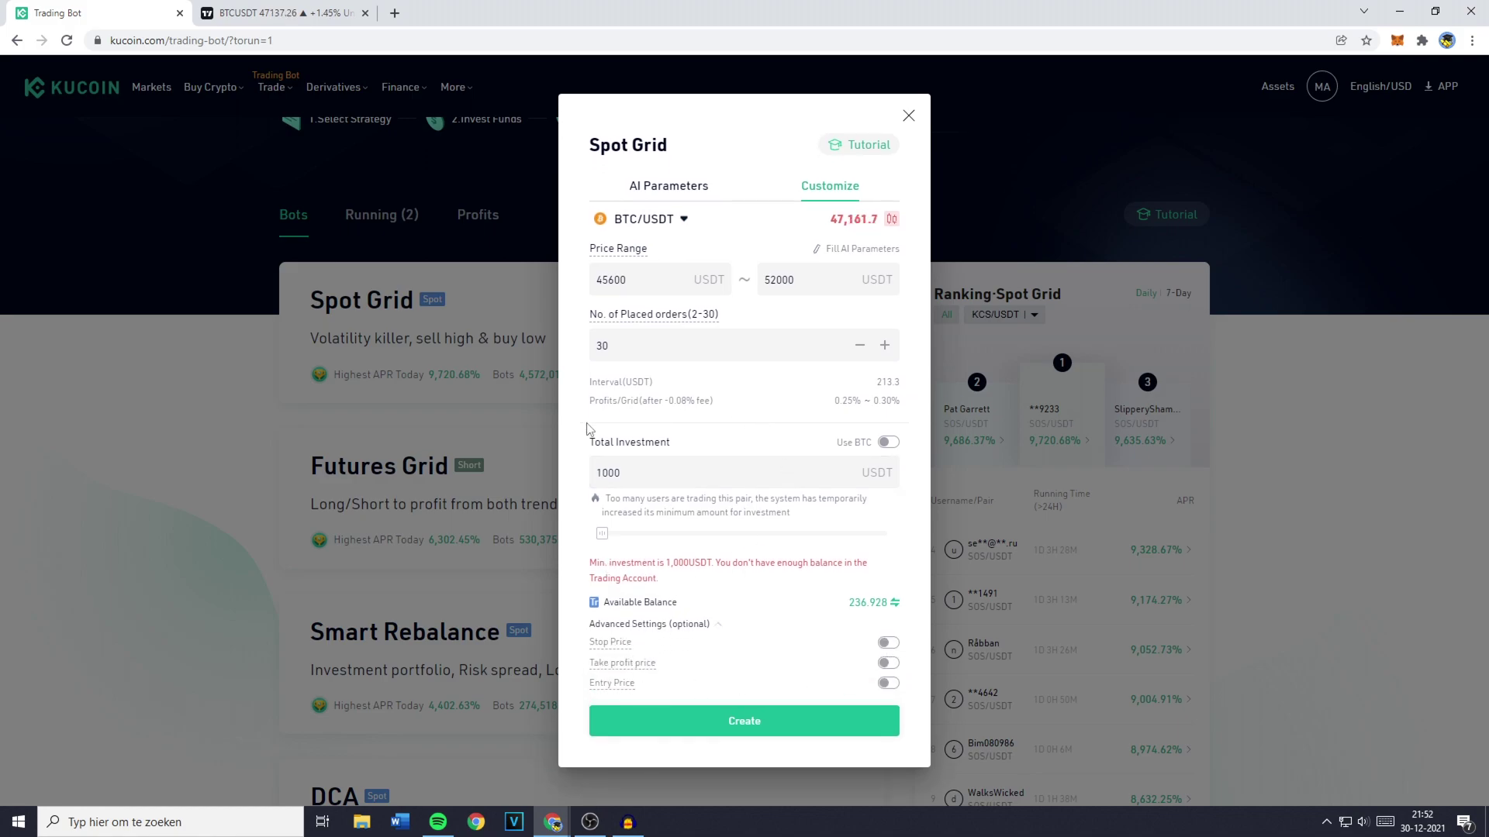
Step: On the TradingView BTCUSDT chart, drag the 49536.16 level line down and delete it
key("ctrl+Tab")
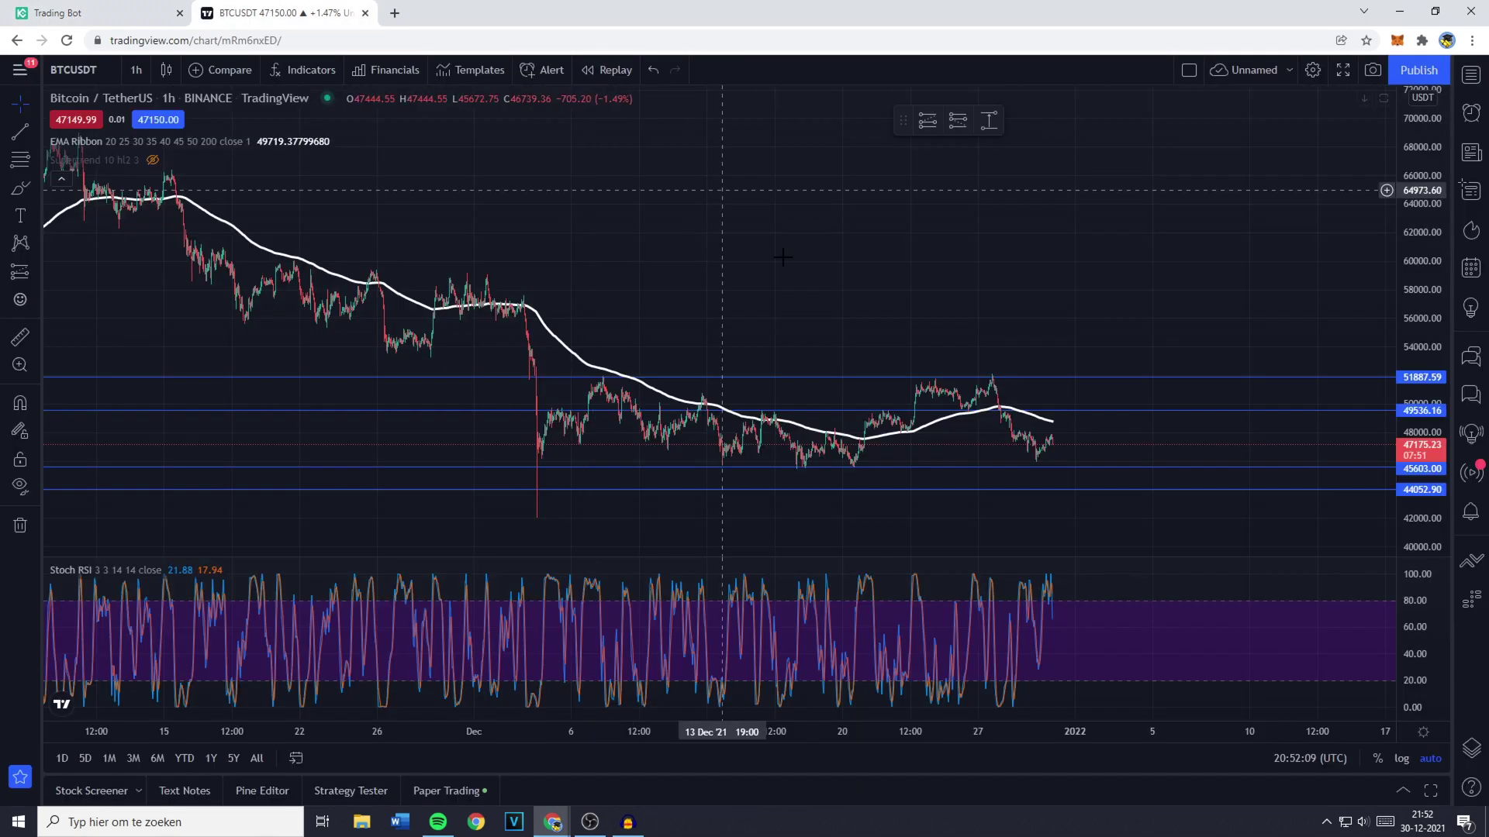
scroll(860, 437, "up", 3)
scroll(857, 440, "down", 2)
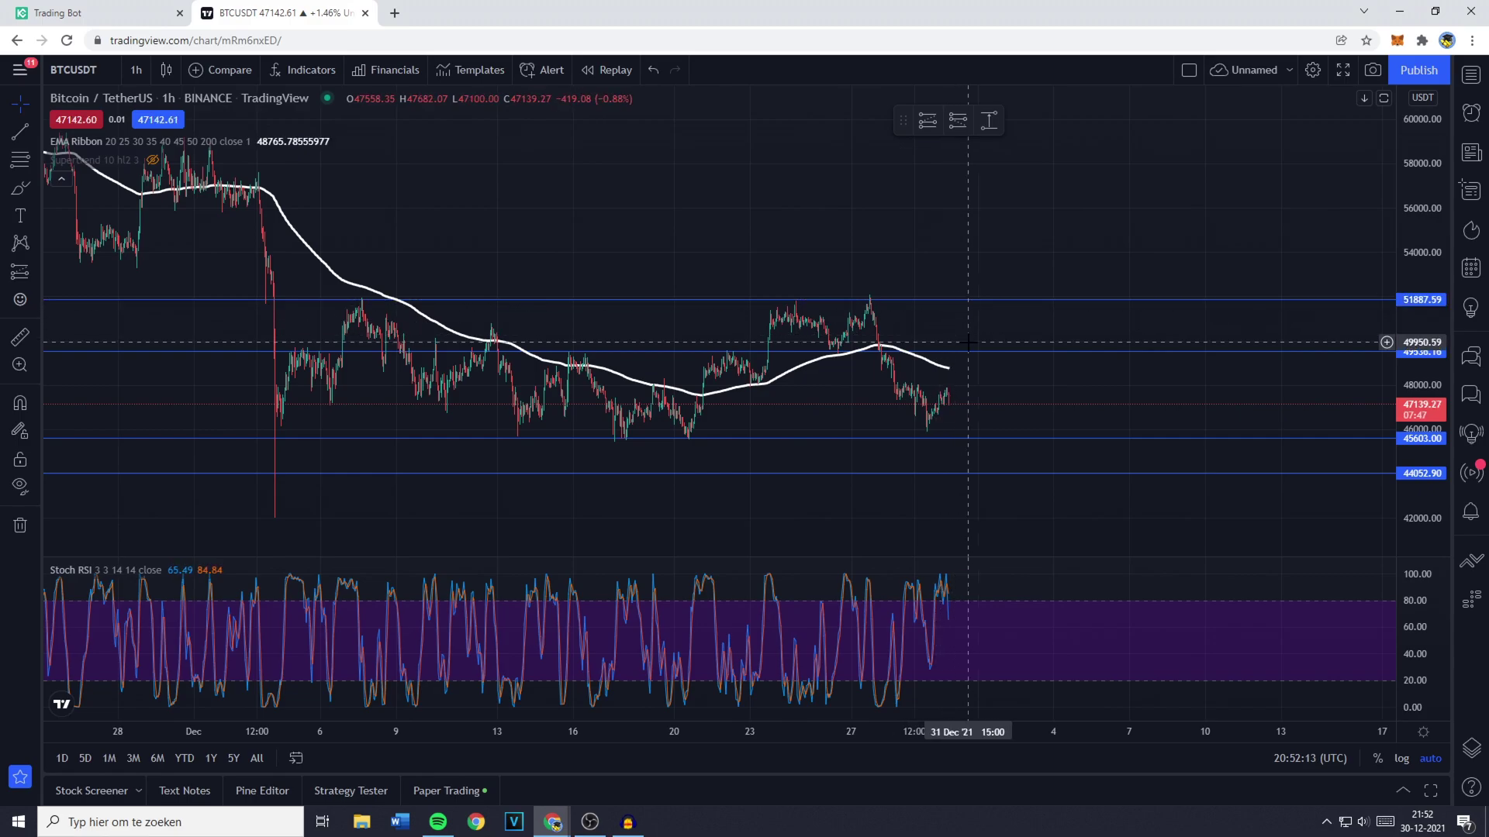
left_click_drag(963, 353, 952, 473)
key("Delete")
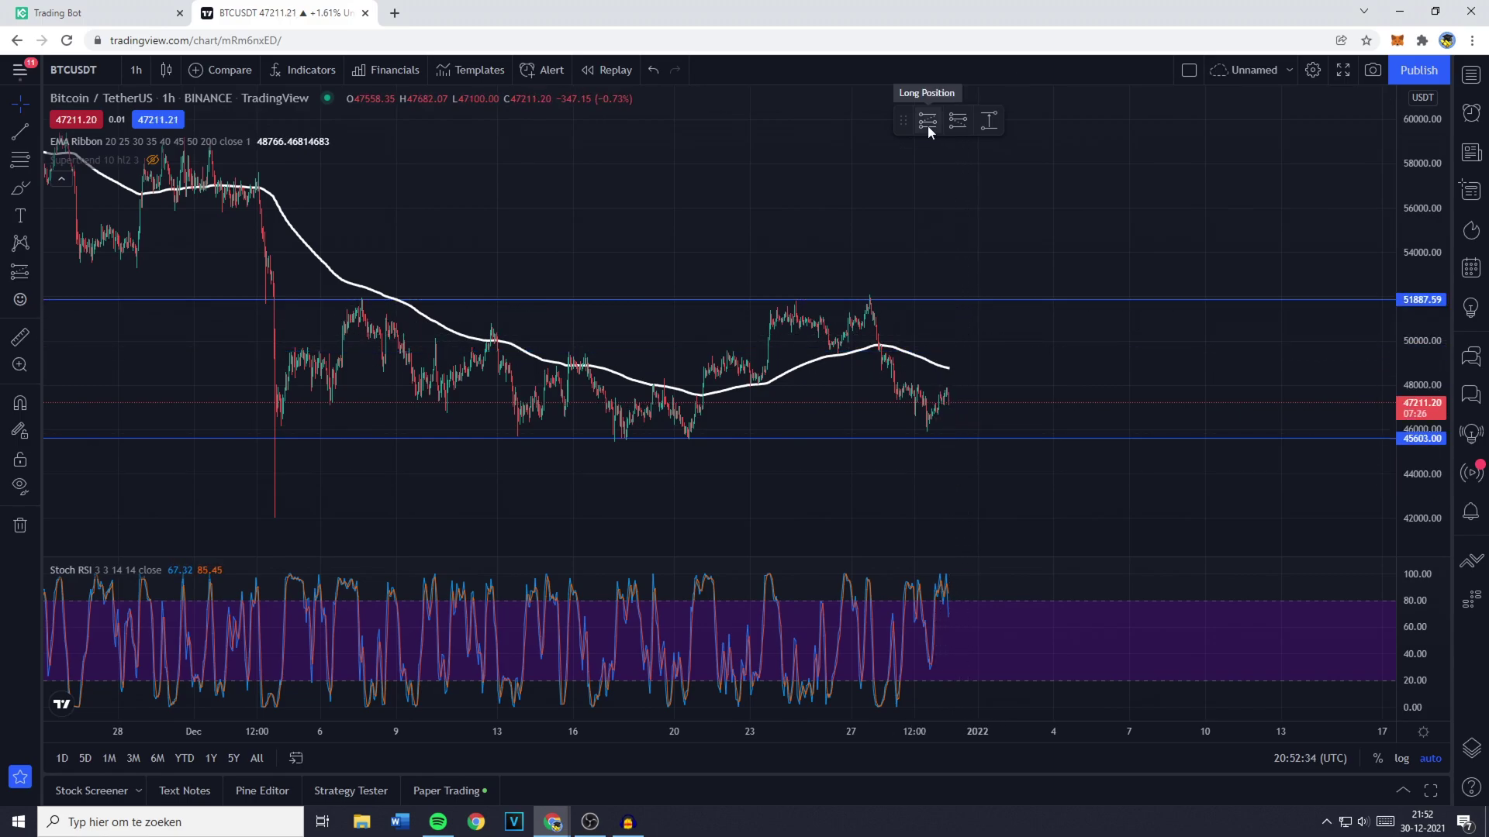
Step: Place a long position tool at the latest bar, then return to the KuCoin tab
left_click(927, 122)
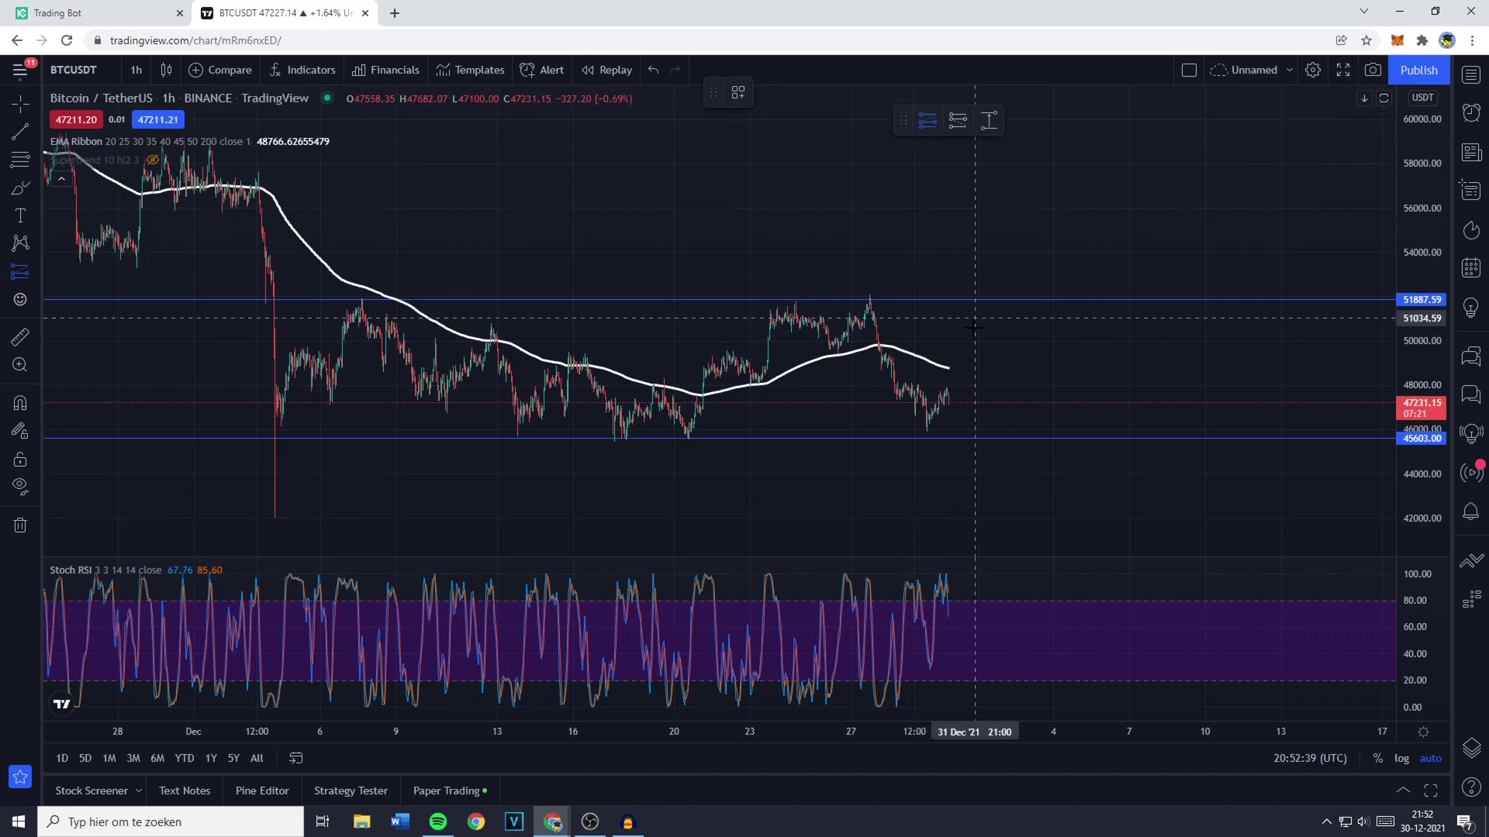
left_click(956, 406)
scroll(628, 477, "up", 3)
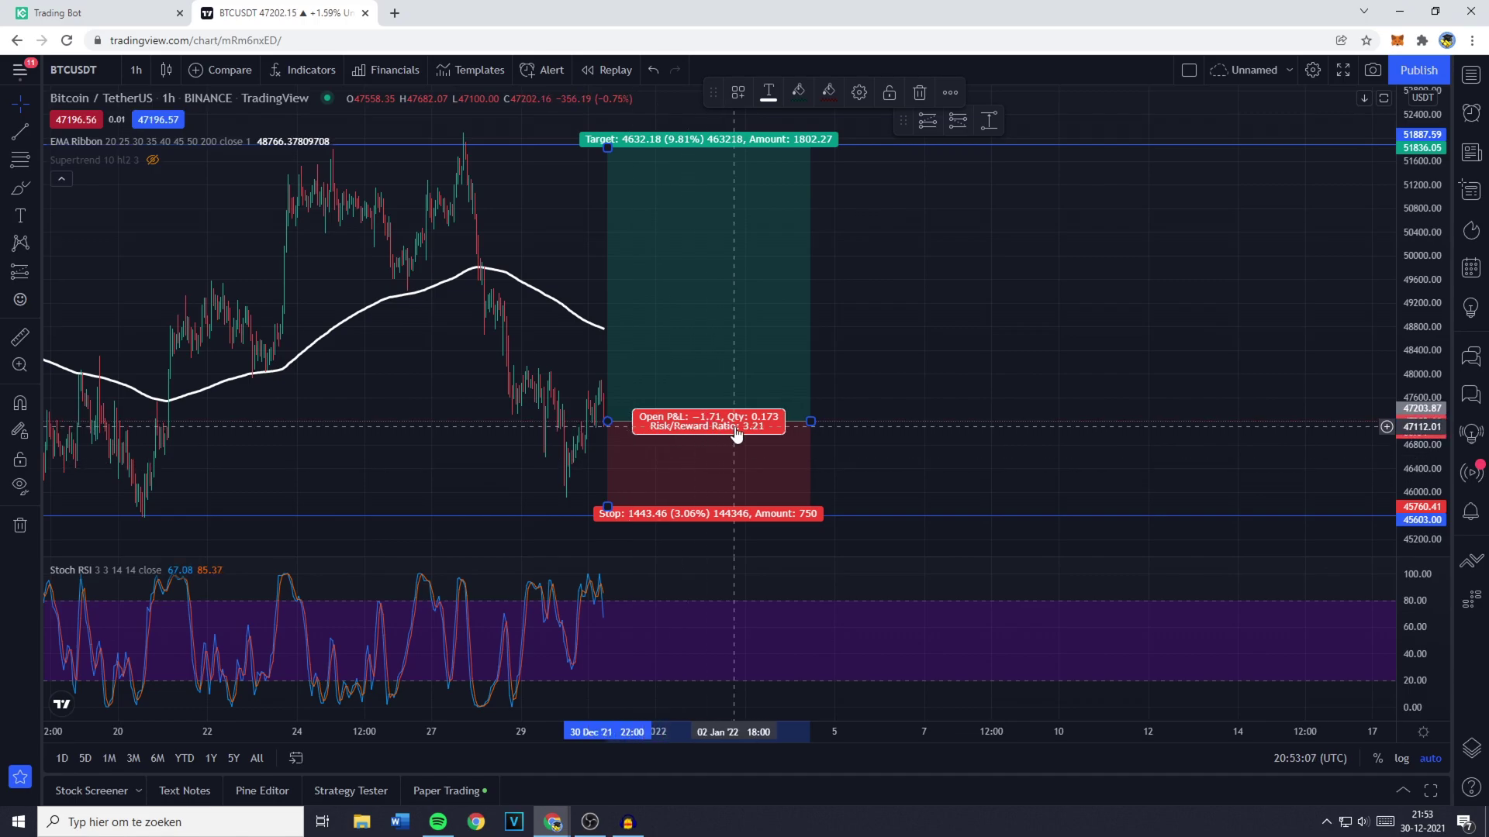
left_click(155, 13)
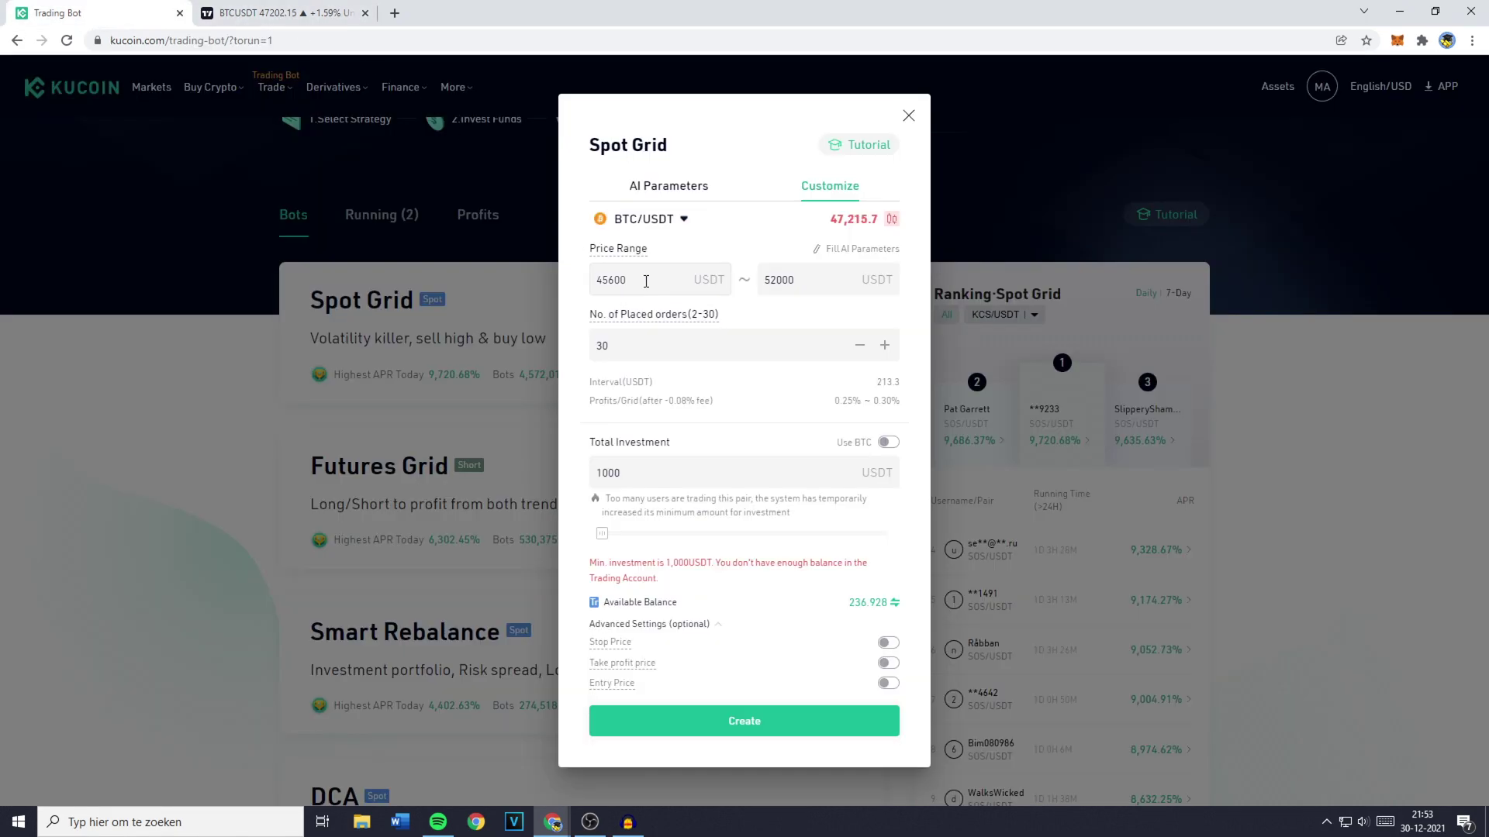
Step: Enable a 45600 stop price and a 52001 take-profit price, and switch Entry Price on
left_click(888, 644)
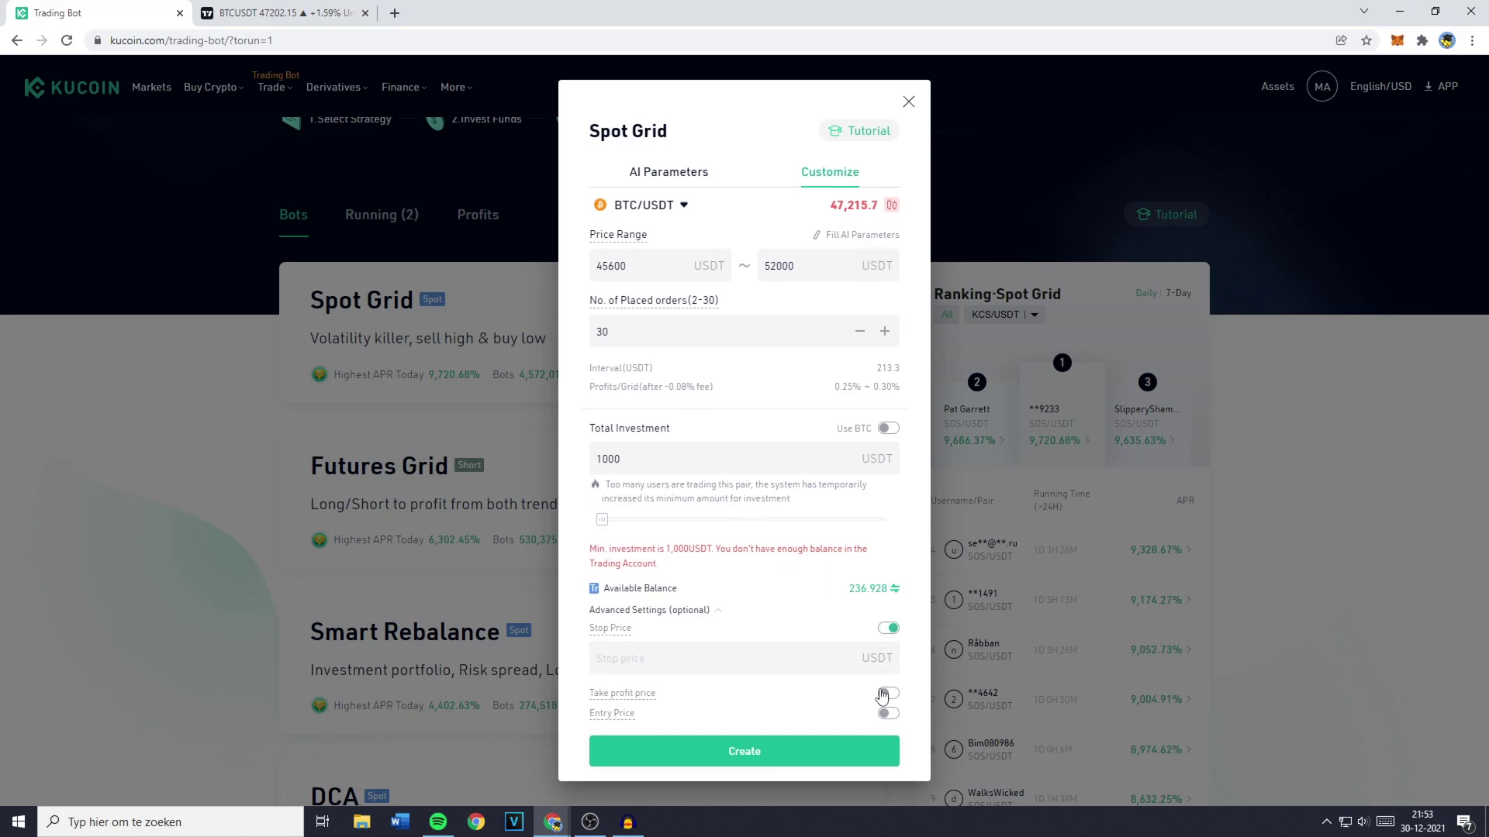
scroll(729, 452, "down", 1)
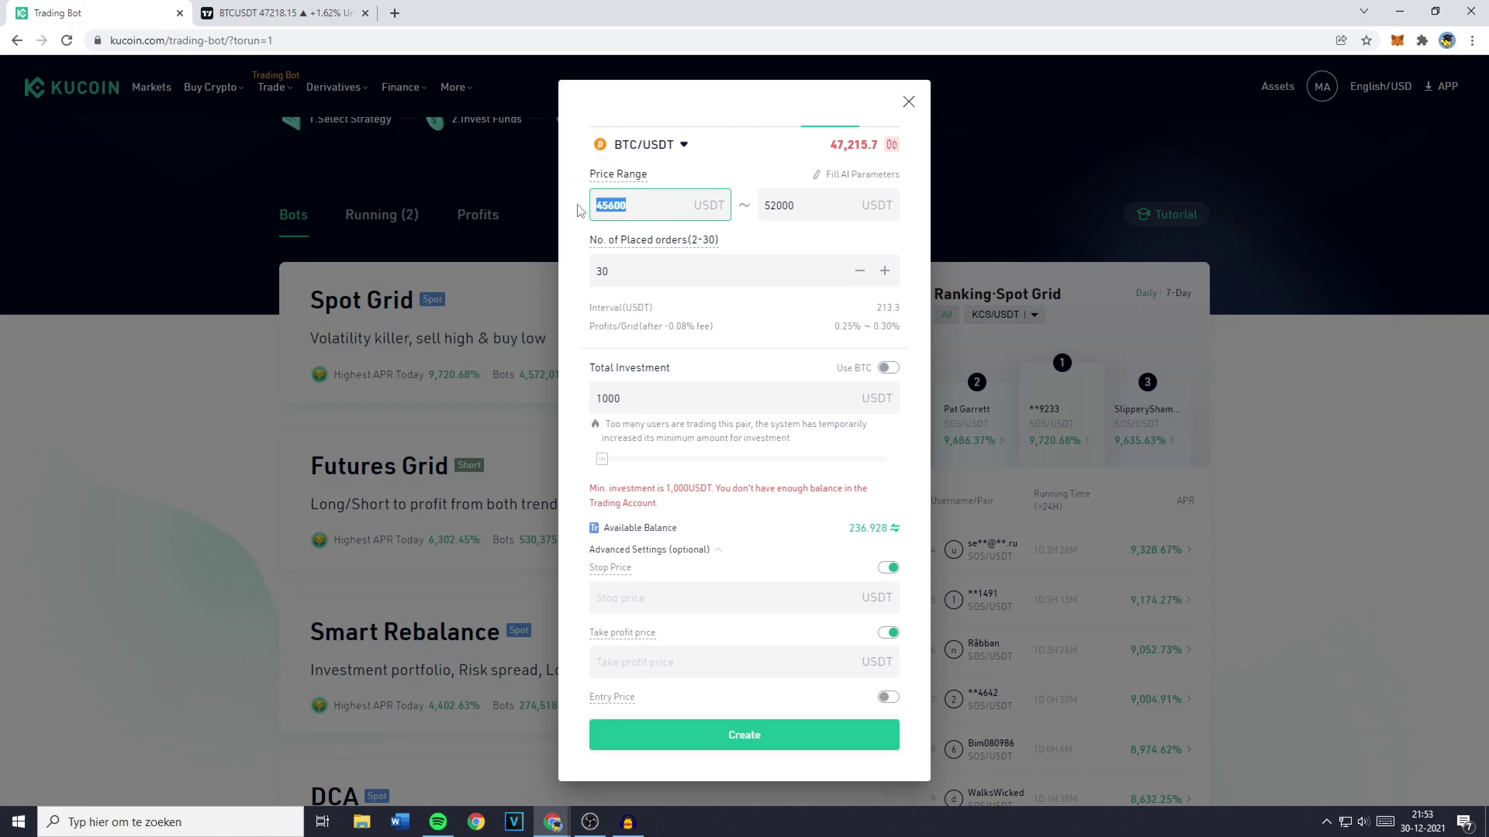
left_click(671, 595)
left_click(827, 205)
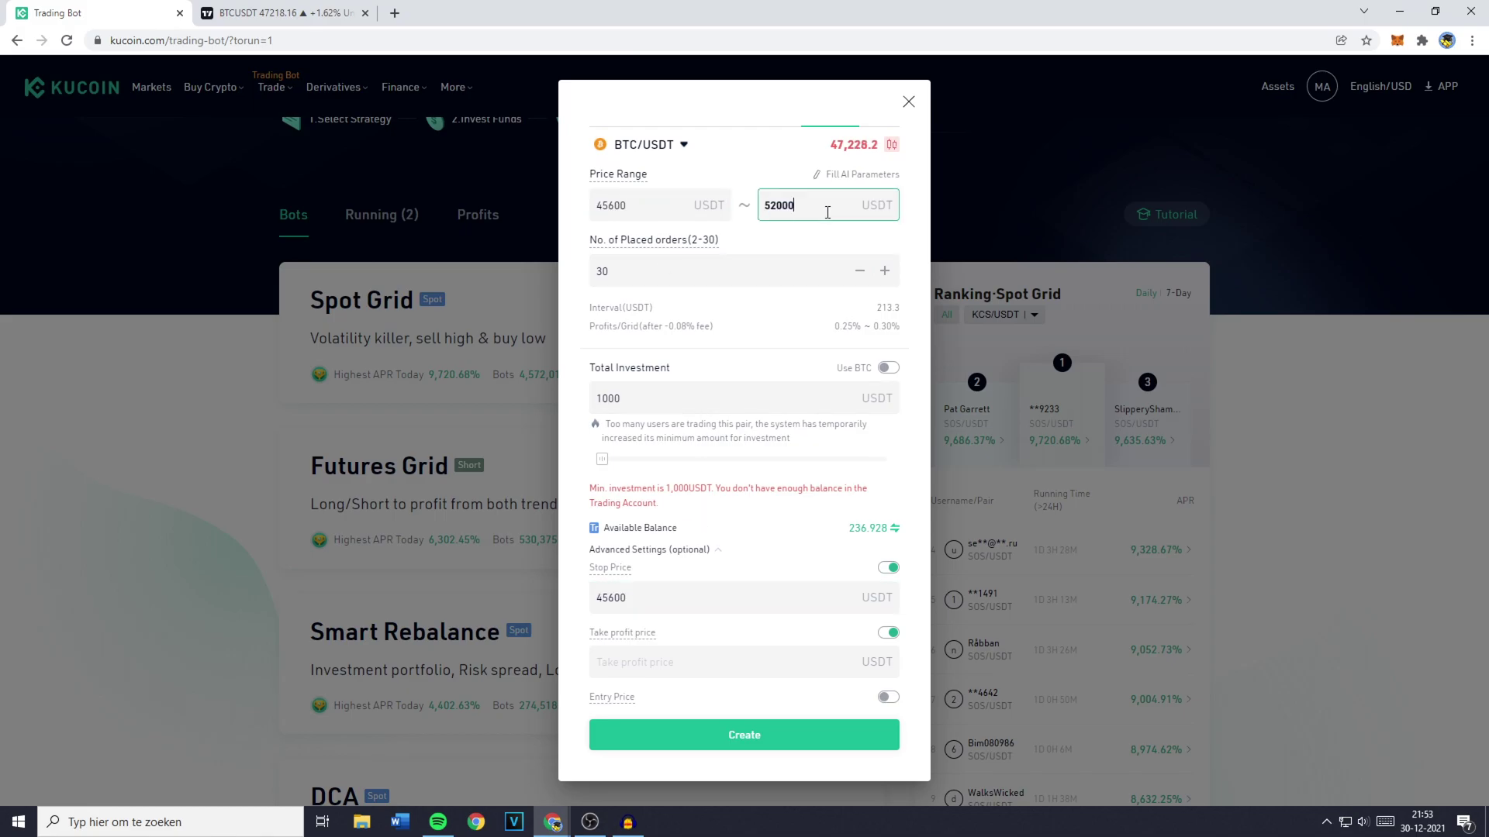
left_click(649, 665)
type("52000")
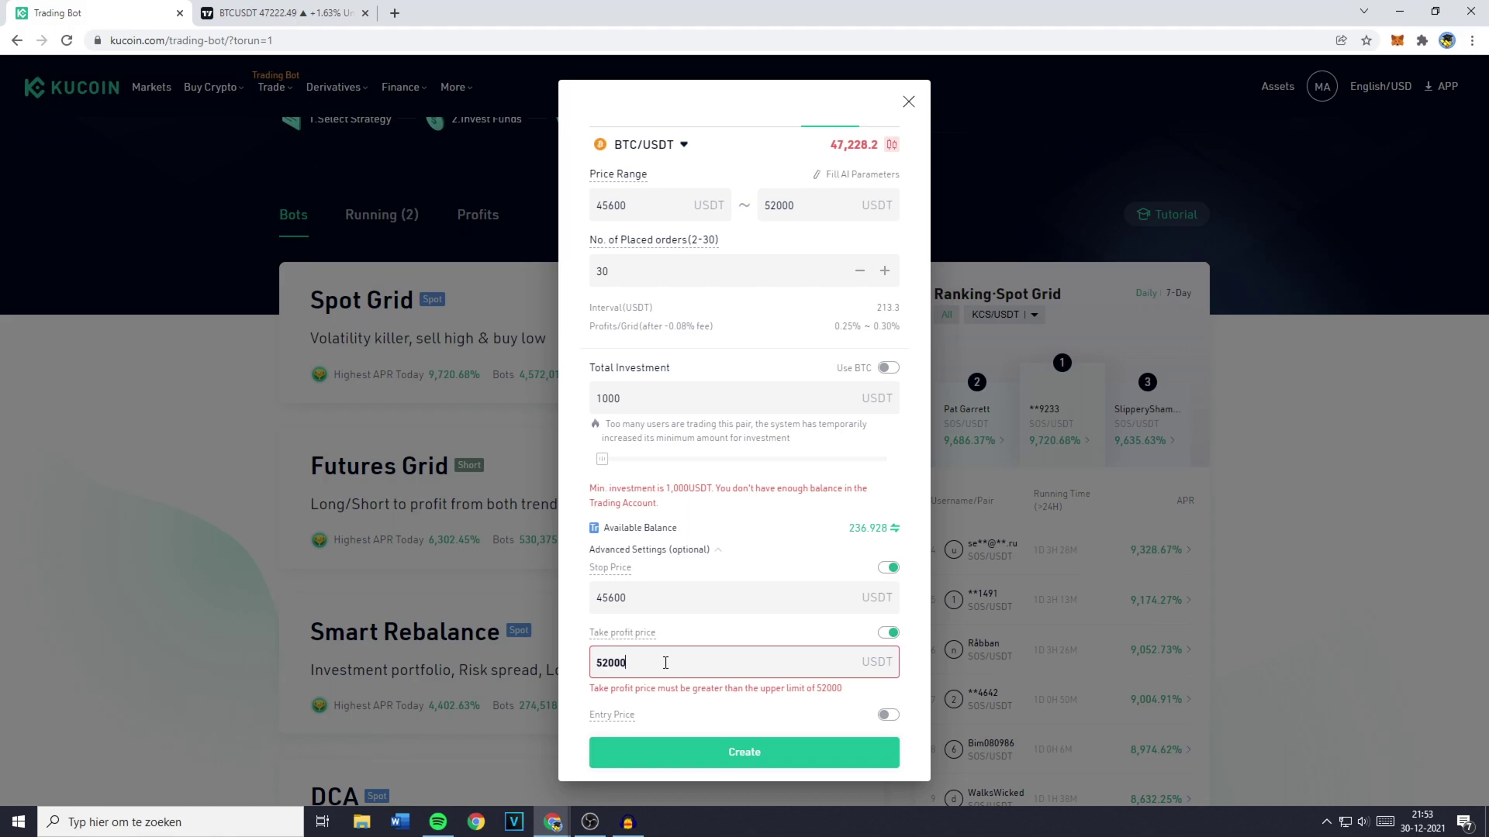
type("1")
left_click(578, 673)
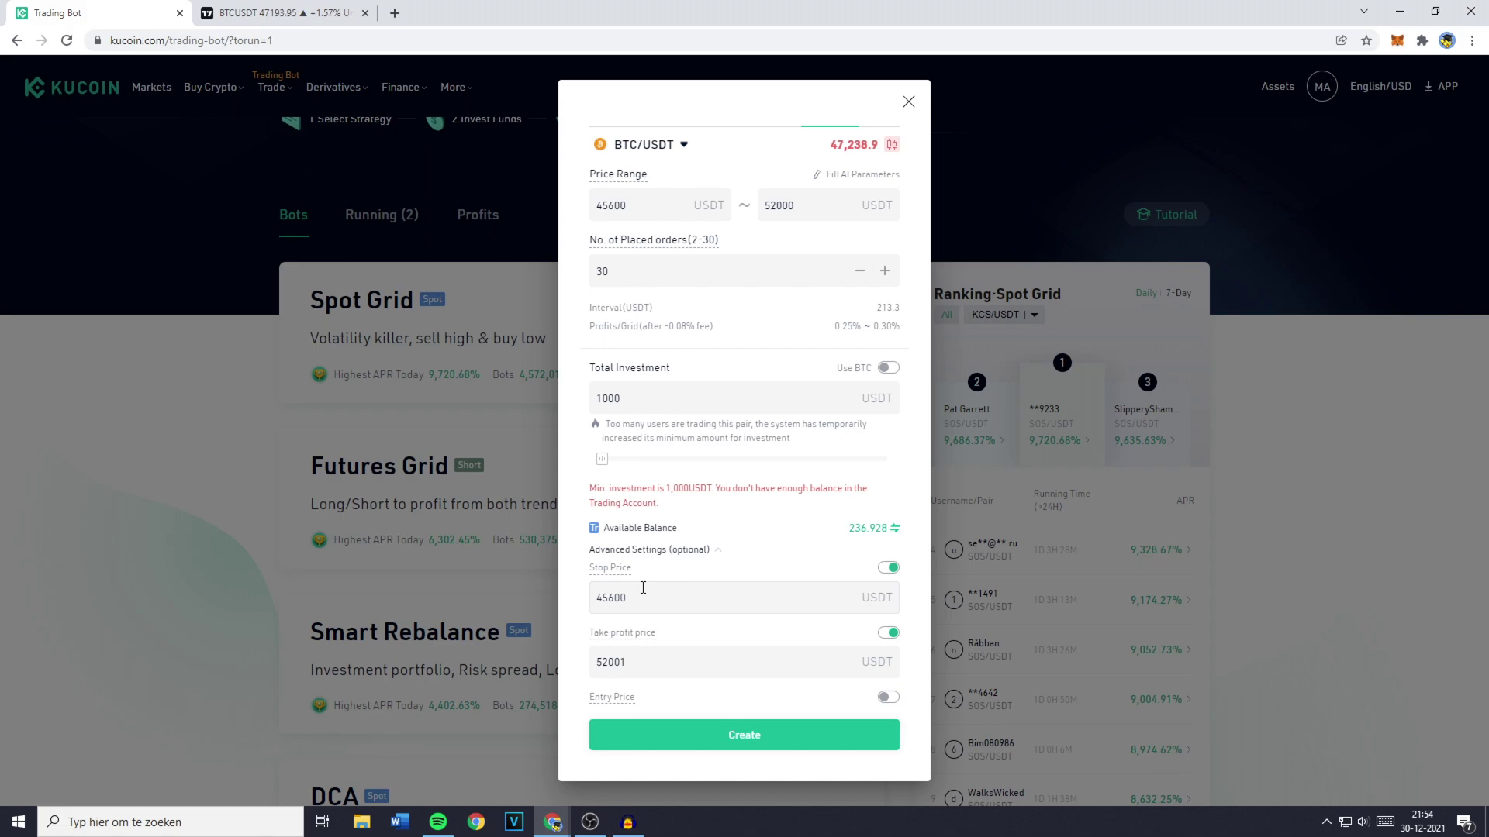
left_click(890, 698)
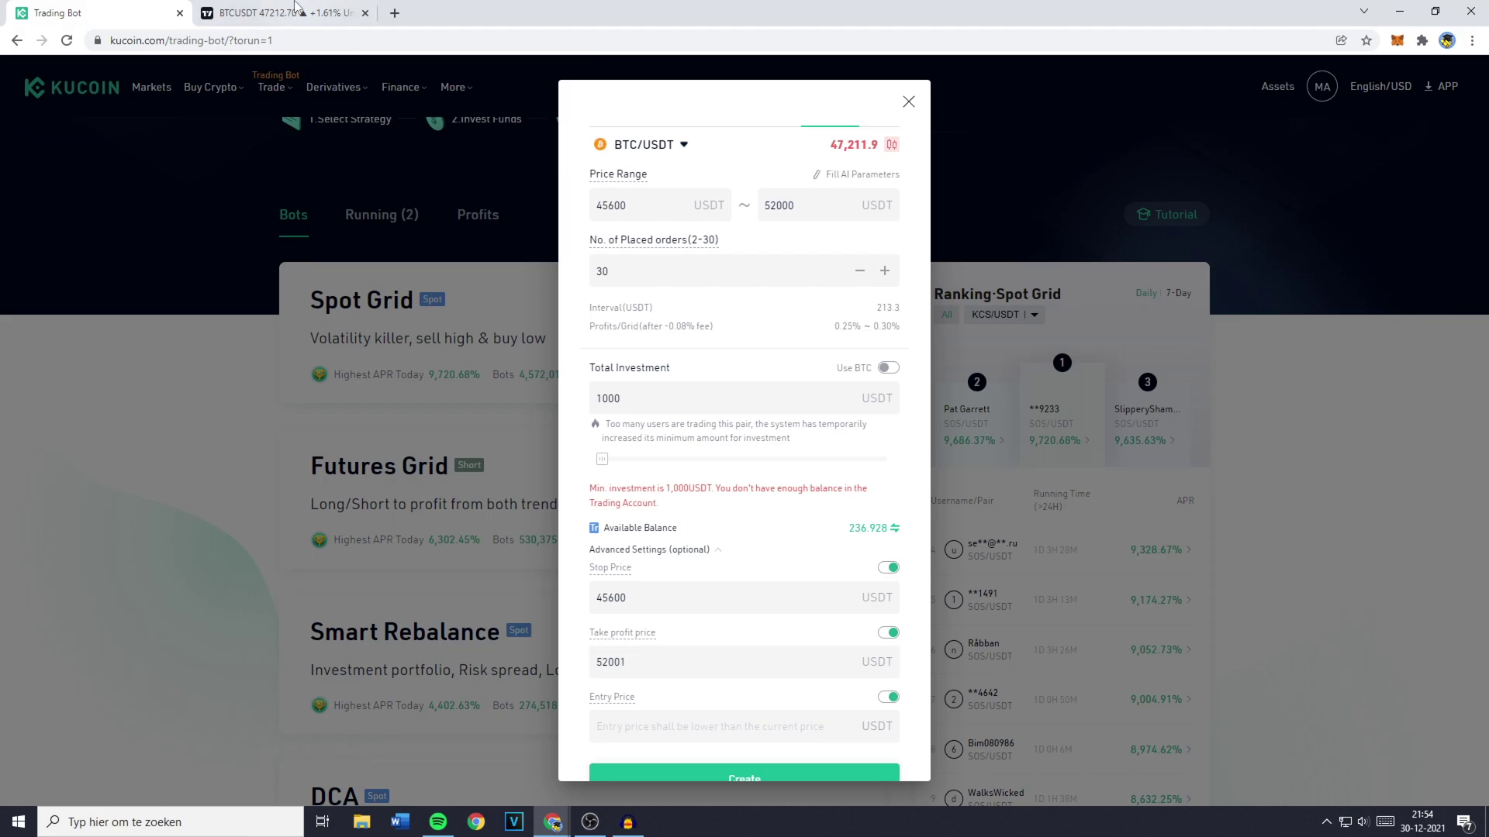
key("ctrl+Tab")
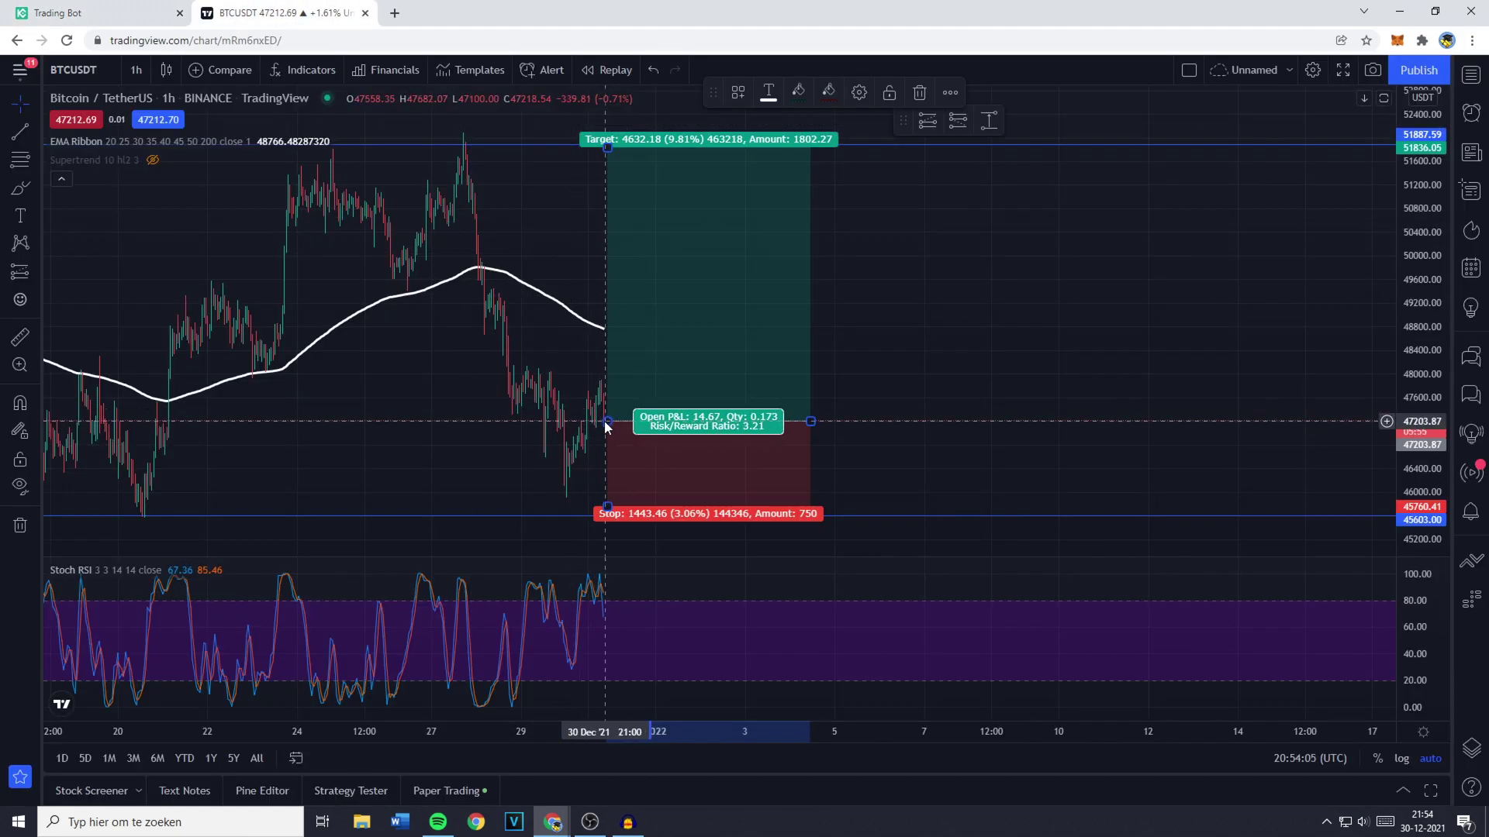
Step: Lower the long position's entry to about 46,482, raising risk/reward to 7.74
left_click_drag(606, 424, 616, 466)
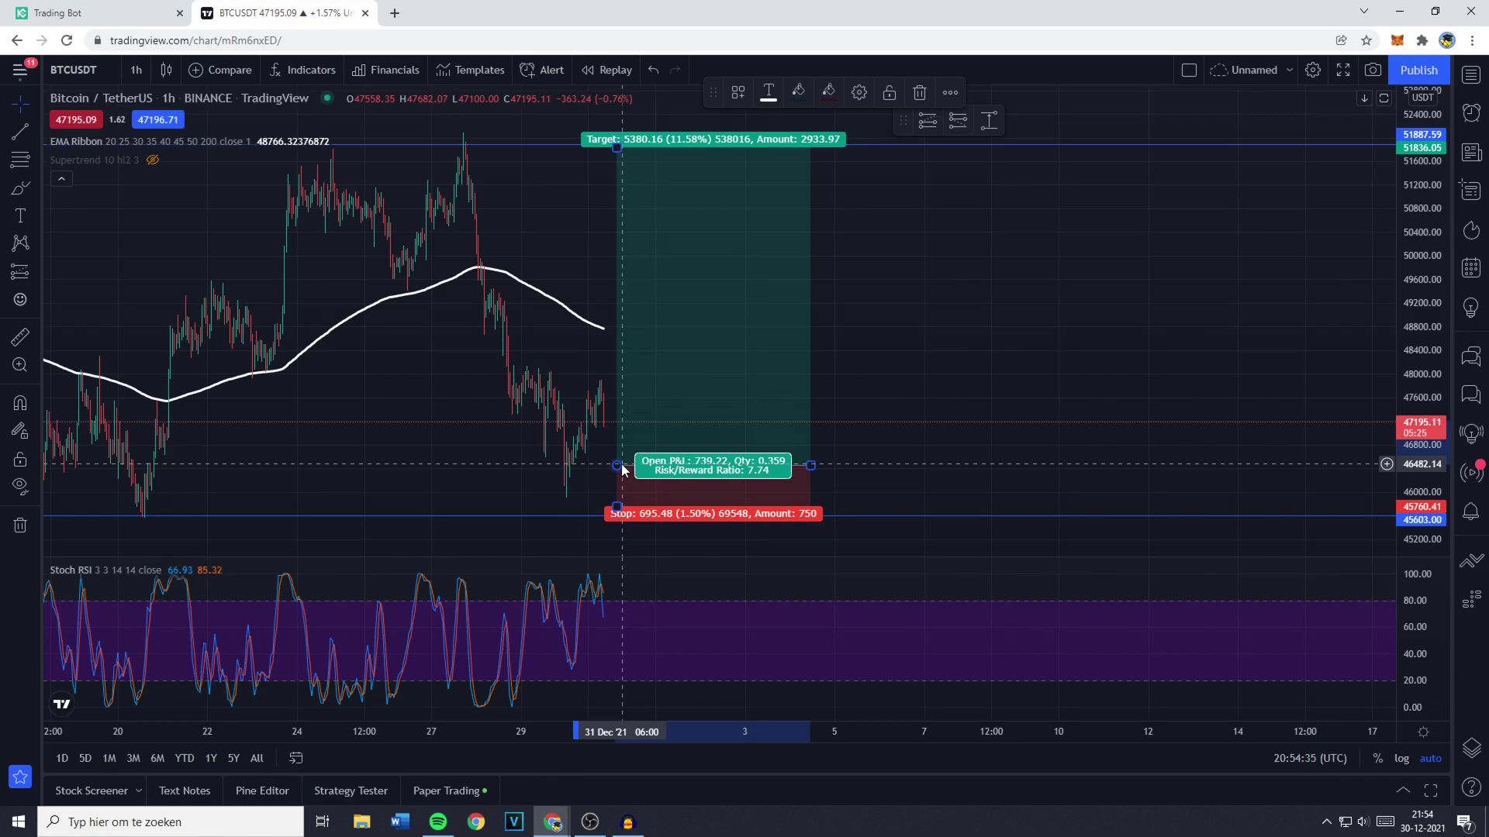
Step: Enter 46500 as the entry price, then switch Entry Price off and try Create
key("ctrl+Tab")
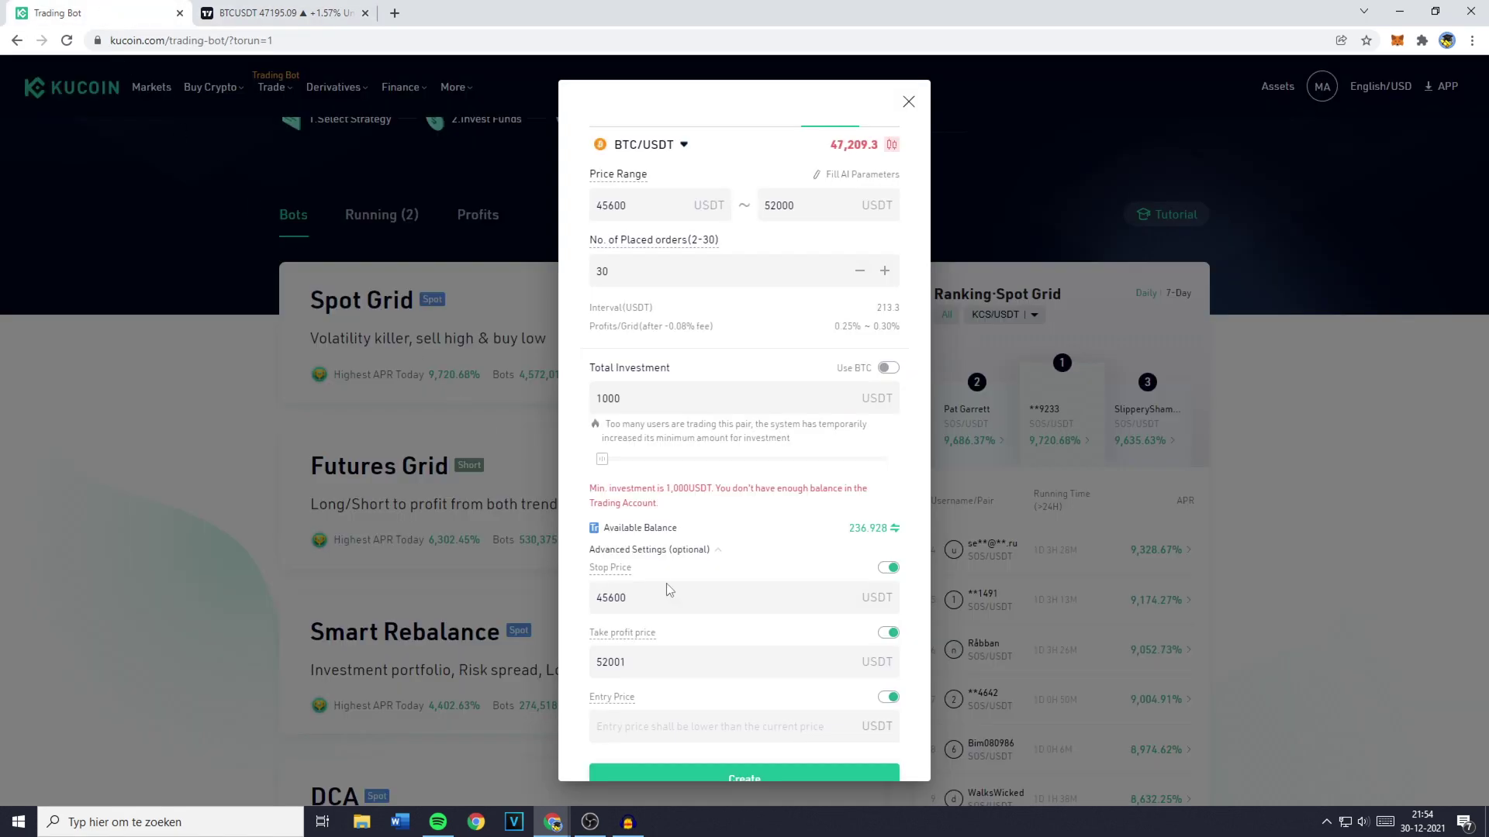
scroll(667, 589, "down", 1)
left_click(625, 681)
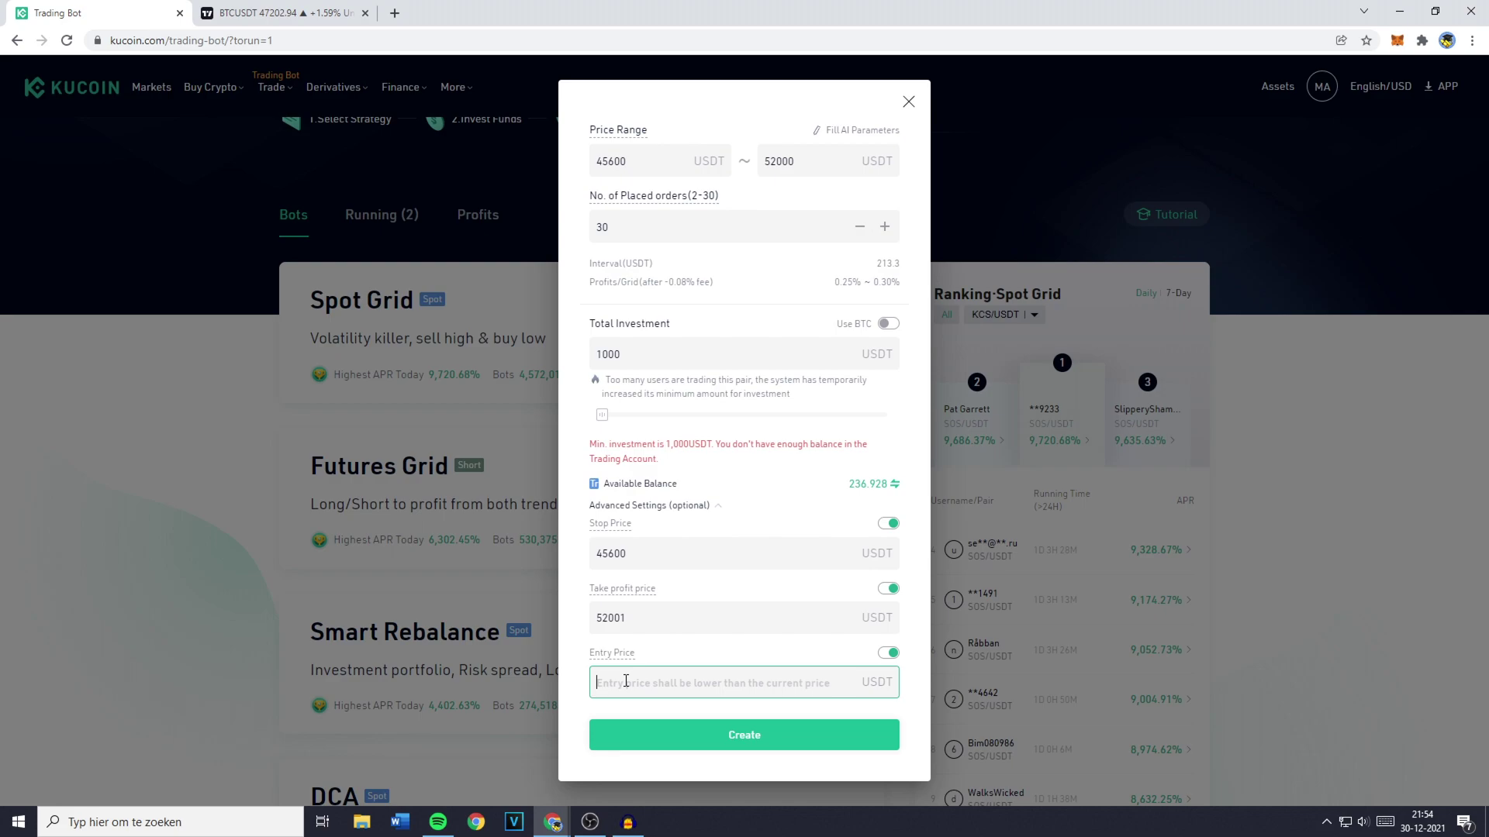
type("46")
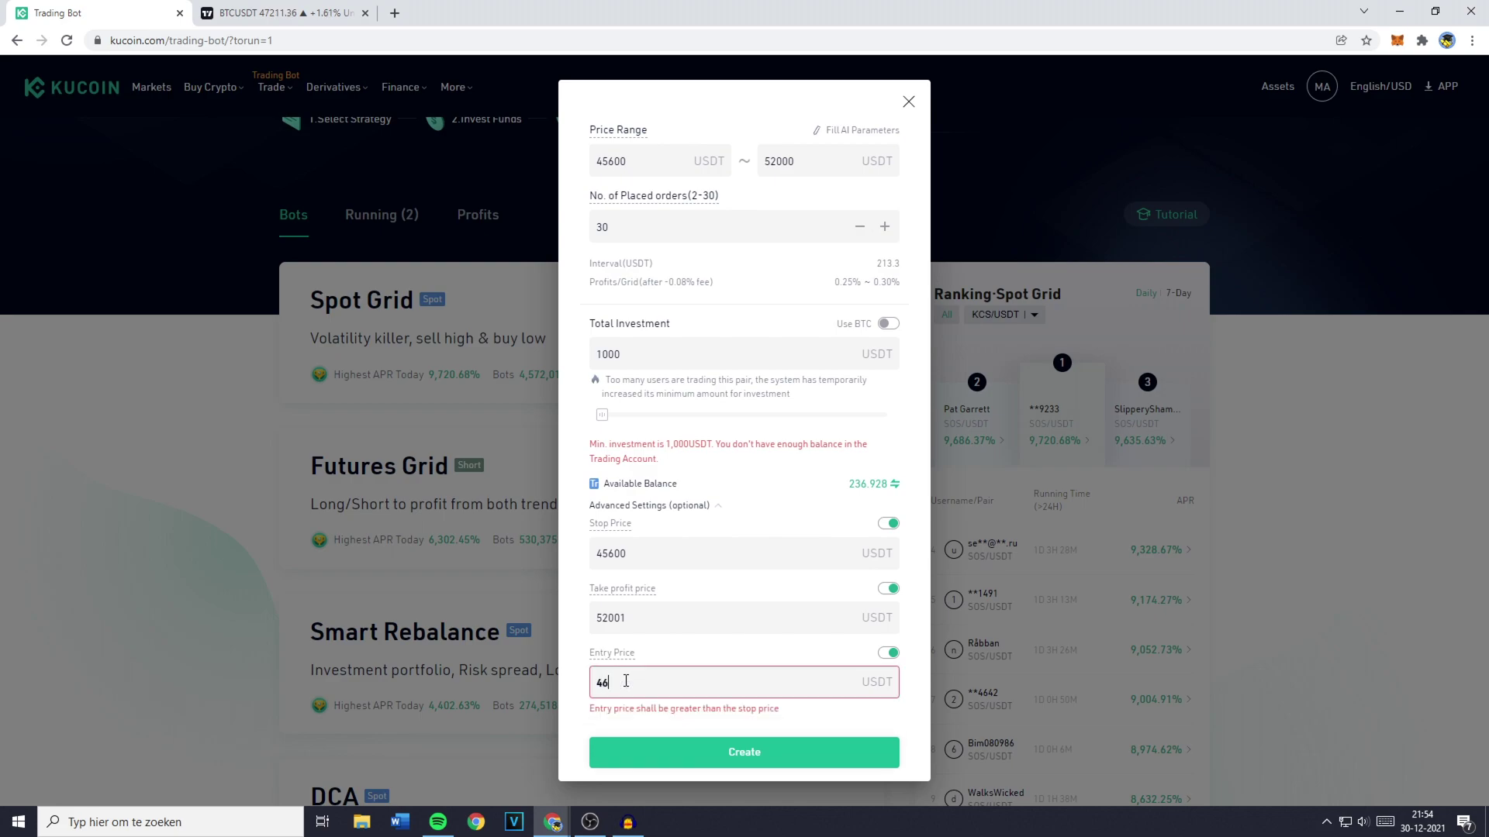
type("500")
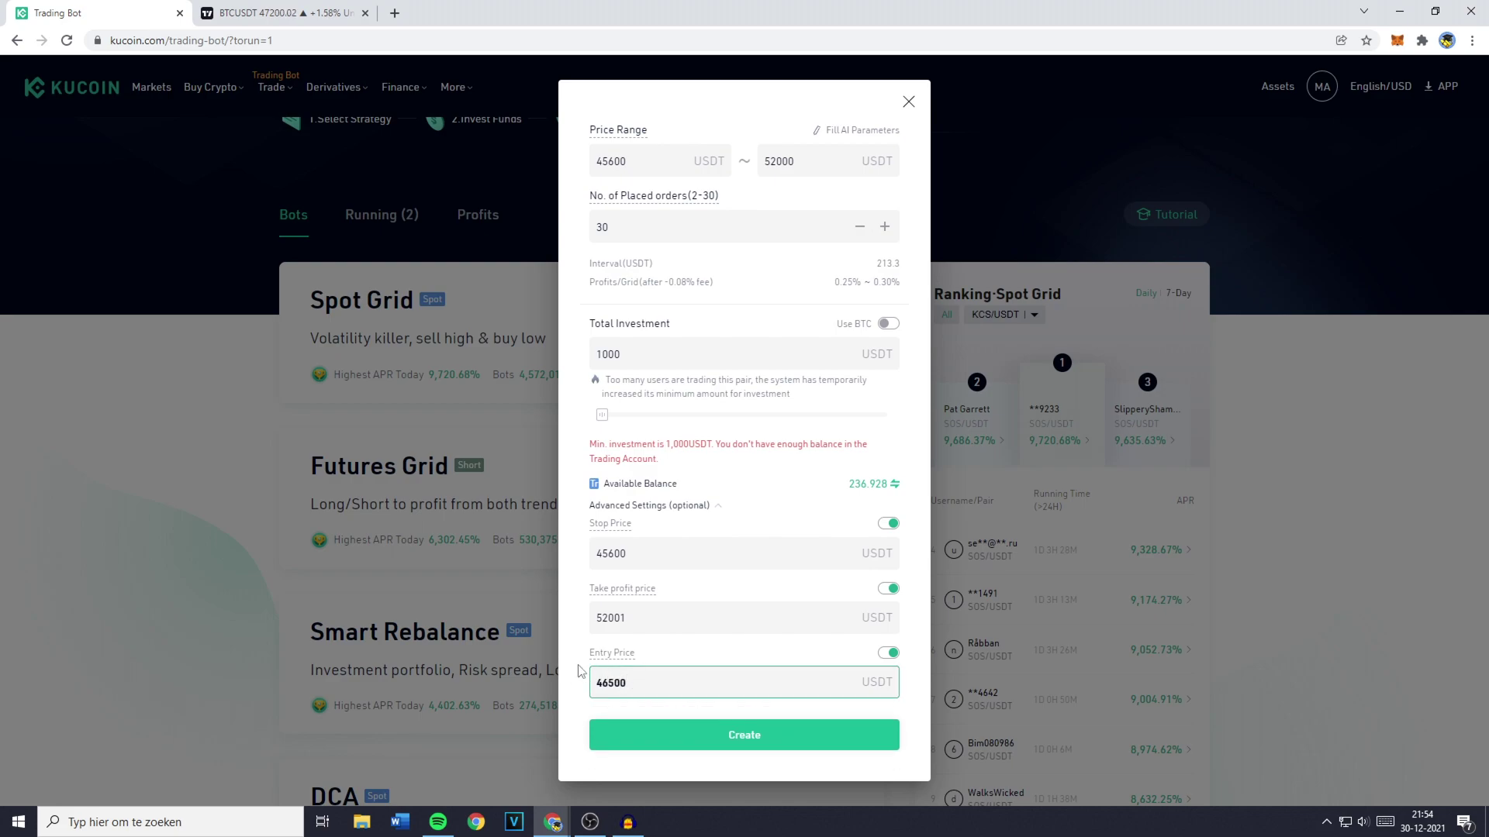
left_click(579, 672)
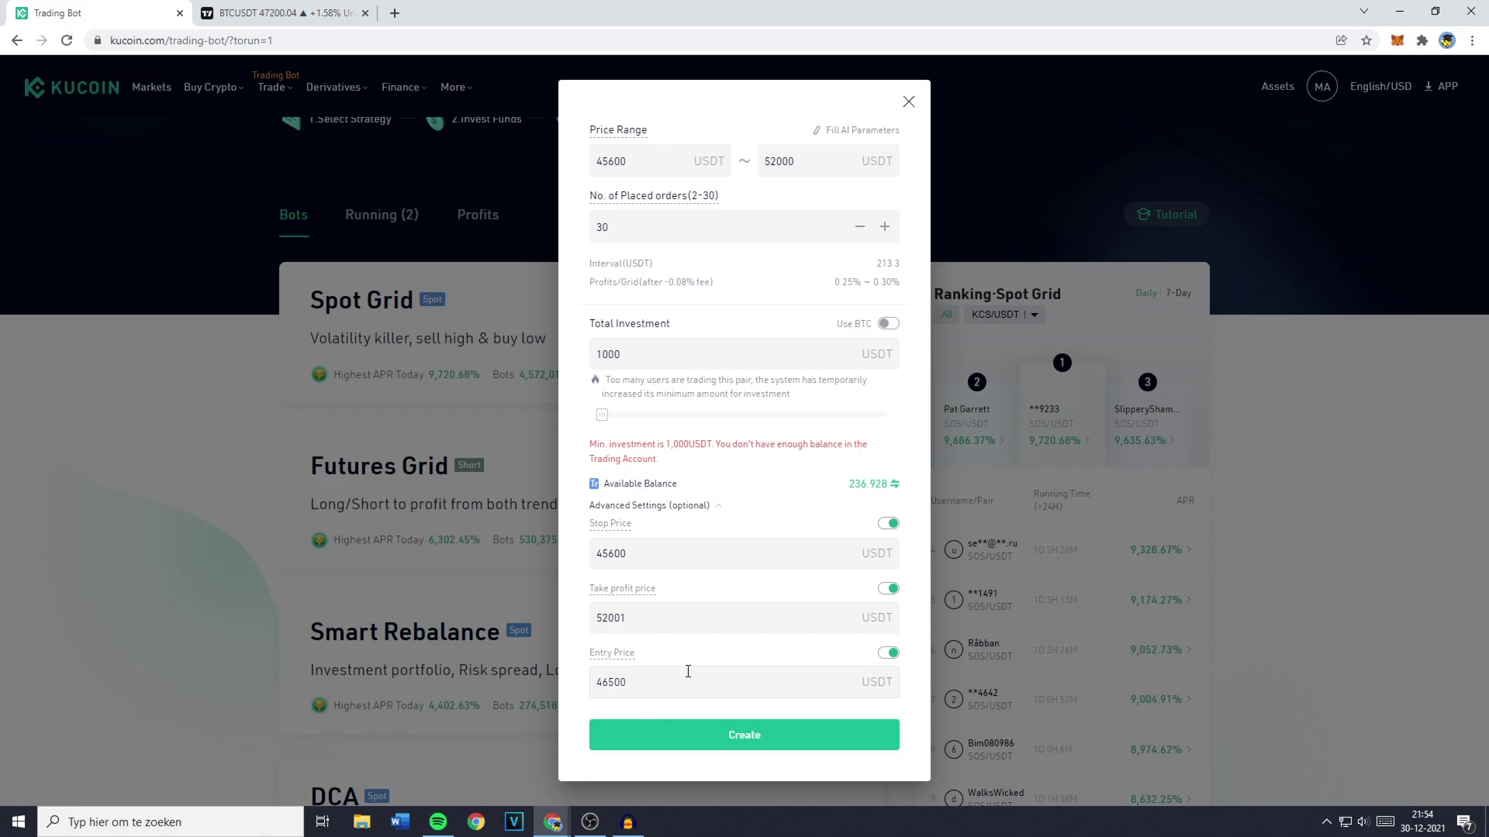
left_click(890, 653)
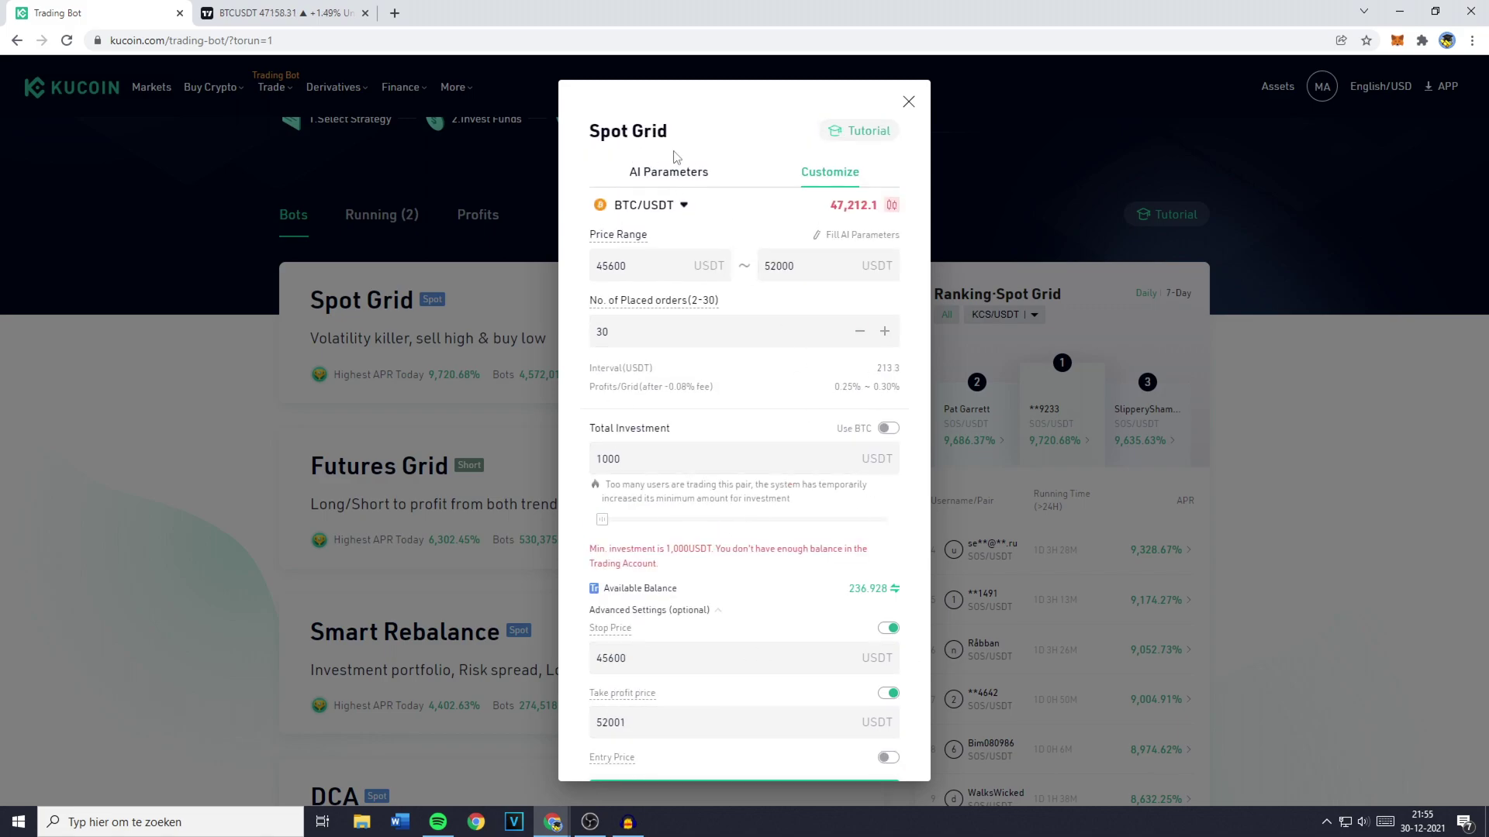
scroll(750, 362, "down", 1)
left_click(735, 739)
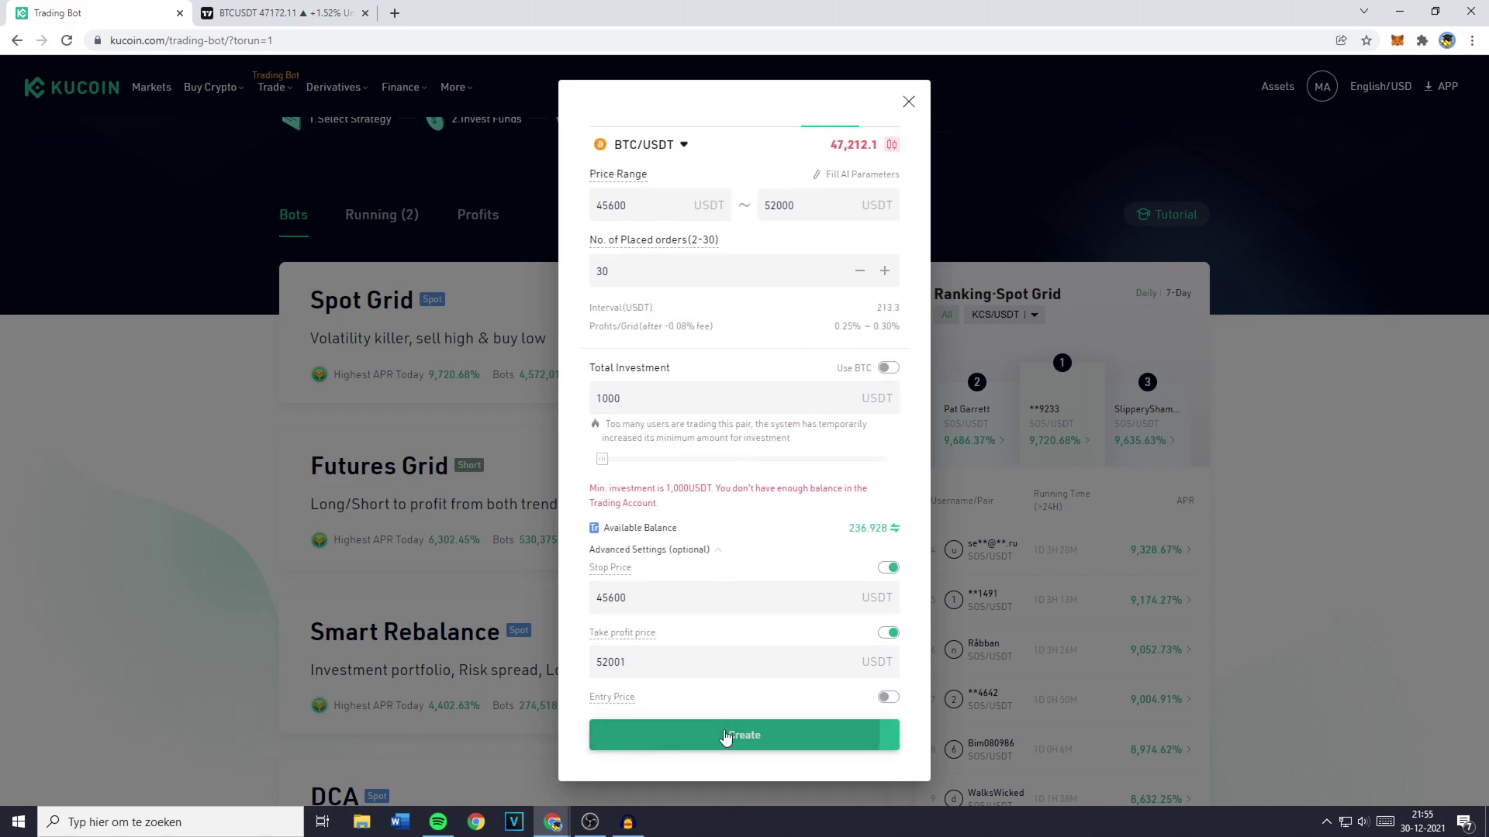
Step: Close the Spot Grid setup and open the running XHV/USDT grid bot's details
left_click(908, 102)
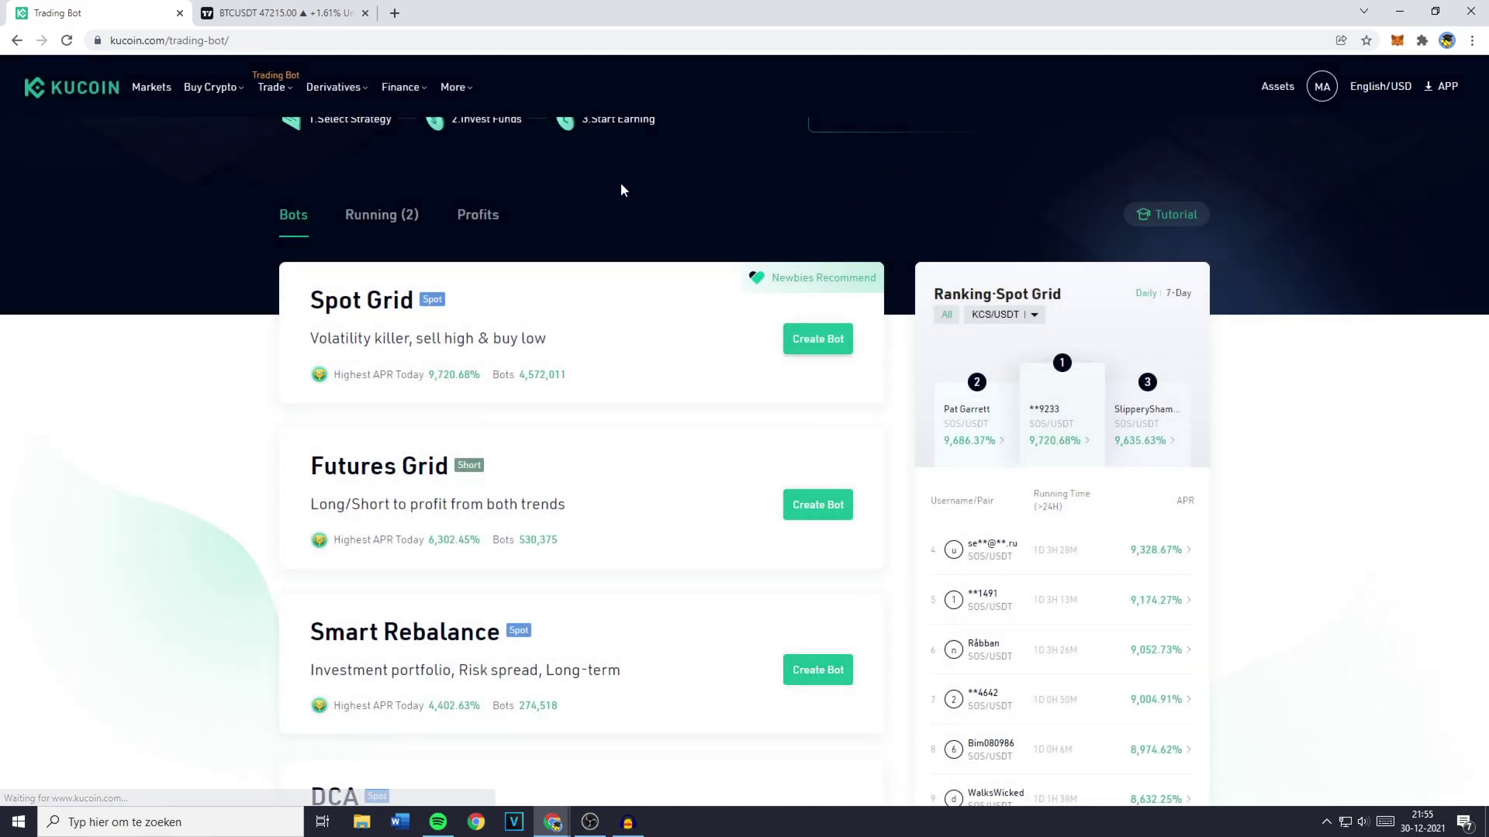
left_click(401, 231)
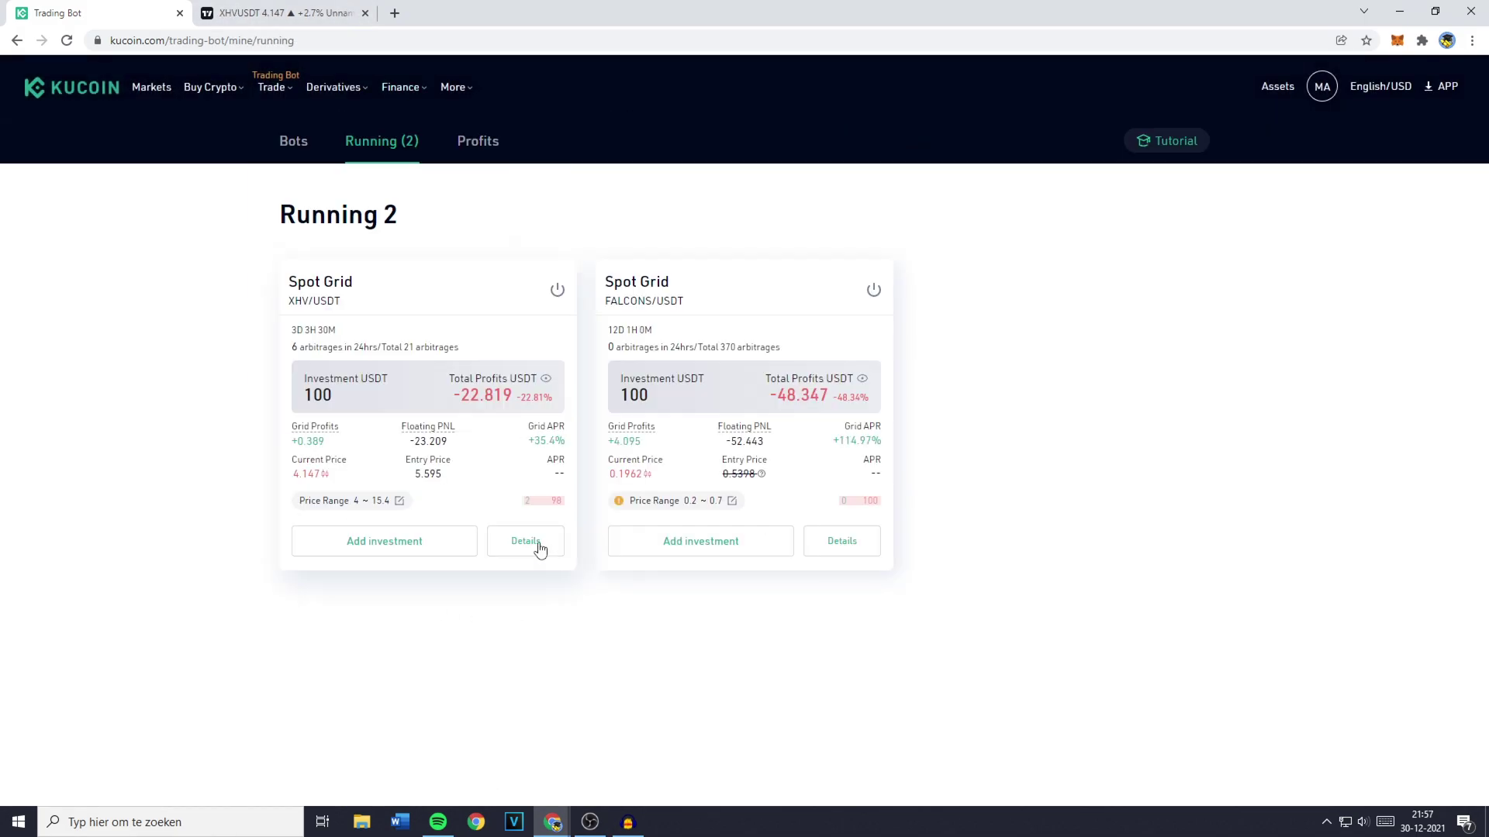
left_click(534, 553)
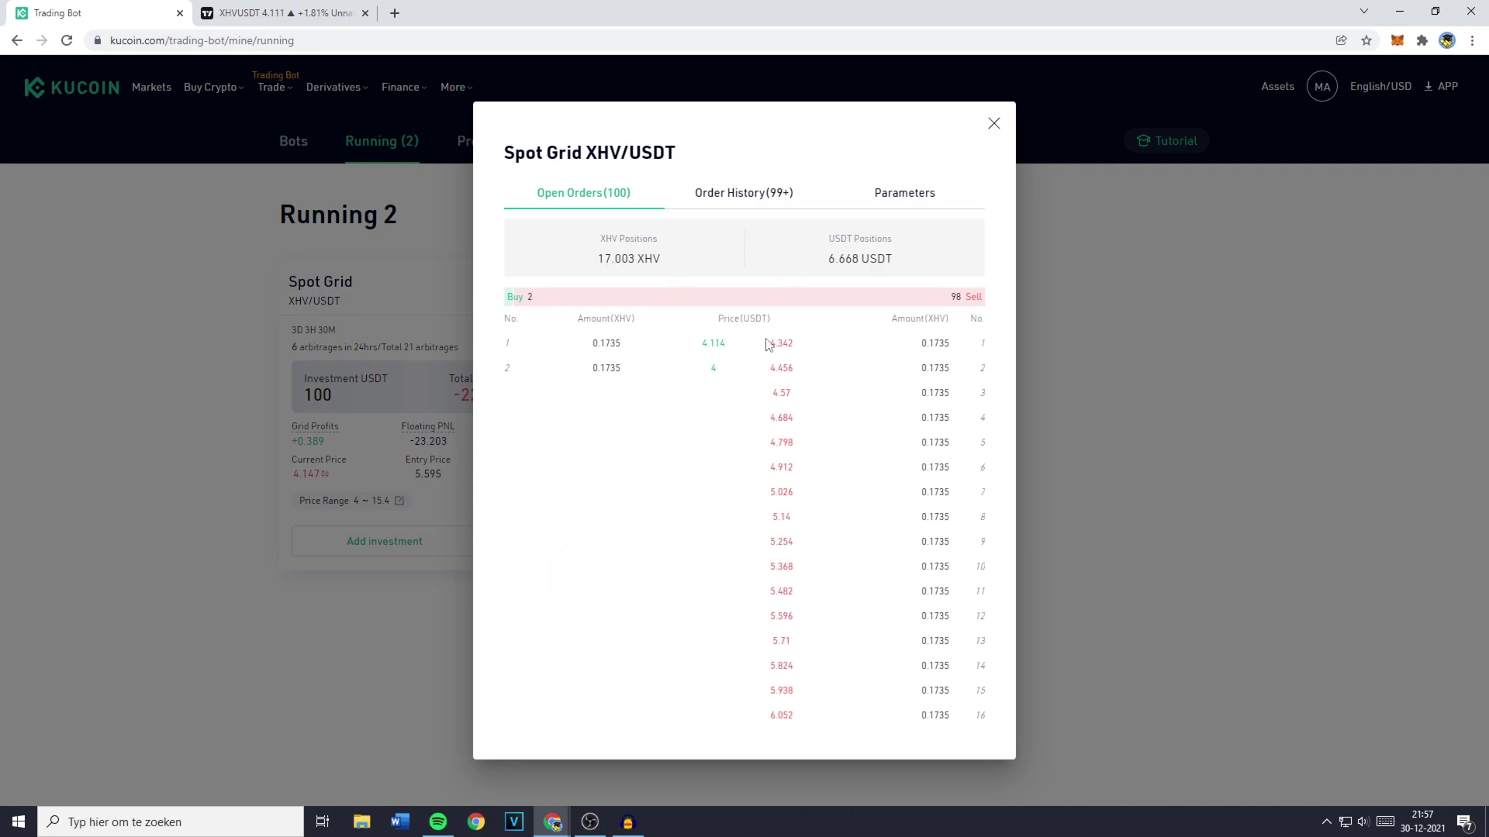
scroll(800, 405, "down", 5)
scroll(804, 605, "up", 3)
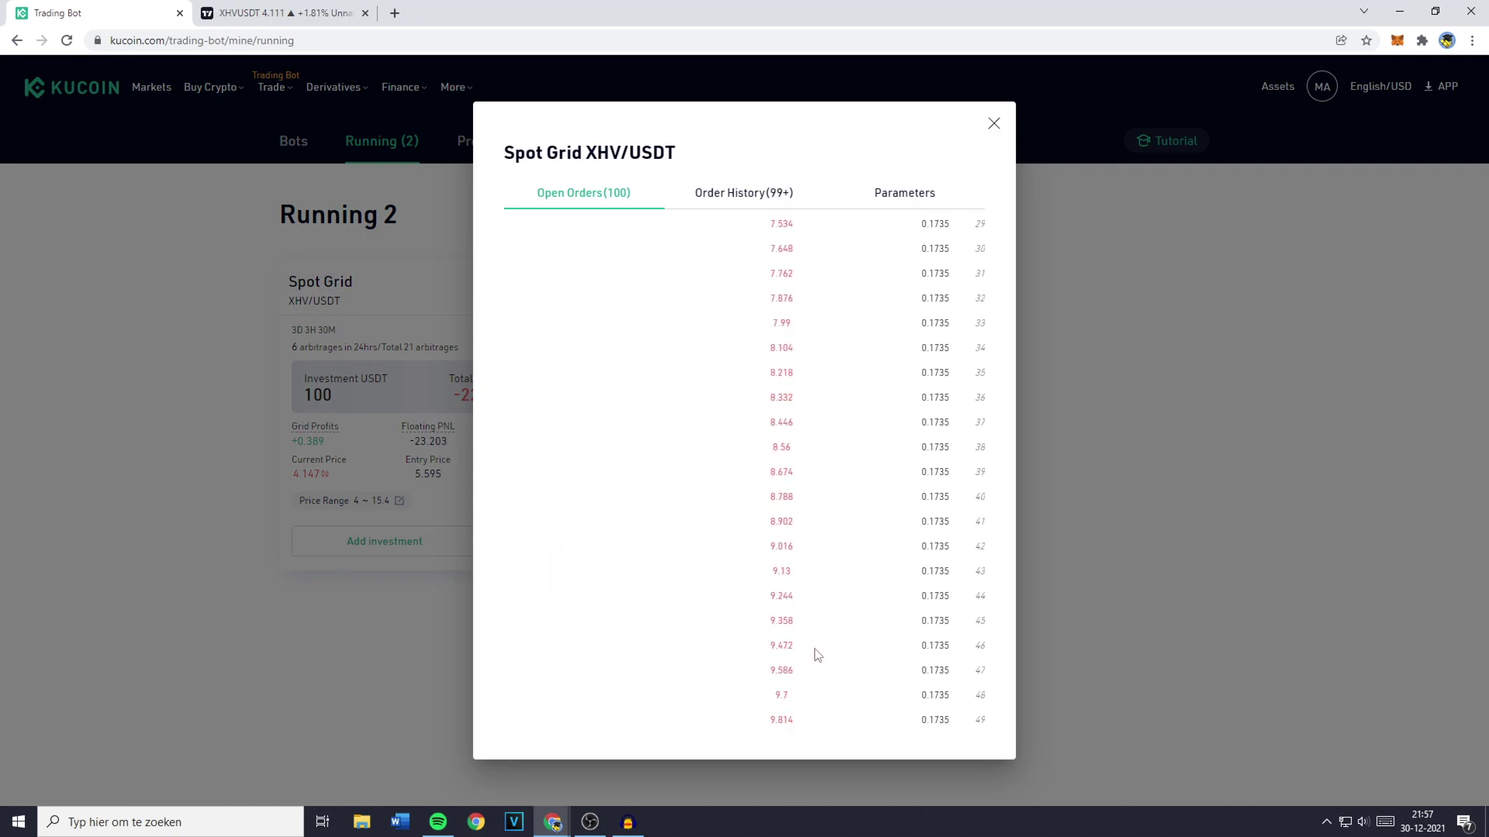
scroll(814, 585, "up", 2)
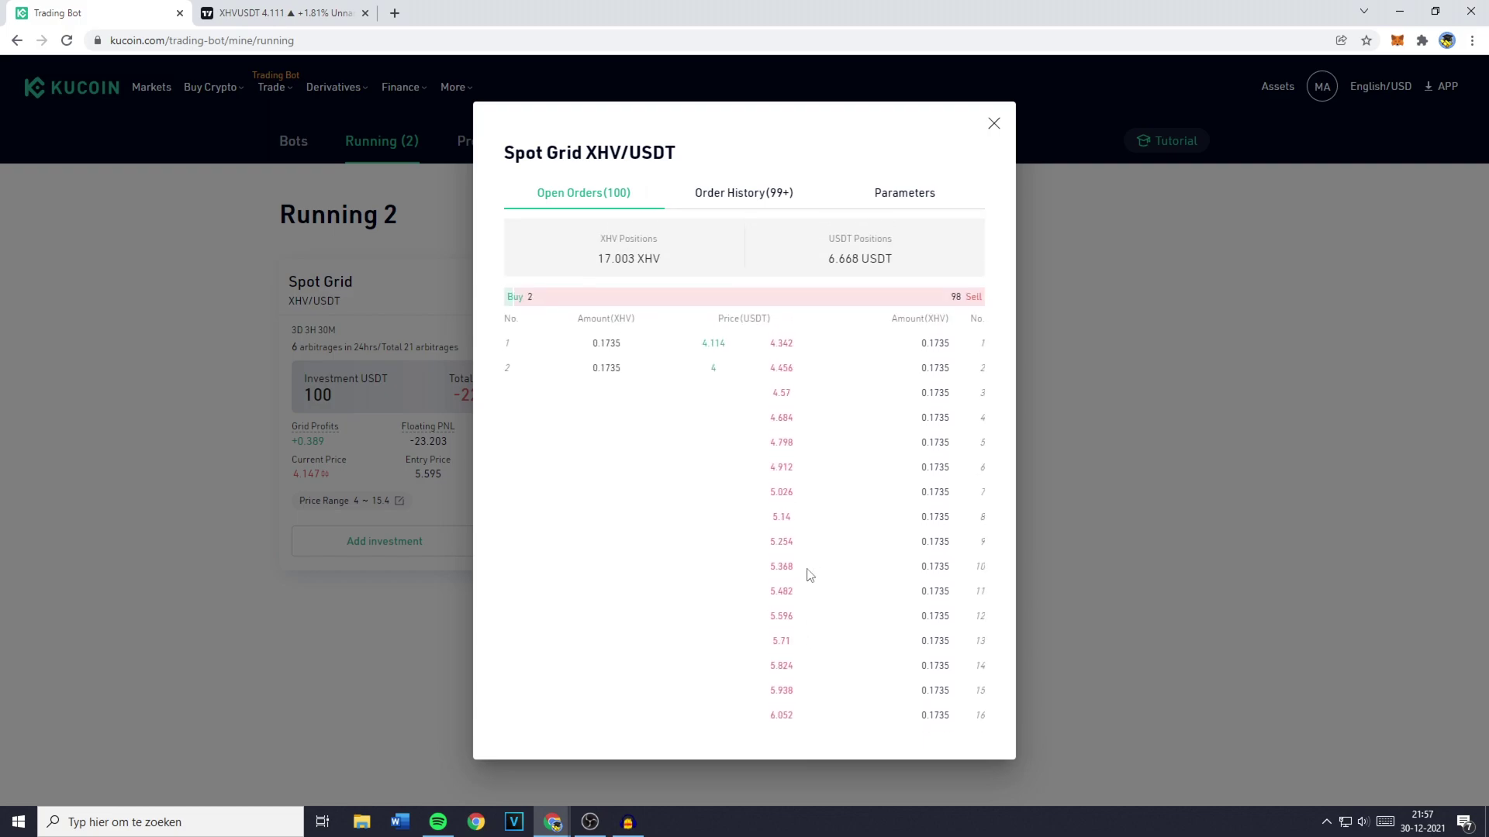
Step: Check its order history, including the 08:45:03 sell, and parameters, then open Profits
left_click(743, 194)
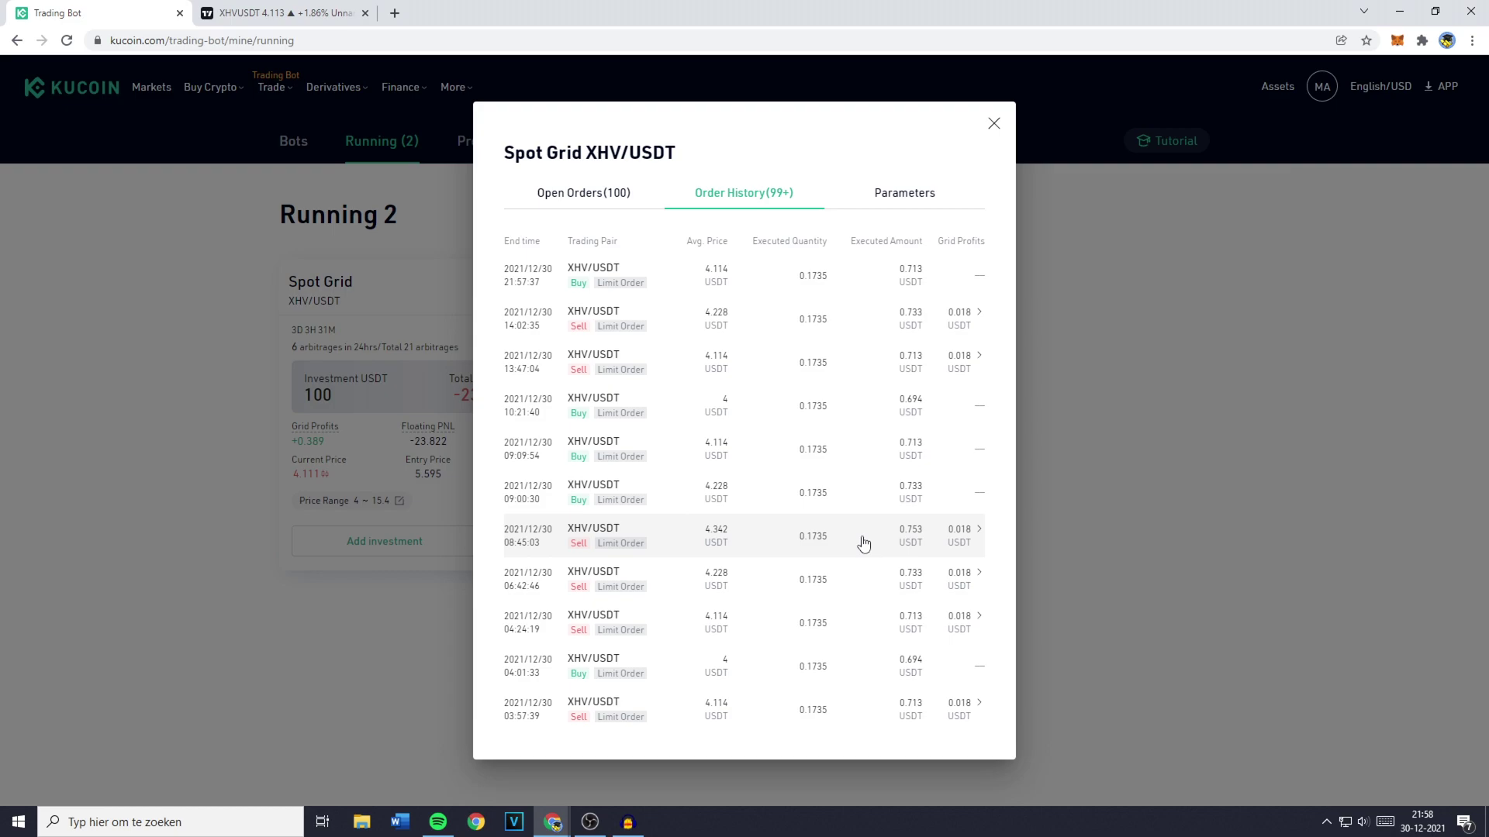
left_click(911, 529)
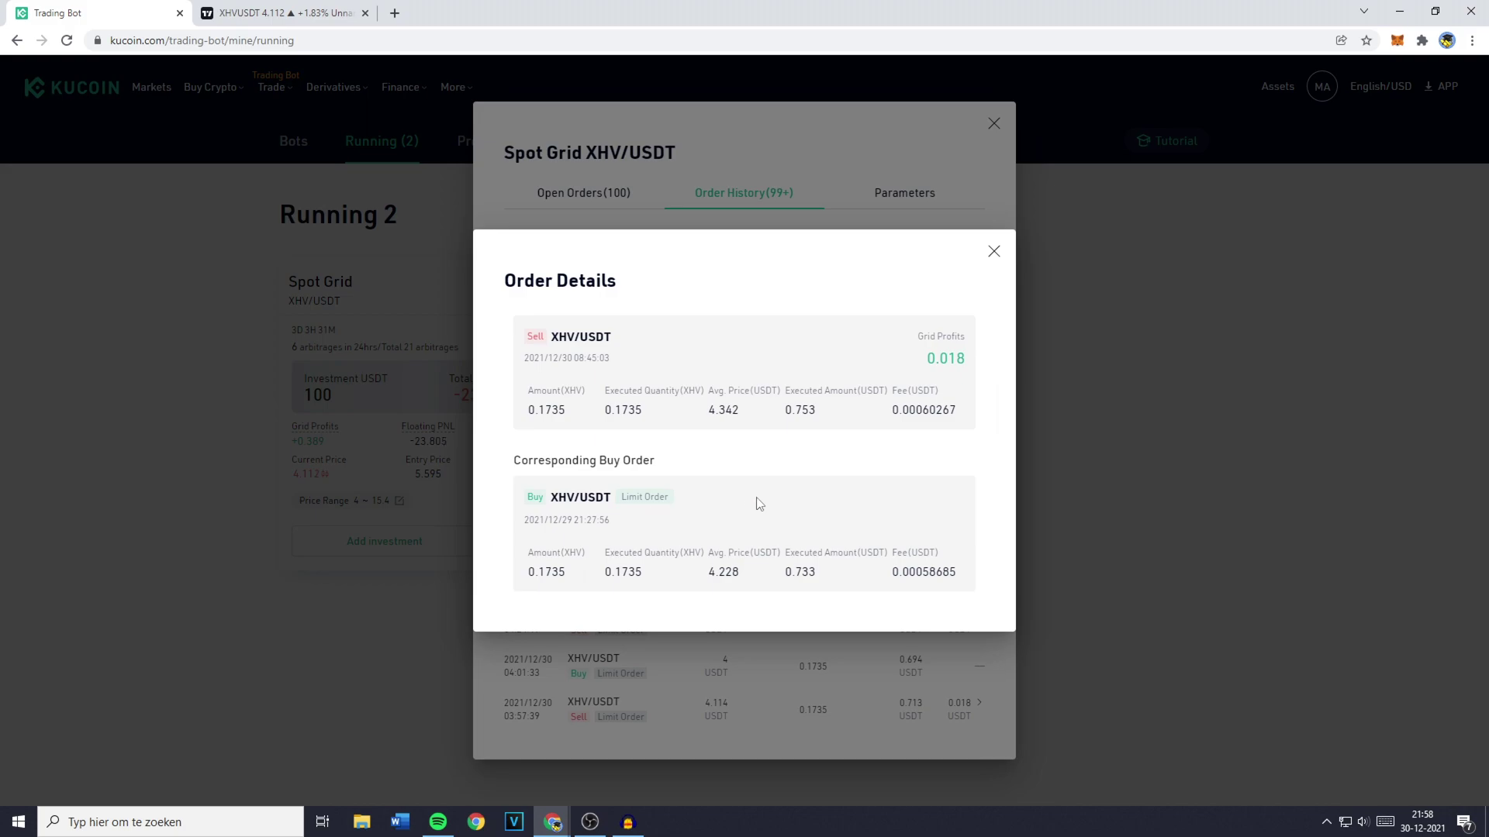
left_click(1128, 221)
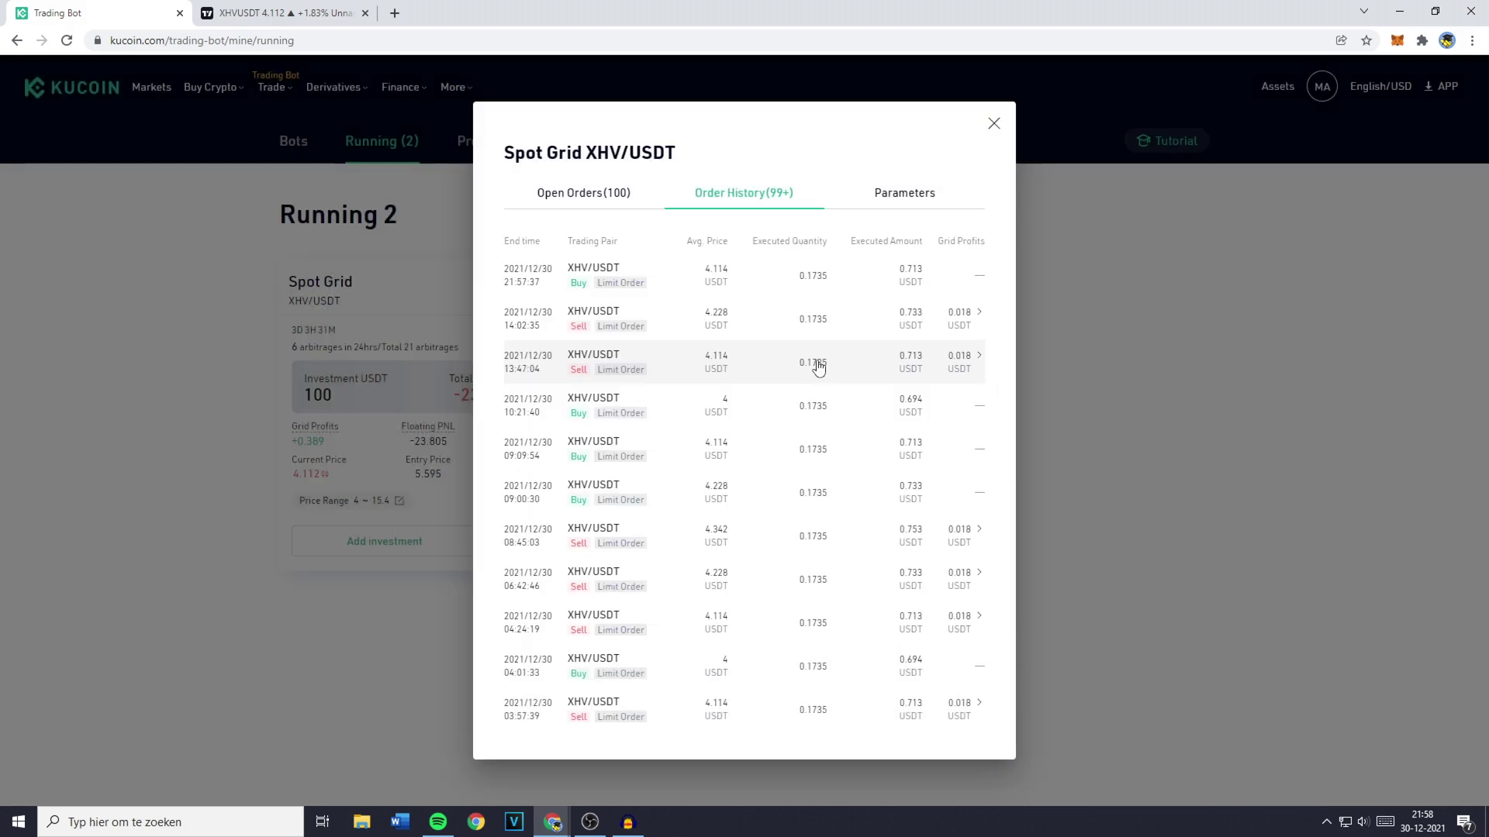
left_click(893, 208)
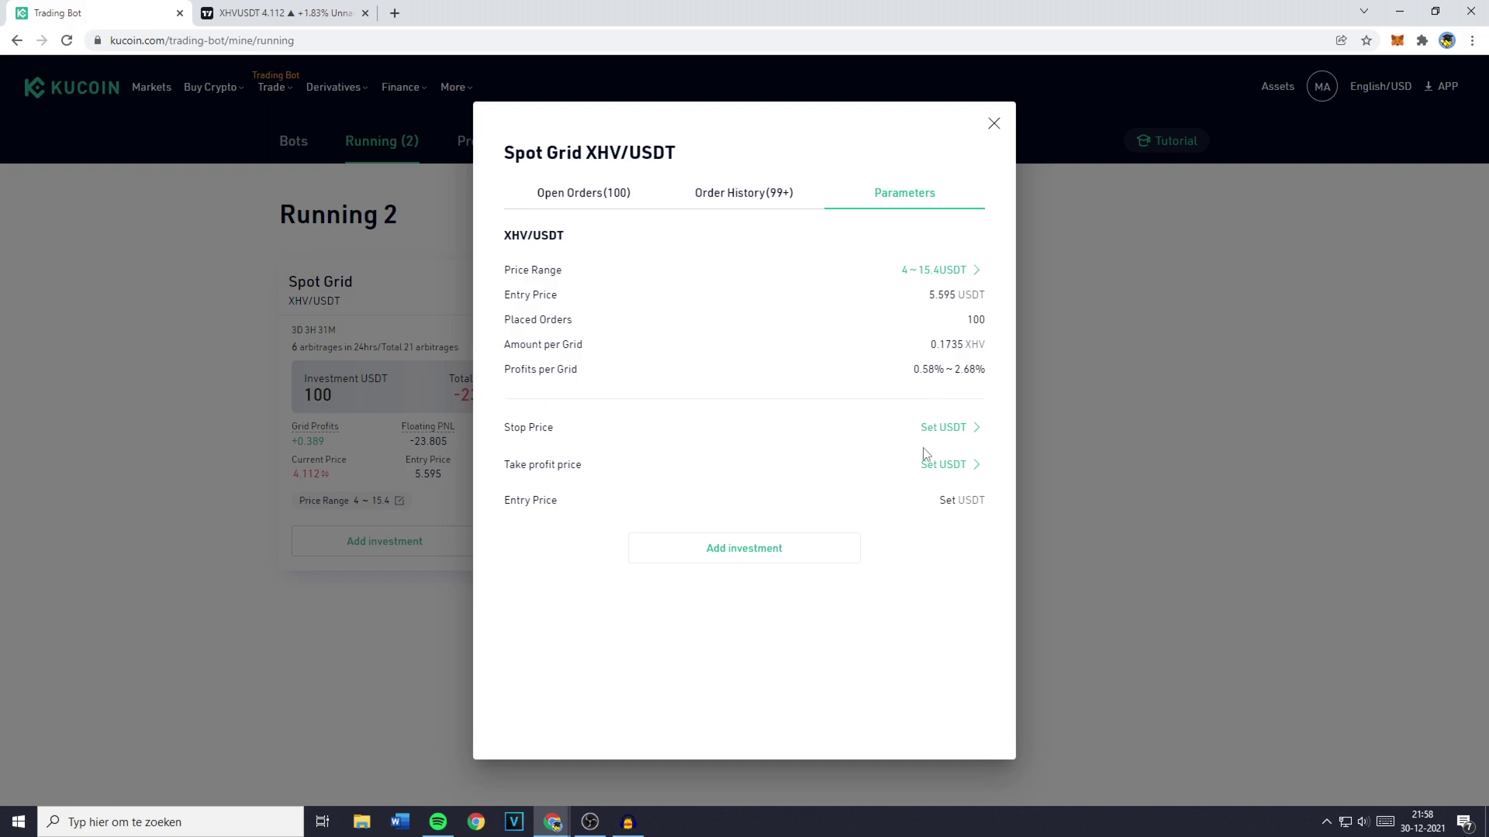
left_click(994, 123)
left_click(484, 146)
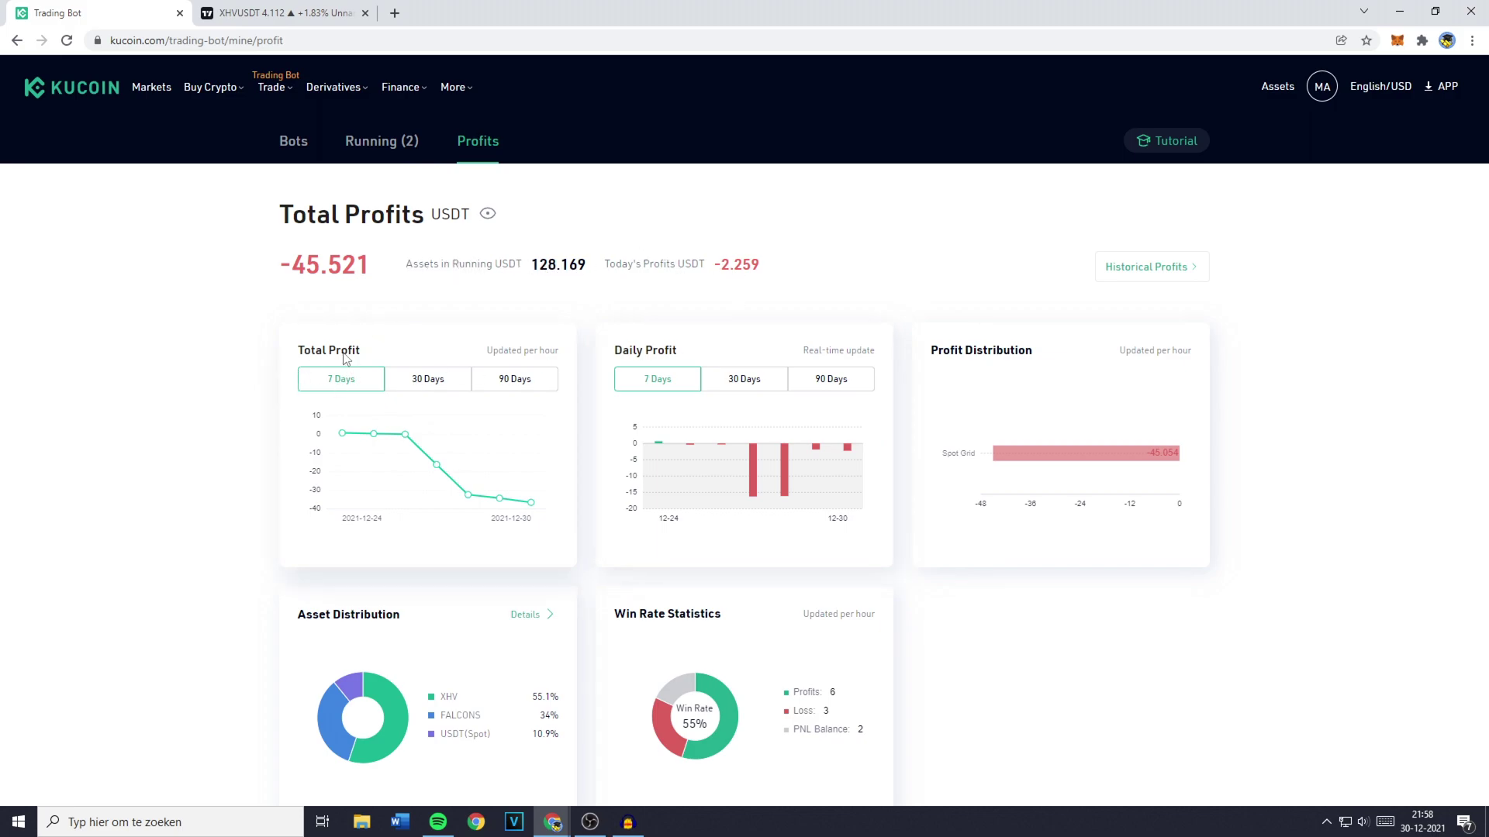
Step: Switch Total and Daily Profit charts to 90 days, then view stopped bots' Historical Profits
left_click(507, 380)
left_click(822, 380)
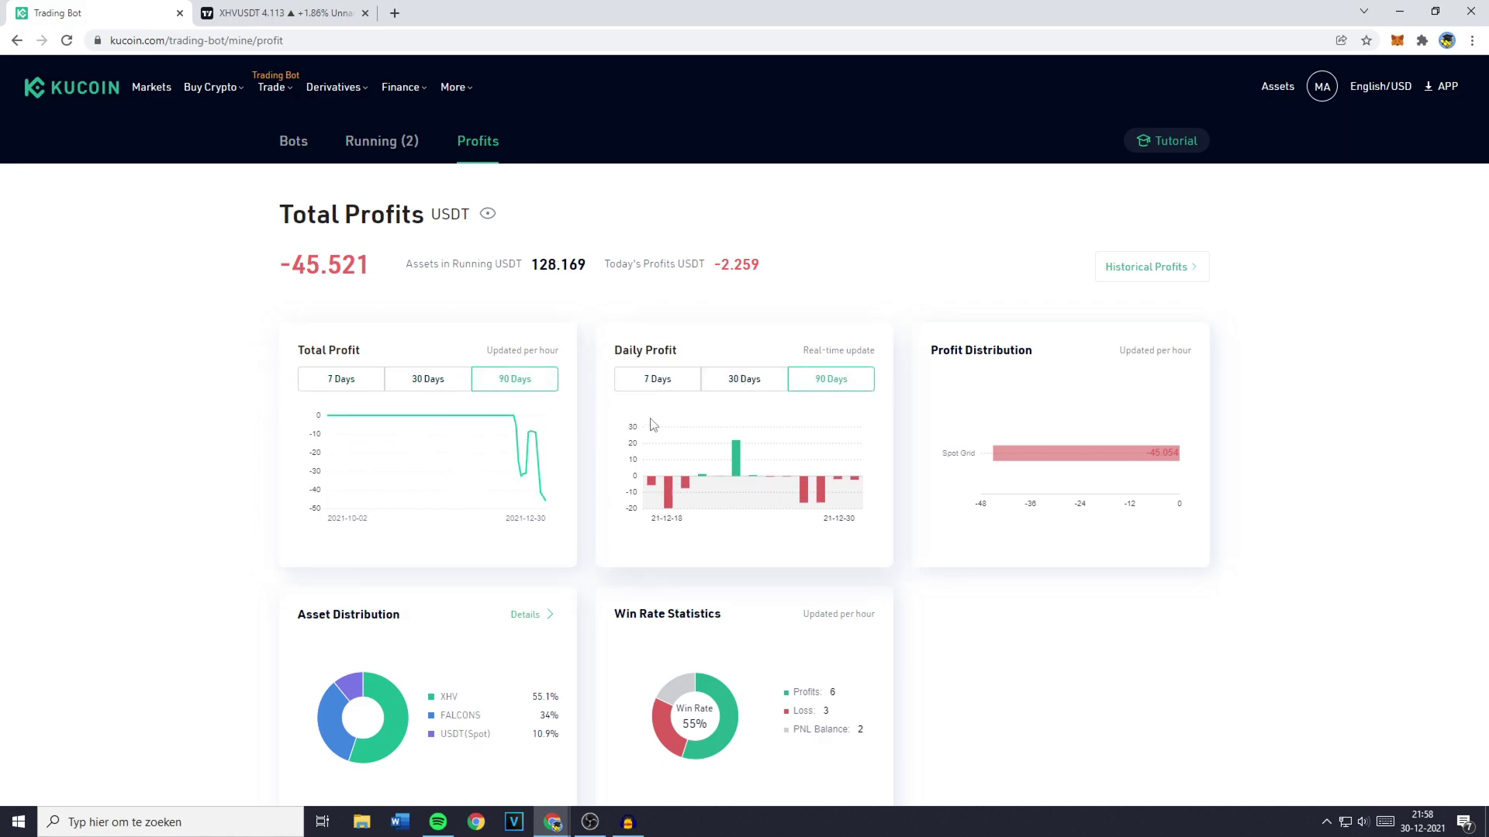
left_click(1154, 271)
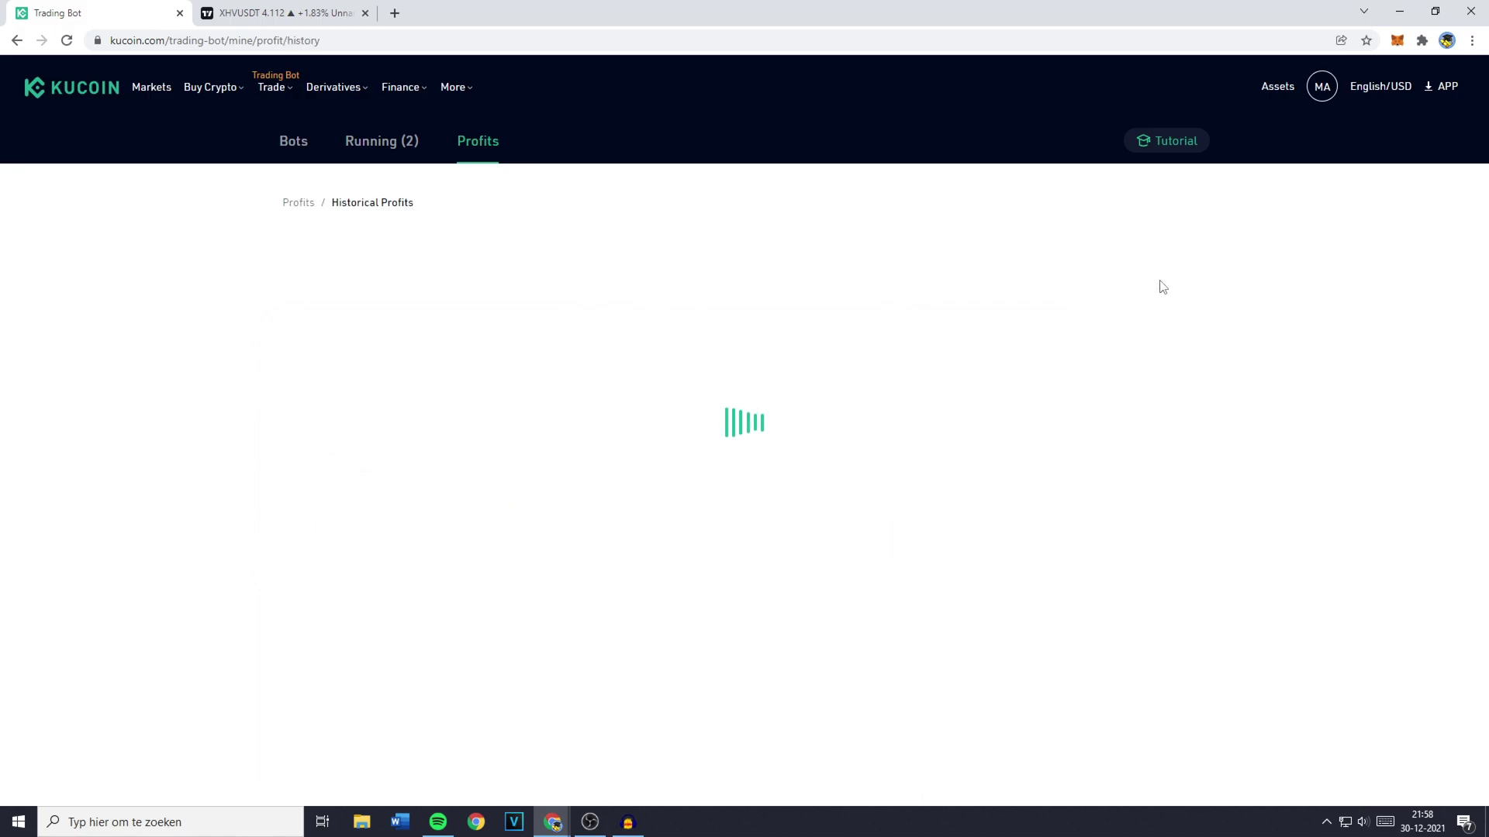
scroll(1146, 268, "down", 6)
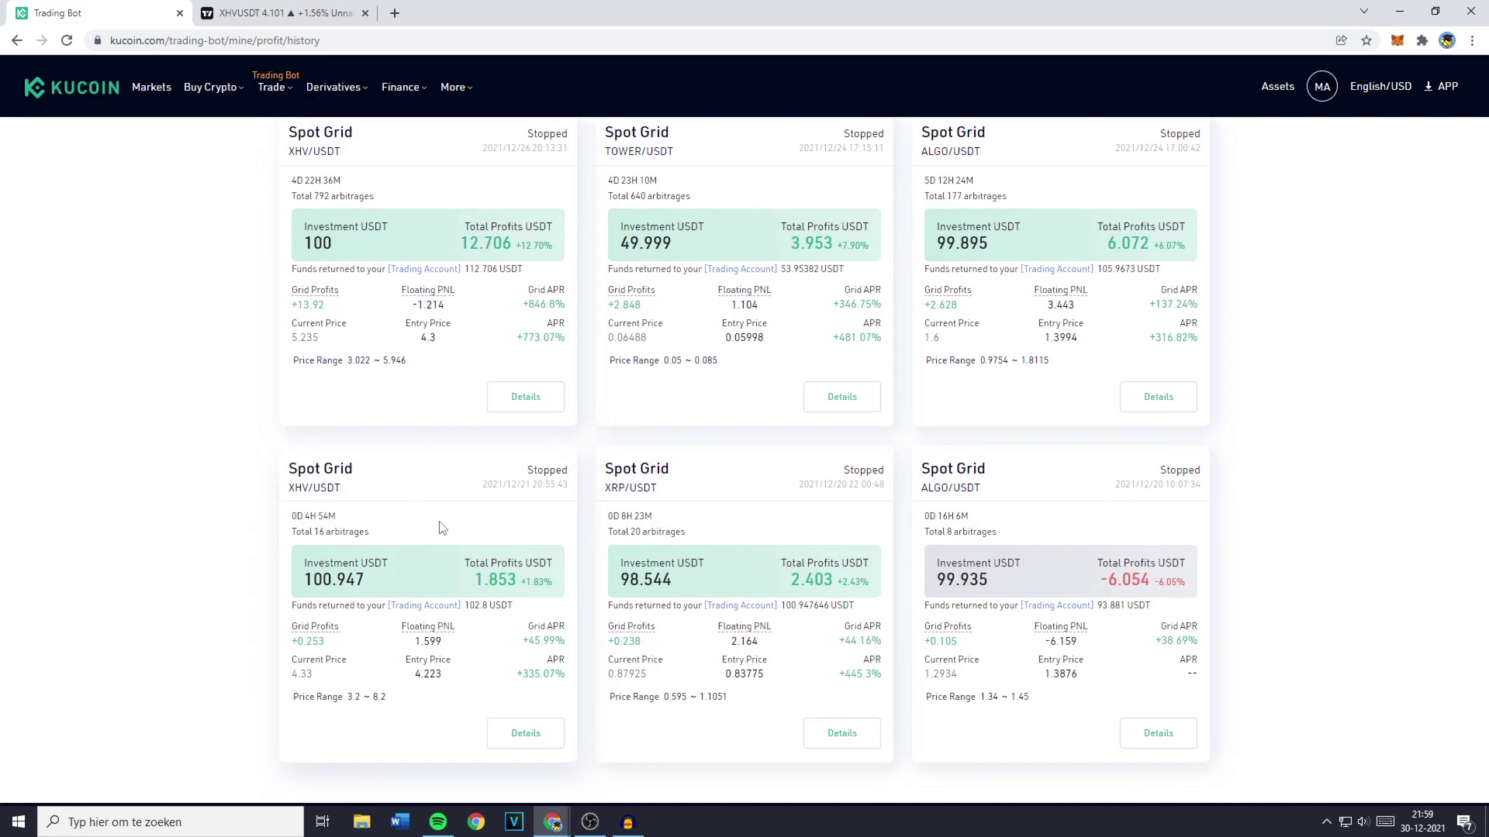